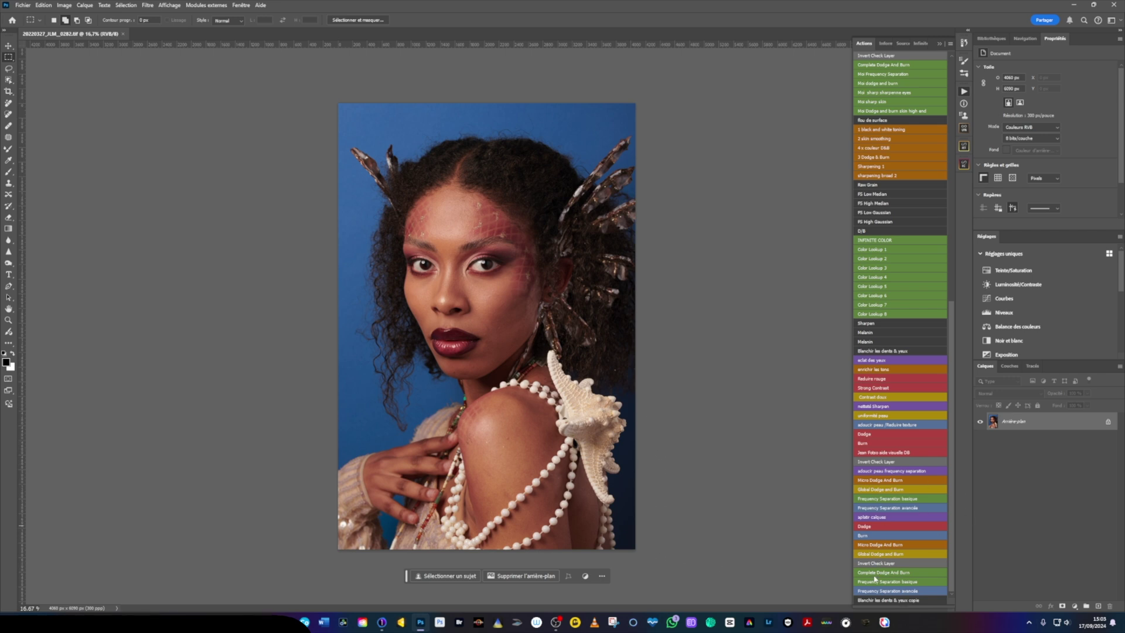
Add a new empty layer and remove the blemish in the middle of the forehead with the Spot Healing Brush
left_click(1098, 607)
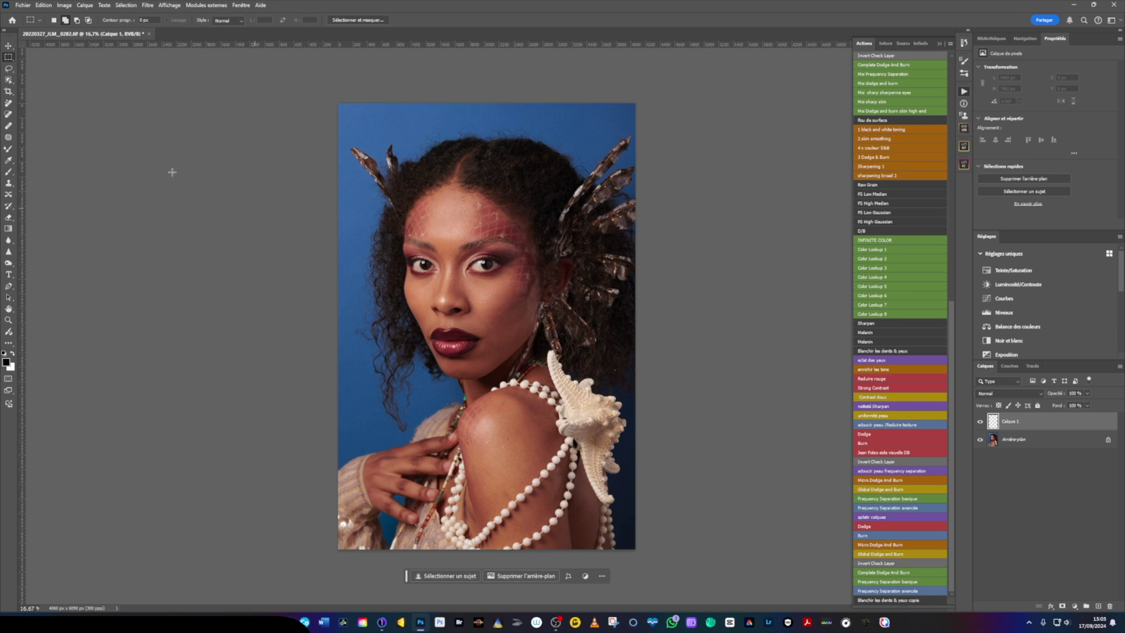
left_click(8, 114)
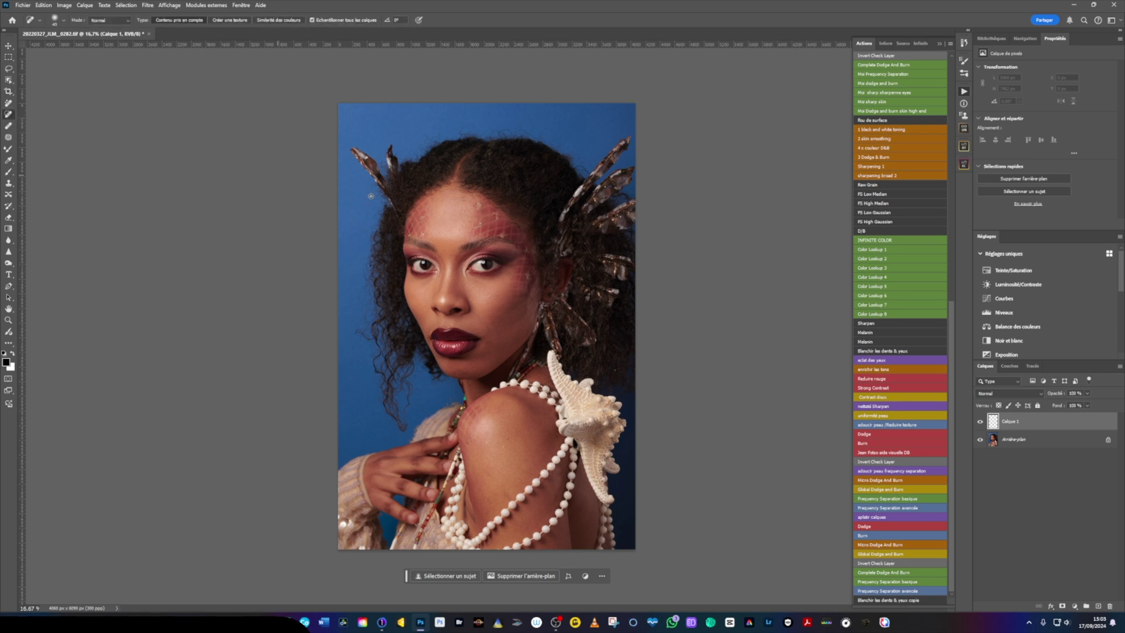
scroll(437, 223, "up", 1)
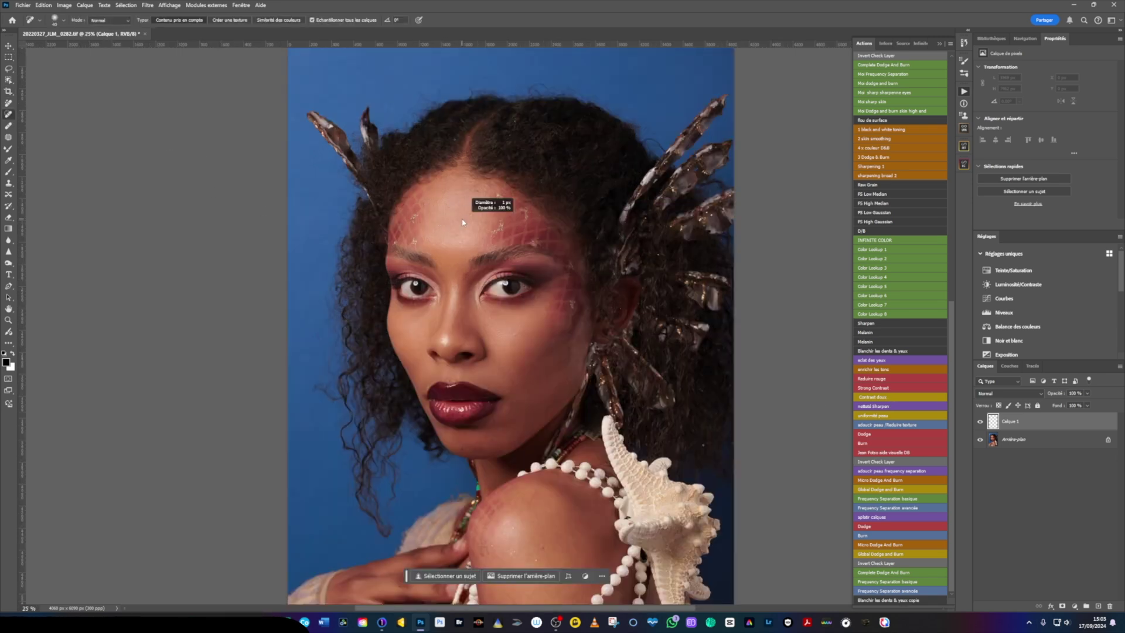
scroll(460, 215, "up", 1)
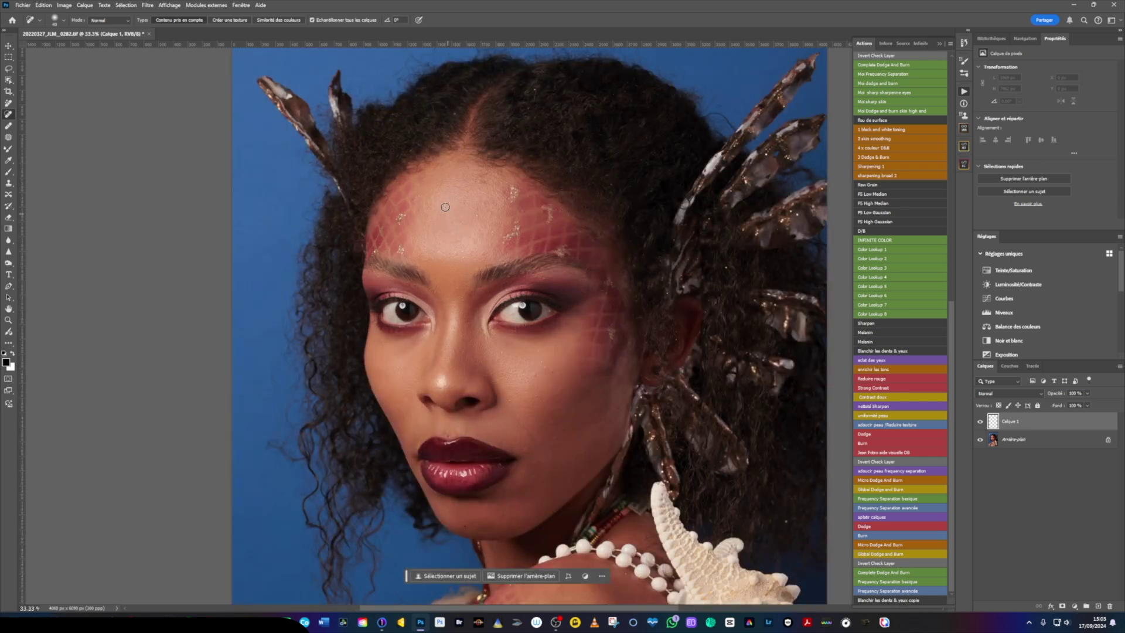
left_click(446, 205)
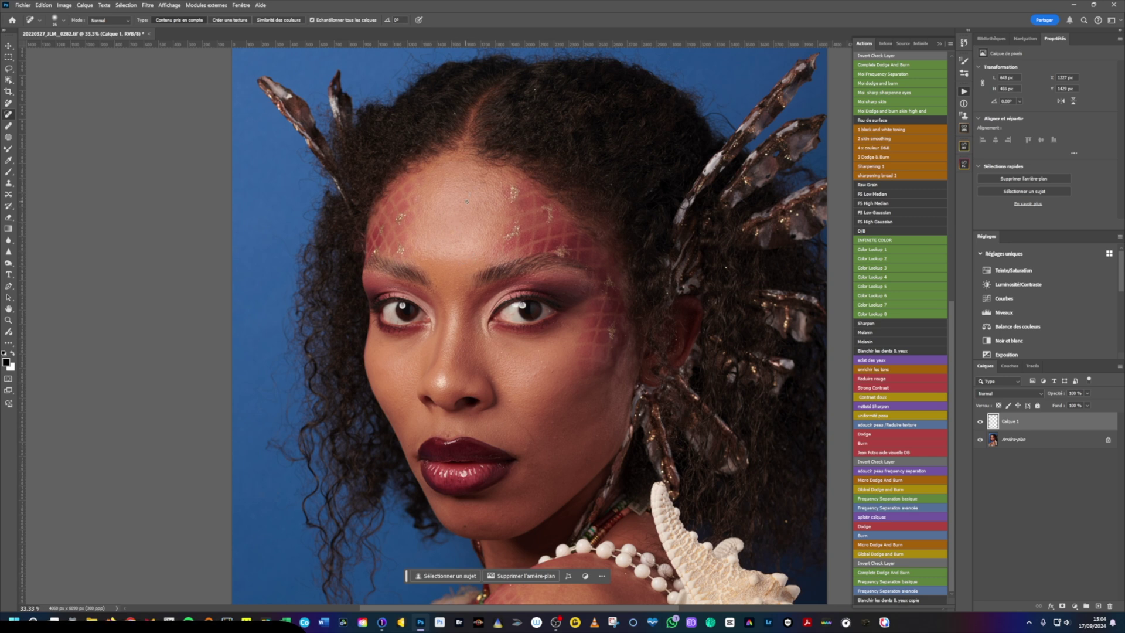
Retouch the small blemishes around the eyes, nose and cheek on the new layer with the Healing Brush
left_click(9, 127)
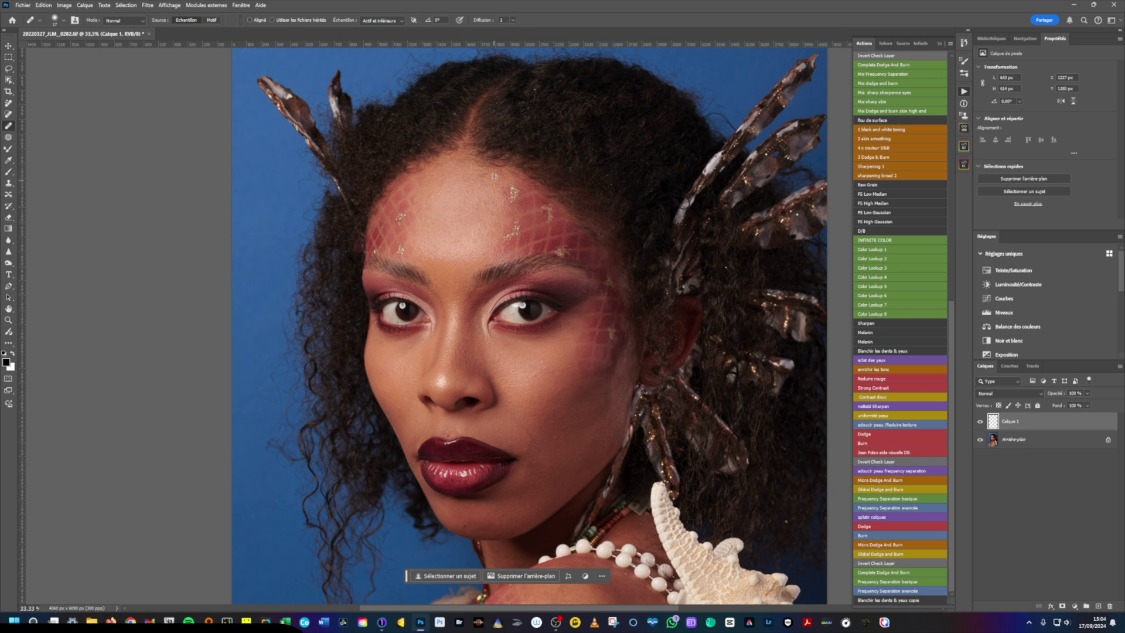
scroll(443, 297, "up", 2)
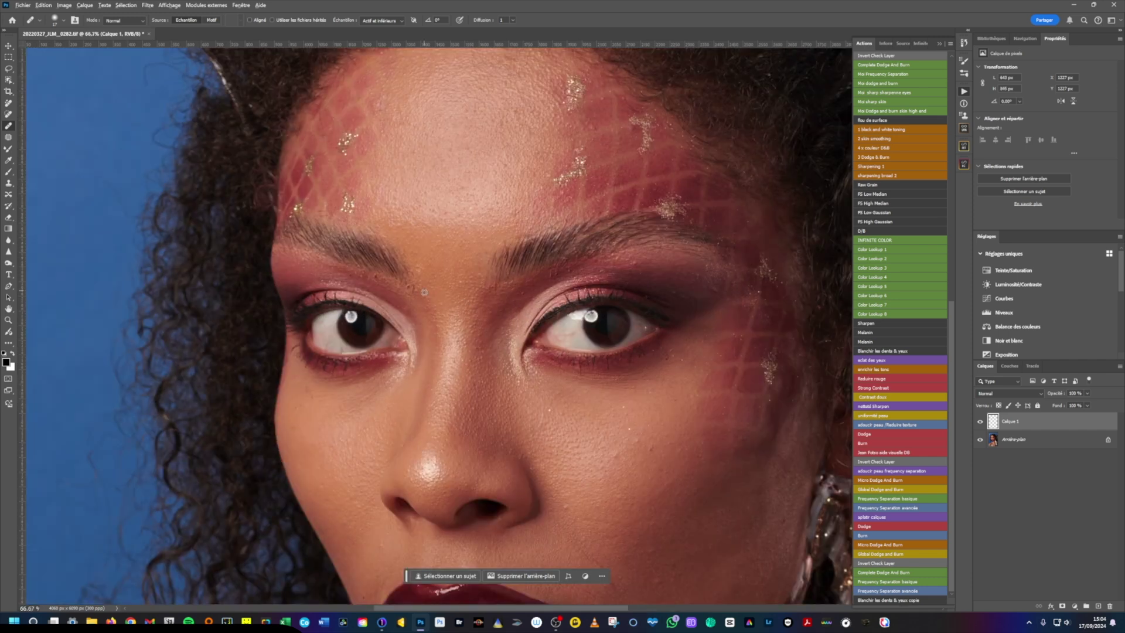
left_click(357, 279)
left_click(549, 410)
left_click_drag(550, 410, 485, 237)
left_click(513, 339)
left_click(581, 268)
Heal the small skin blemishes on the lower cheek, jaw, chin and beside the lips
scroll(593, 237, "down", 3)
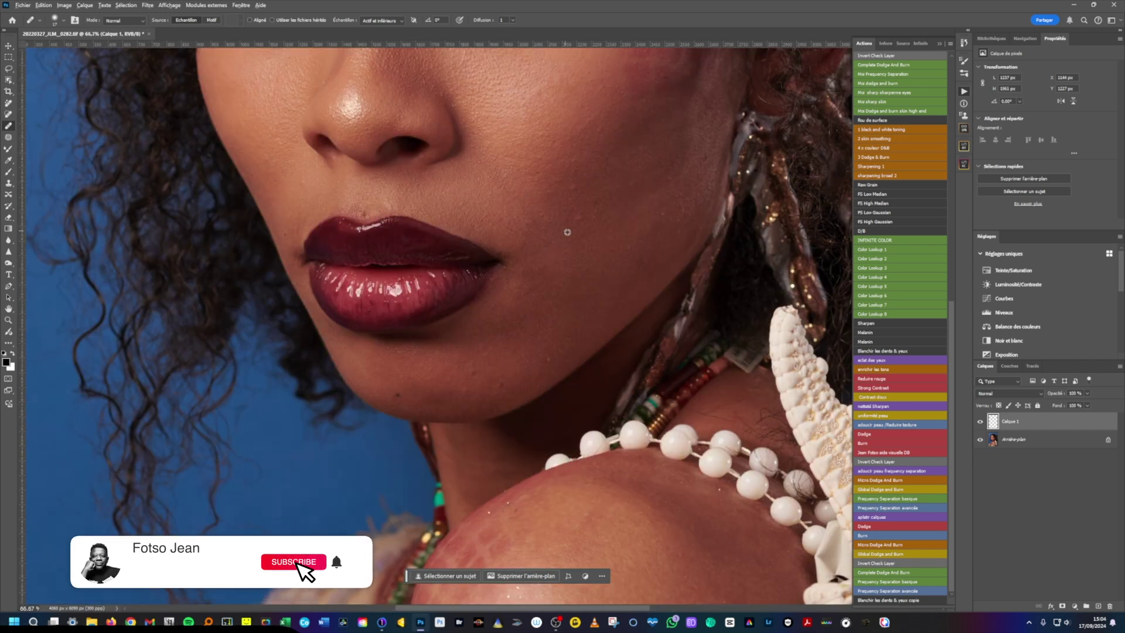
left_click(701, 205)
left_click(662, 241)
left_click(549, 361)
left_click(501, 386)
left_click(397, 395)
left_click(286, 235)
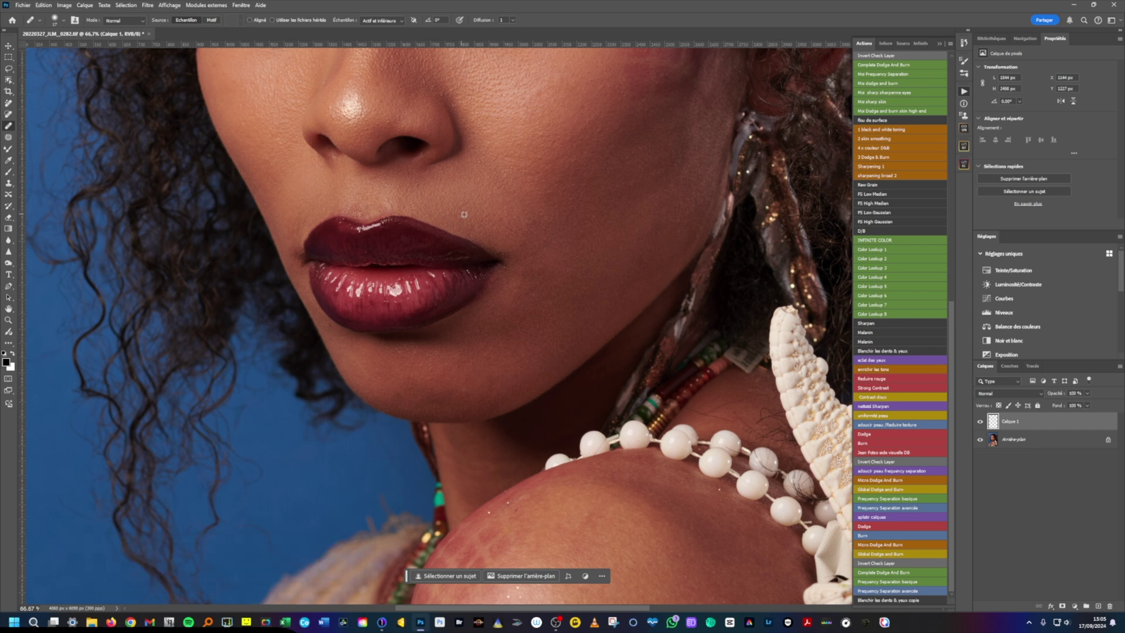
Stamp all visible layers into a new merged layer above the healing layer
scroll(658, 311, "down", 6)
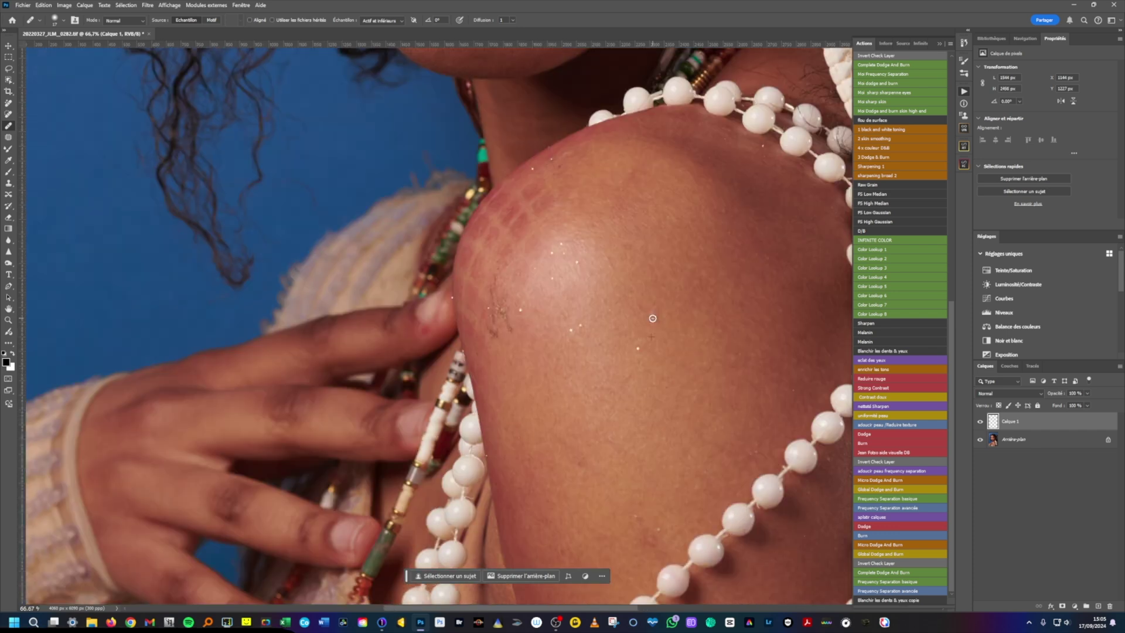
scroll(659, 311, "down", 5)
scroll(481, 402, "up", 5)
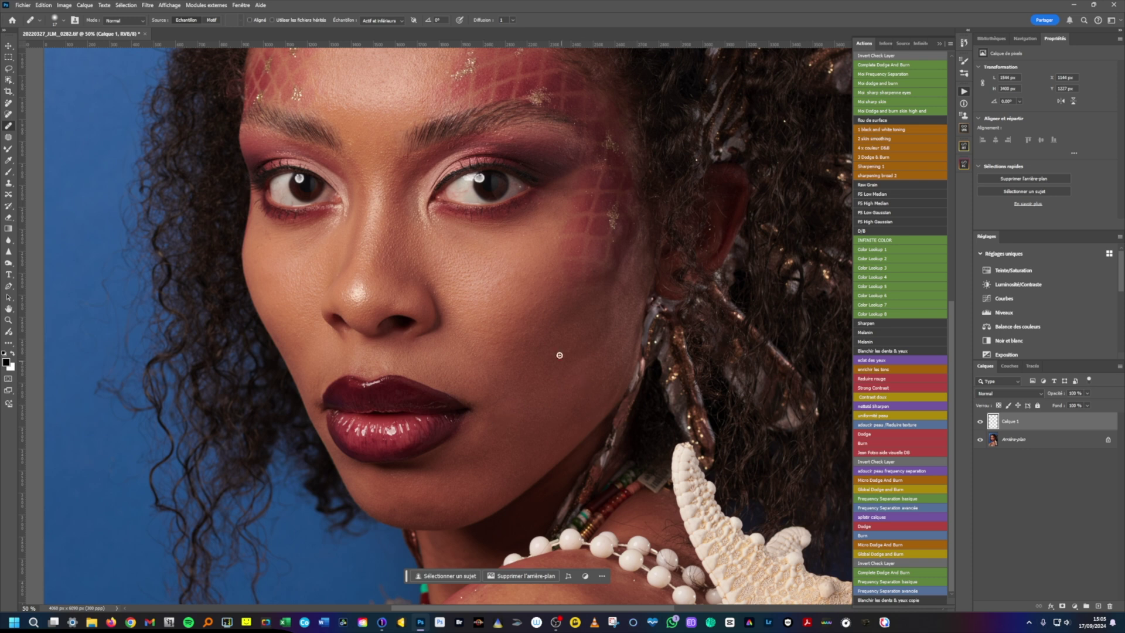
scroll(391, 228, "up", 3)
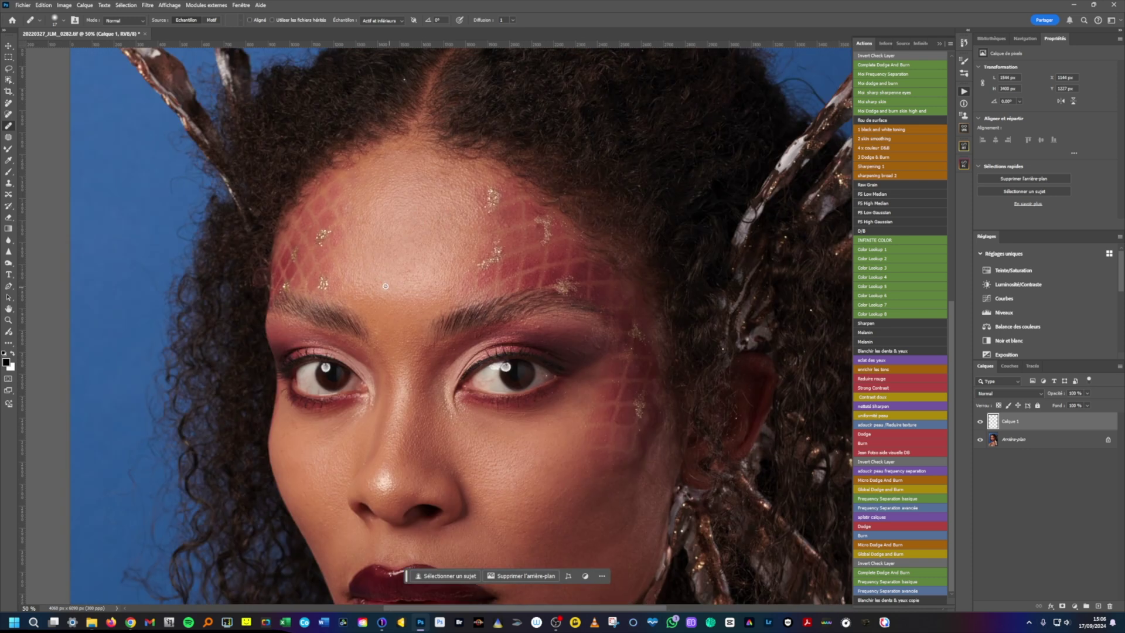
scroll(434, 285, "down", 3)
scroll(480, 434, "up", 2)
scroll(480, 433, "down", 2)
key("ctrl+shift+alt+e")
left_click(902, 481)
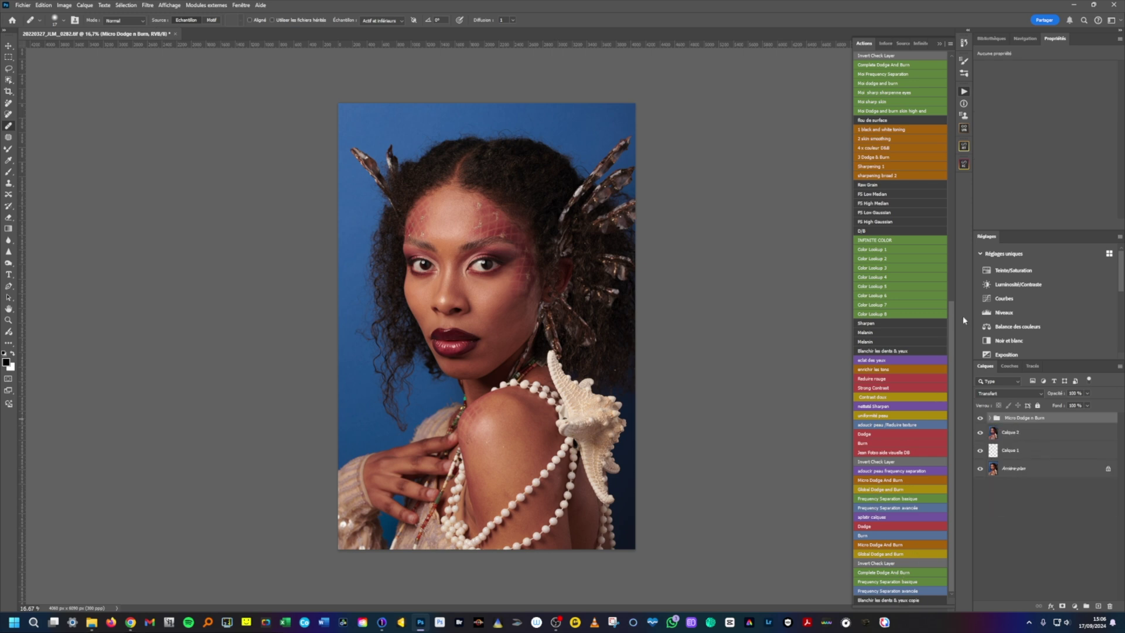
scroll(932, 415, "up", 10)
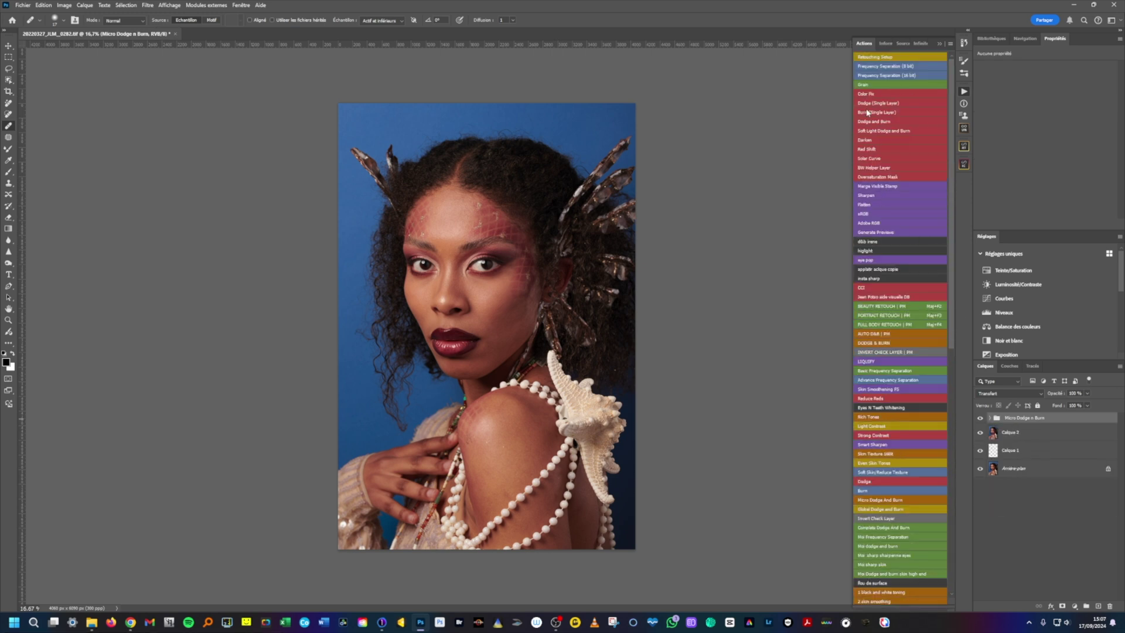
left_click(896, 123)
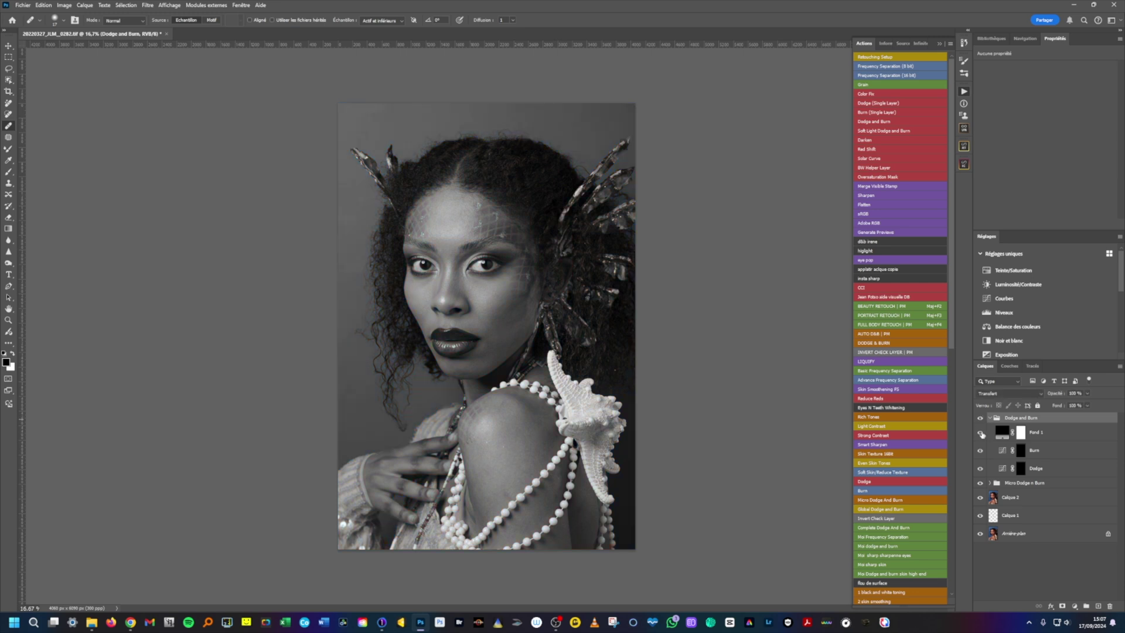
left_click(999, 435)
left_click(990, 418)
left_click_drag(1019, 418, 1109, 605)
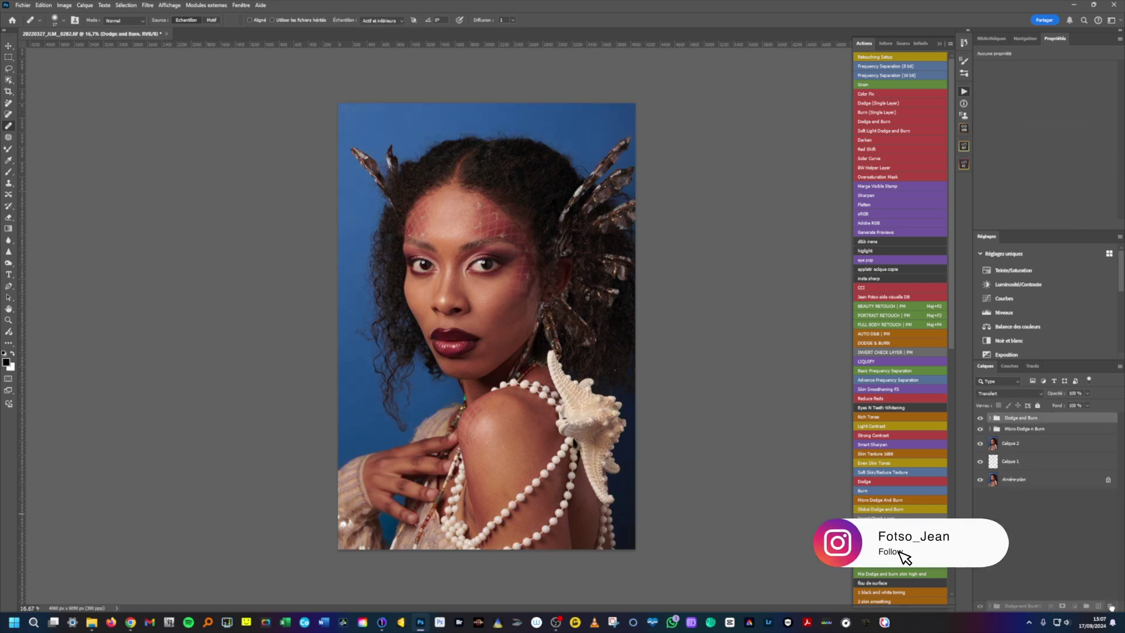
scroll(885, 428, "down", 10)
left_click(899, 453)
left_click(990, 418)
left_click_drag(1019, 418, 1108, 605)
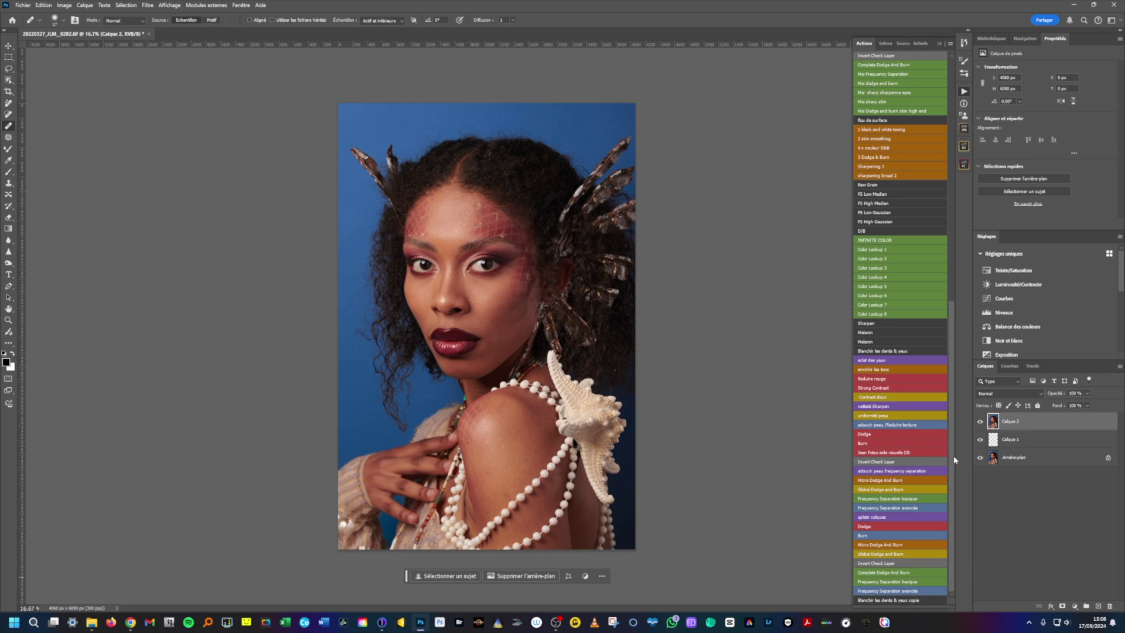
Run the Micro Dodge And Burn action, and add the black-and-white visual aid group with the "aide visuelle DB" action
left_click(895, 481)
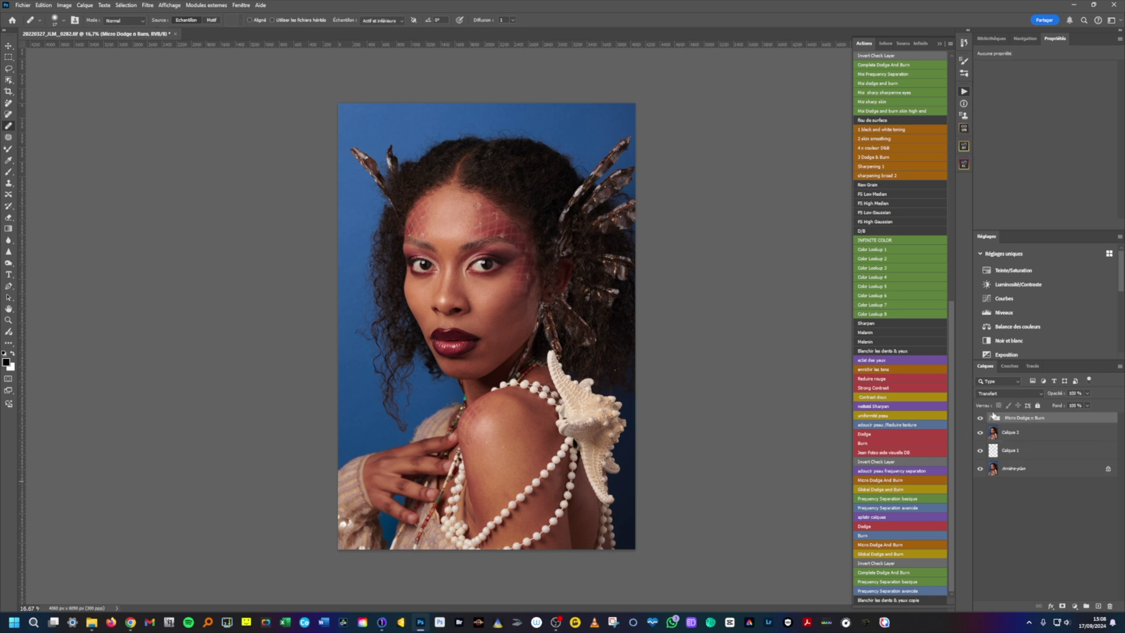
left_click(890, 454)
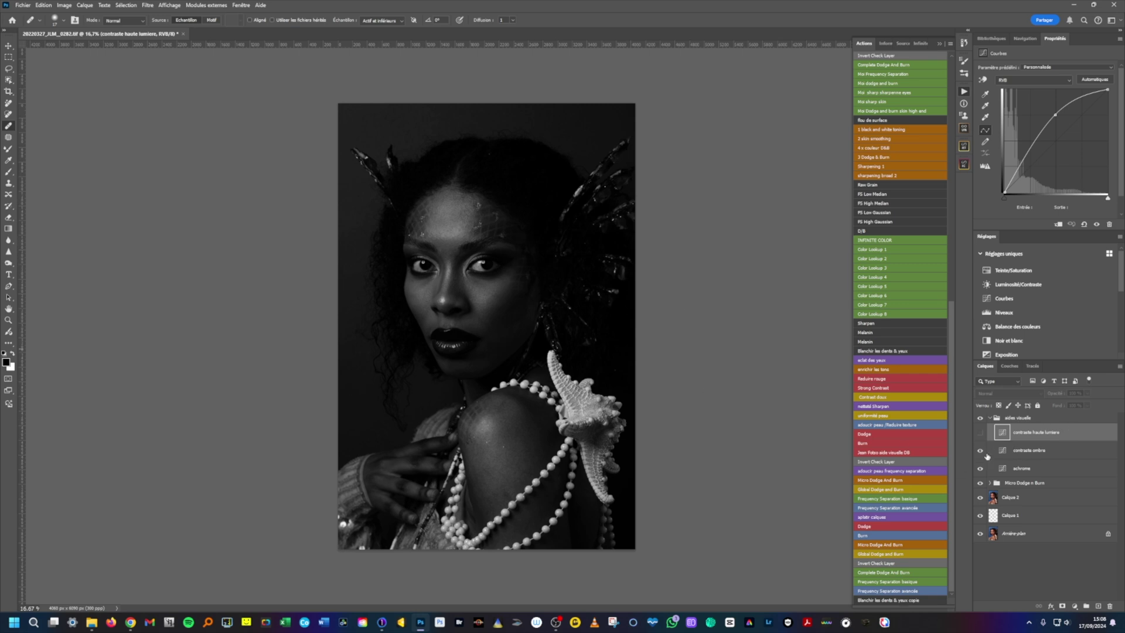
Compare the highlight and shadow contrast curves, keep only "contraste ombre" shown, and set its opacity to about 50%
left_click(980, 451)
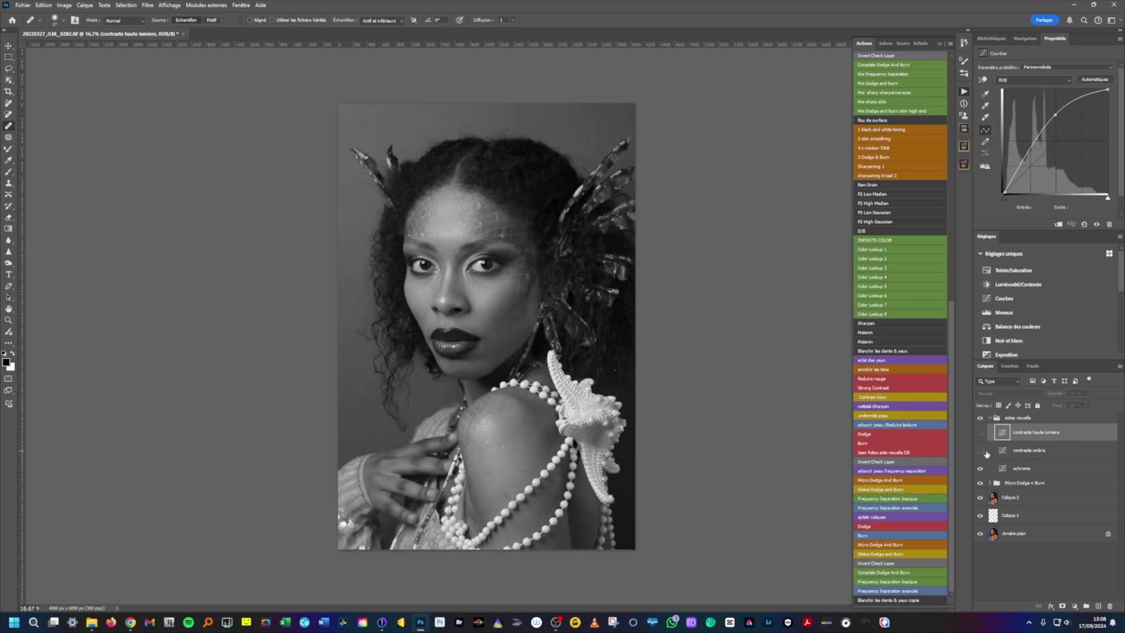
left_click(979, 434)
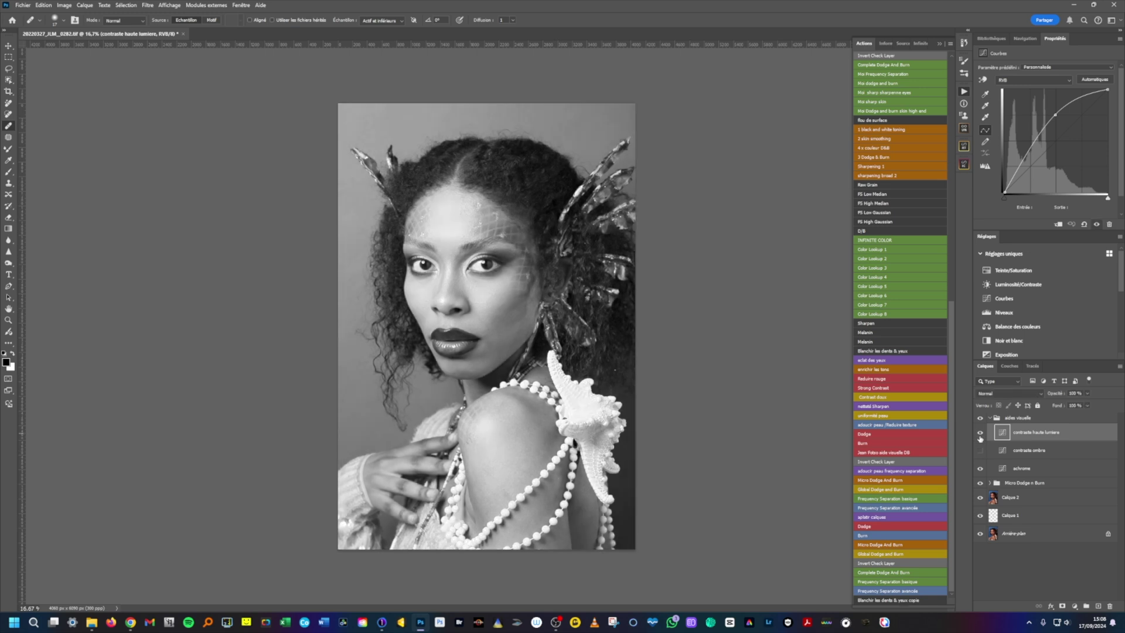
left_click(980, 433)
left_click(980, 451)
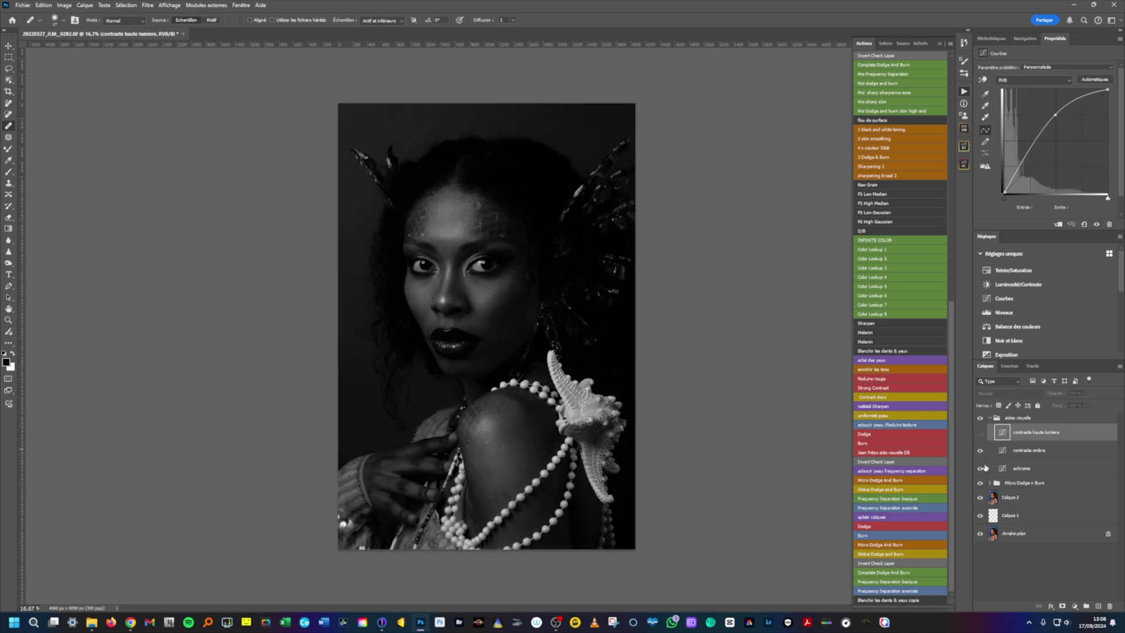
left_click(1015, 449)
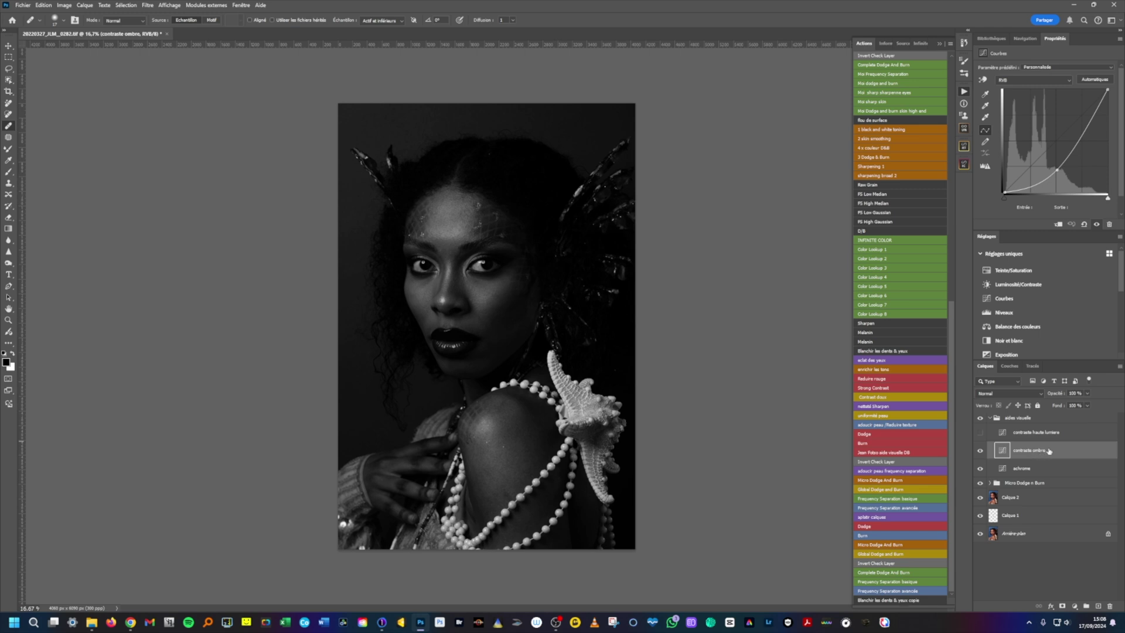
left_click_drag(1087, 393, 1069, 407)
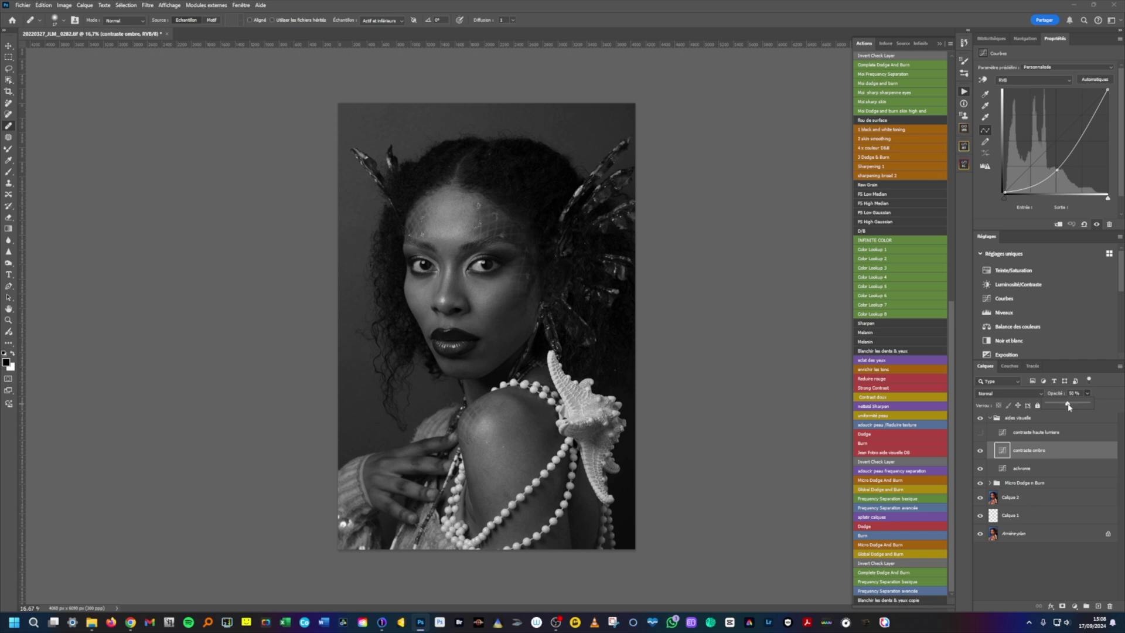
Target the Dodge layer's mask in the Micro Dodge n Burn group with the Brush tool and white as foreground colour
left_click(990, 483)
left_click(1020, 515)
key("x")
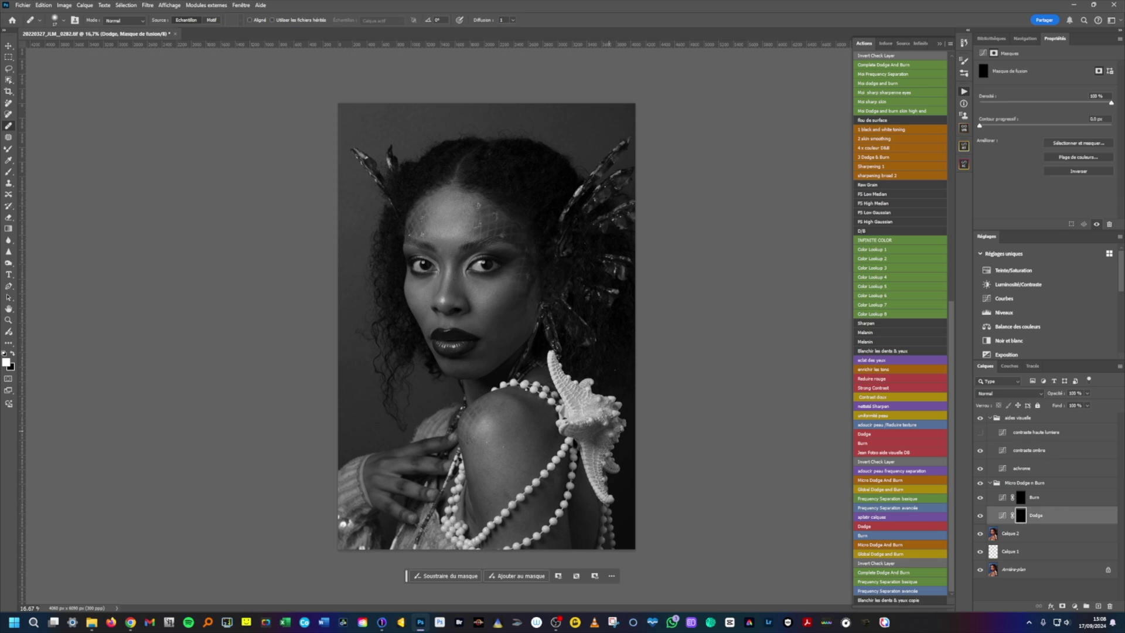
left_click(8, 172)
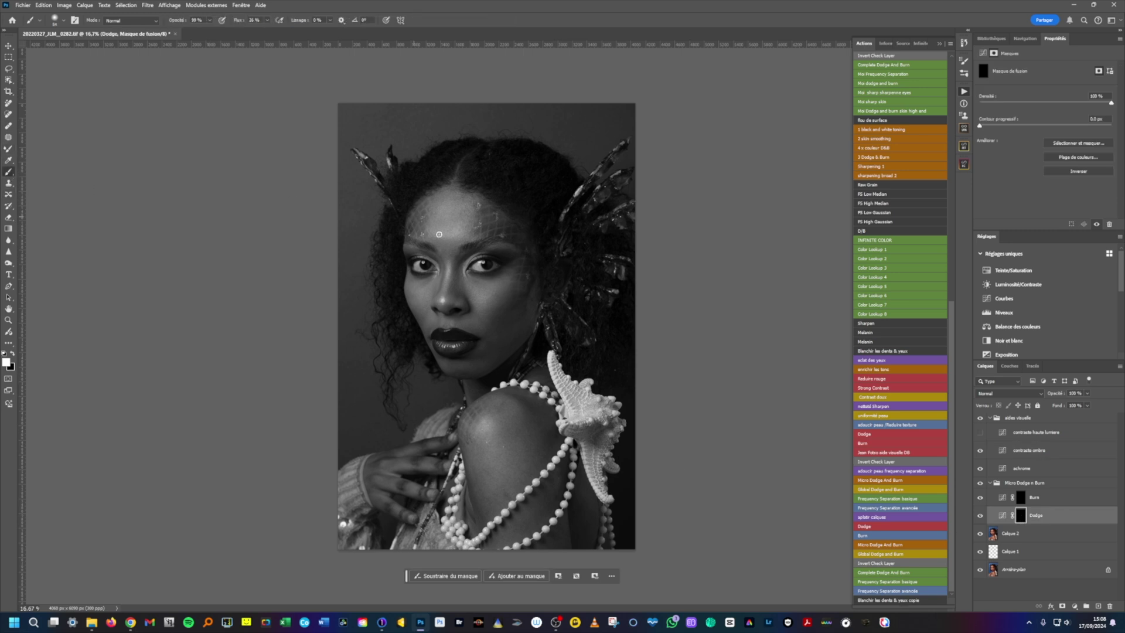
Set the soft round brush to 100% opacity, 0% hardness and 1% flow
left_click(209, 21)
left_click_drag(211, 28, 220, 31)
left_click(64, 20)
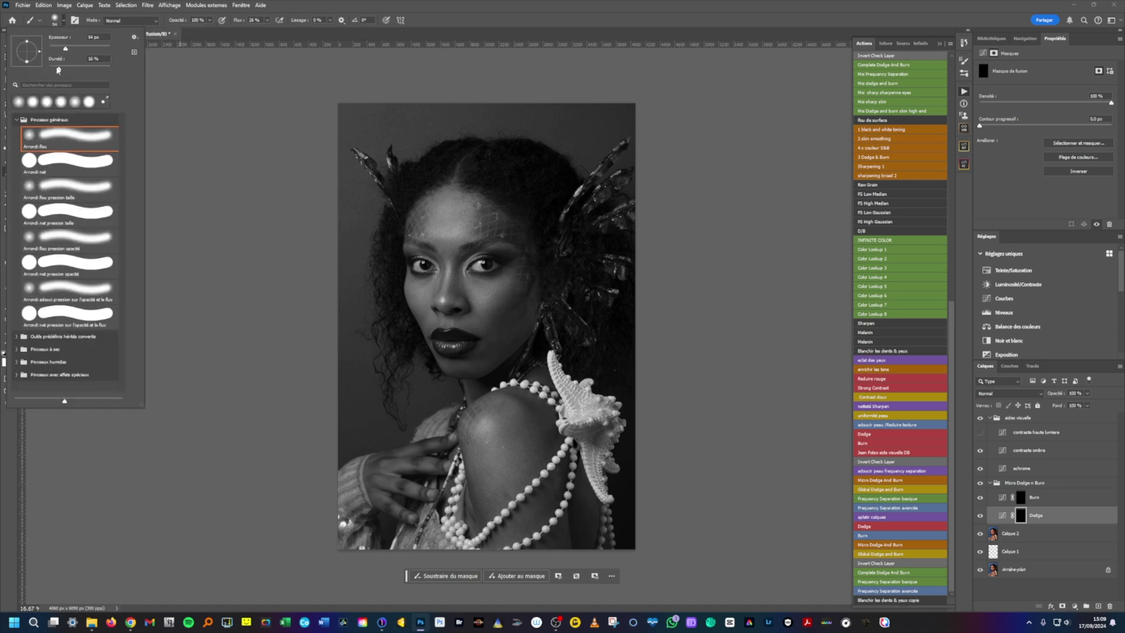
left_click_drag(58, 69, 54, 70)
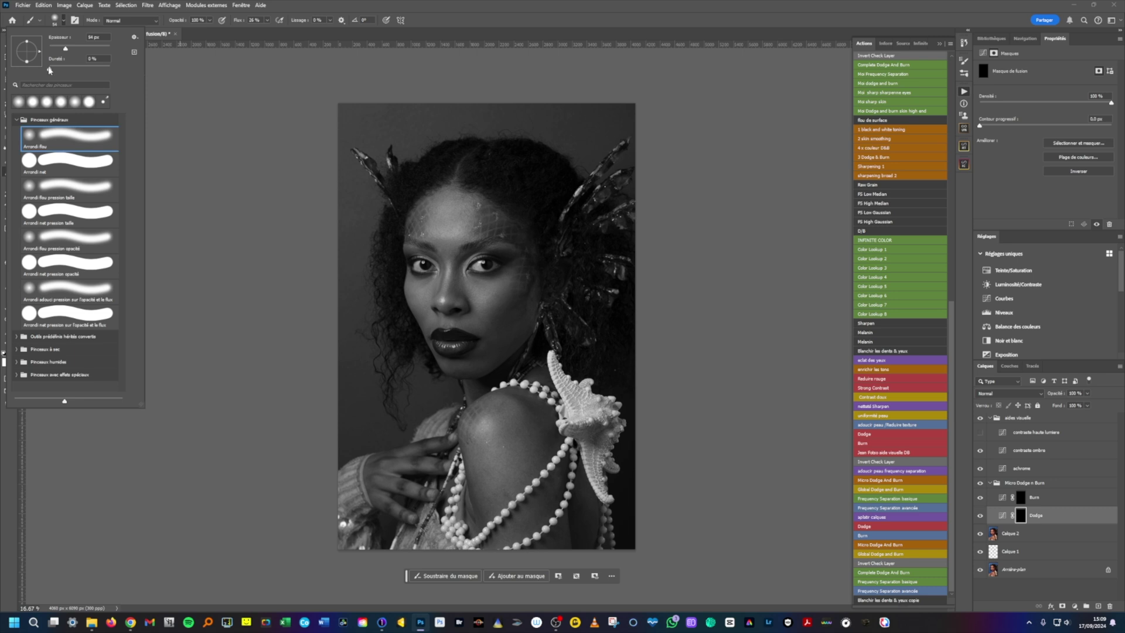
left_click(91, 59)
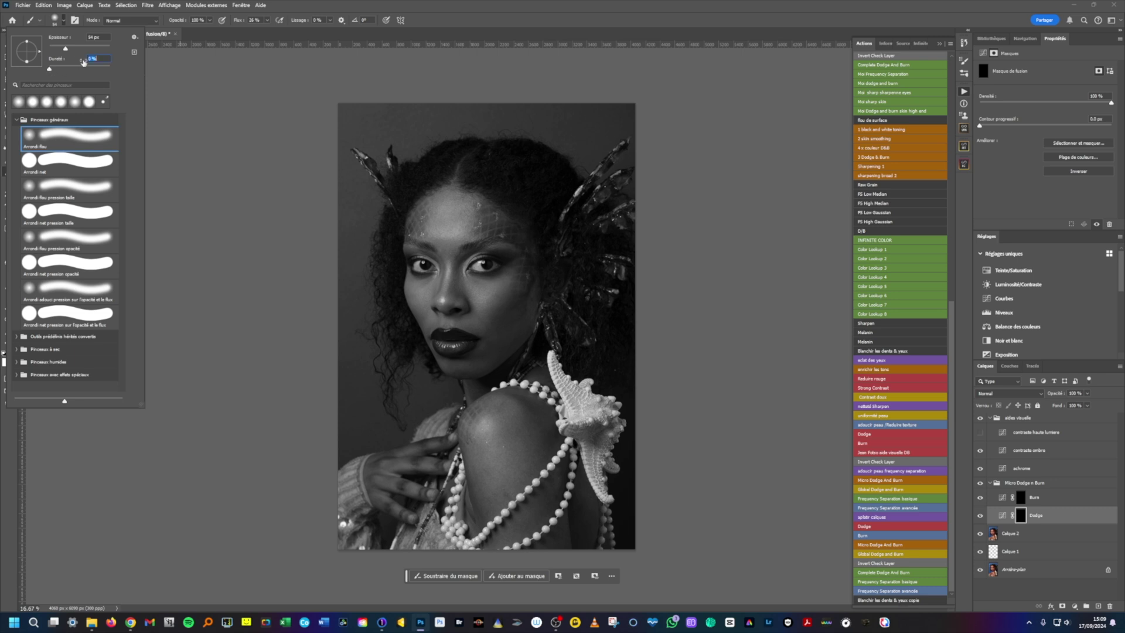
left_click(265, 21)
left_click_drag(267, 31, 251, 40)
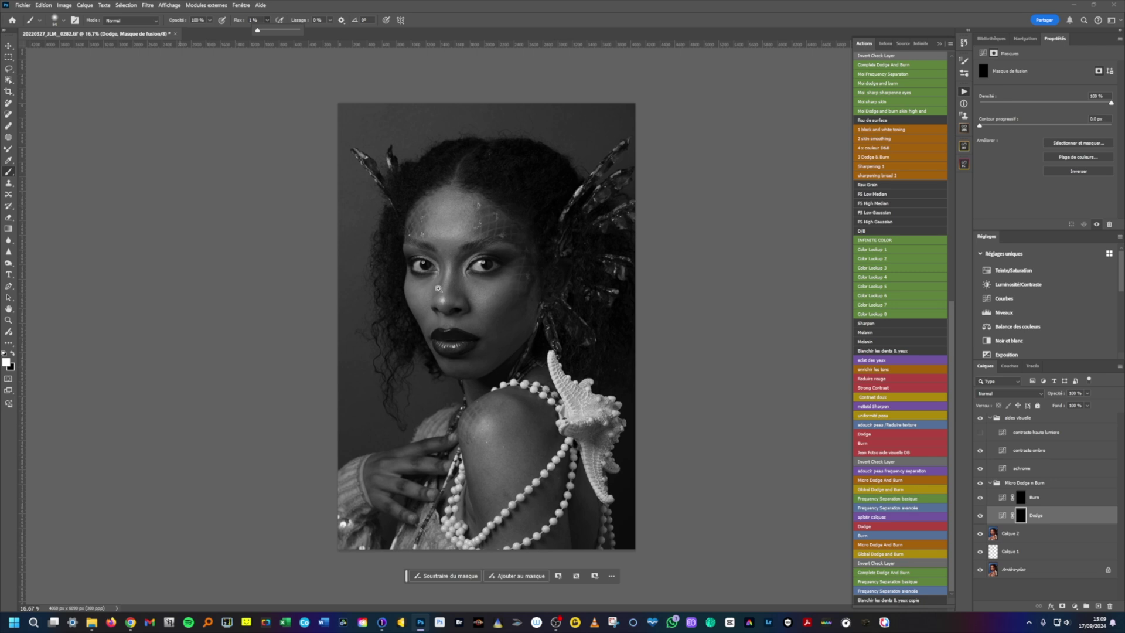
Paint on the Dodge mask to lighten the darker skin patches on the face
scroll(438, 288, "up", 3)
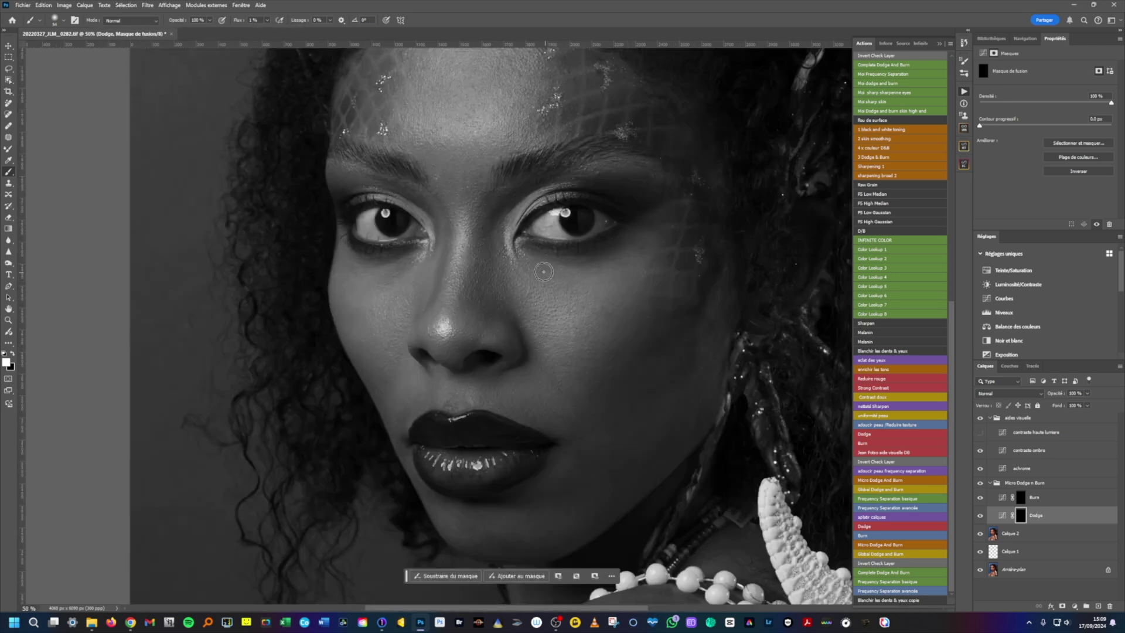
scroll(547, 275, "down", 2)
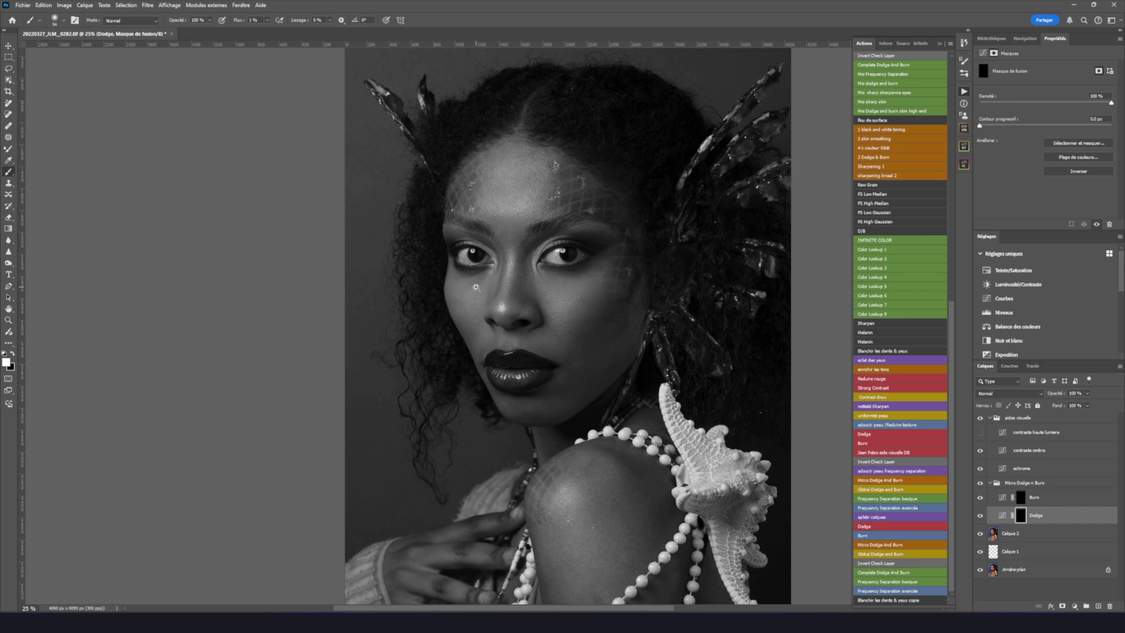
scroll(478, 289, "up", 2)
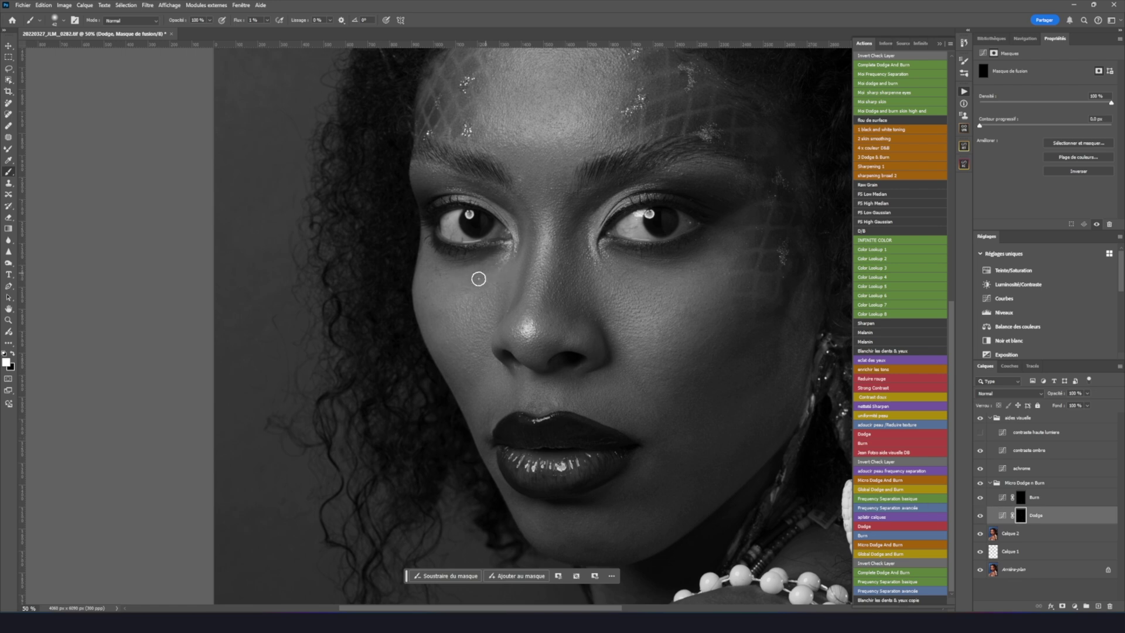
Compare the portrait with the Dodge layer hidden and shown to examine the lightened skin areas
key("ctrl+minus")
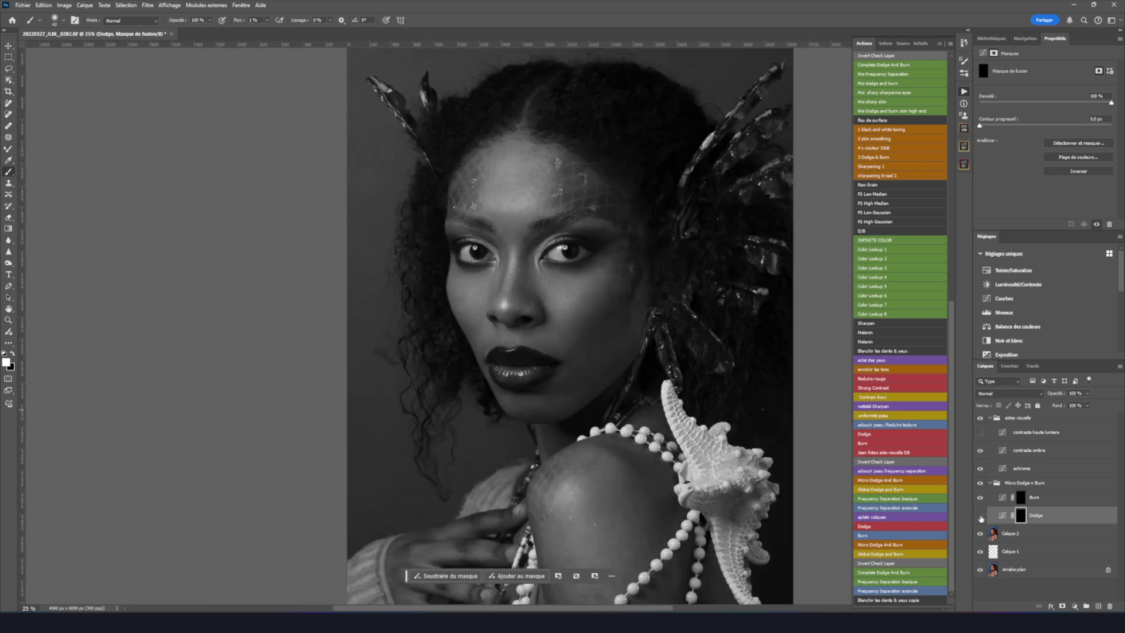
left_click(981, 517)
left_click(980, 518)
left_click(981, 517)
left_click(981, 517)
left_click(981, 517)
left_click(981, 517)
left_click(982, 518)
left_click(519, 354)
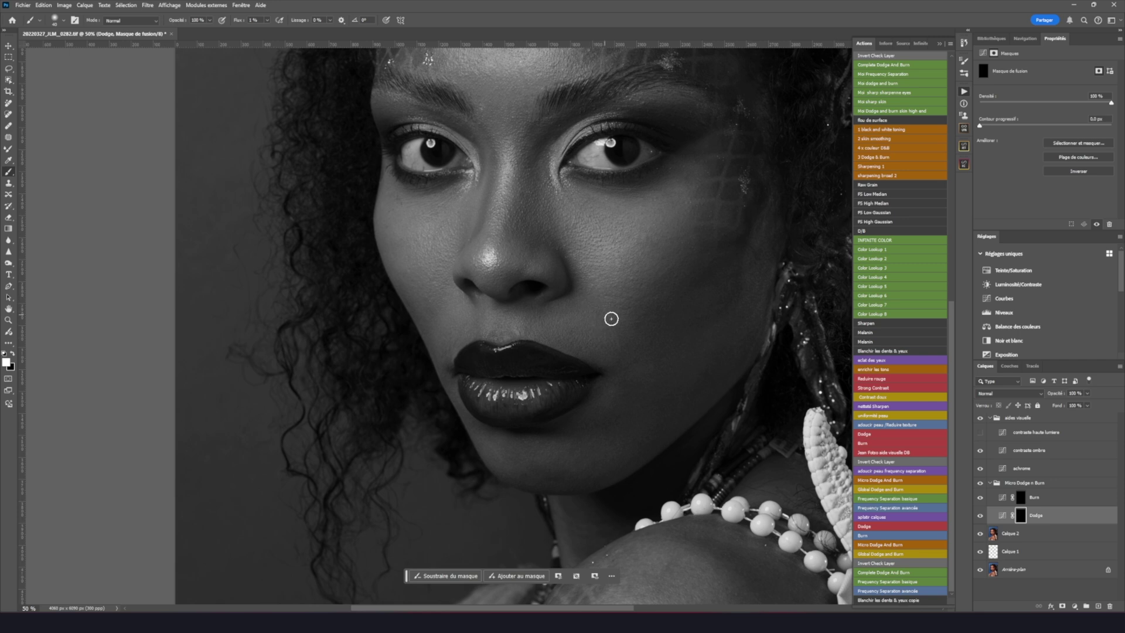
Create a second window of the same portrait document and check both views
left_click(628, 342, "alt")
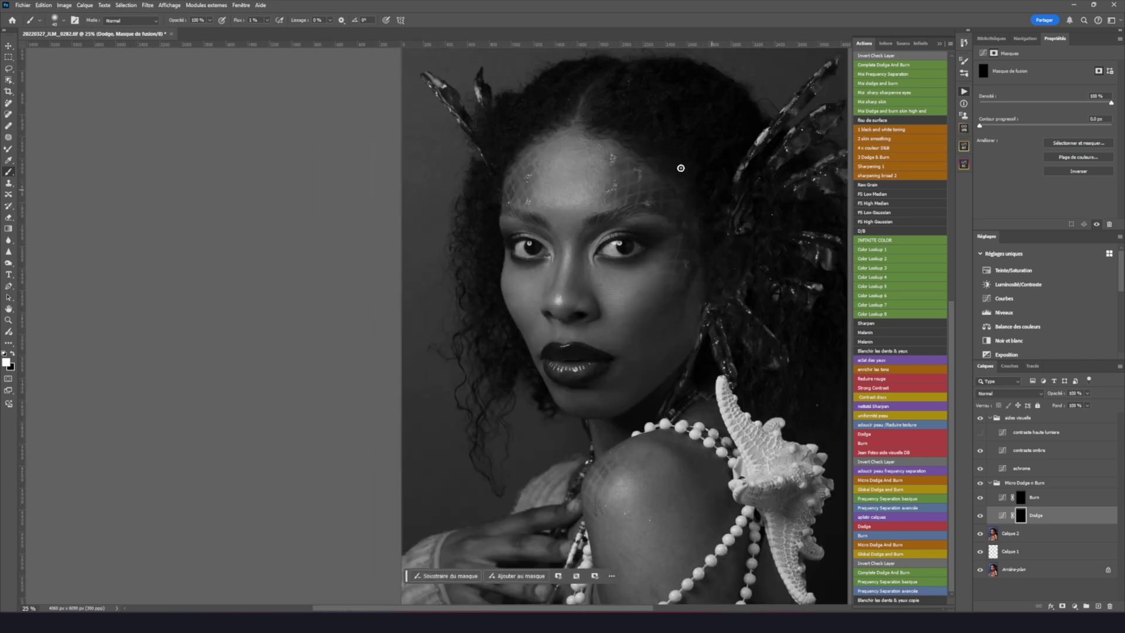
left_click(571, 235, "alt")
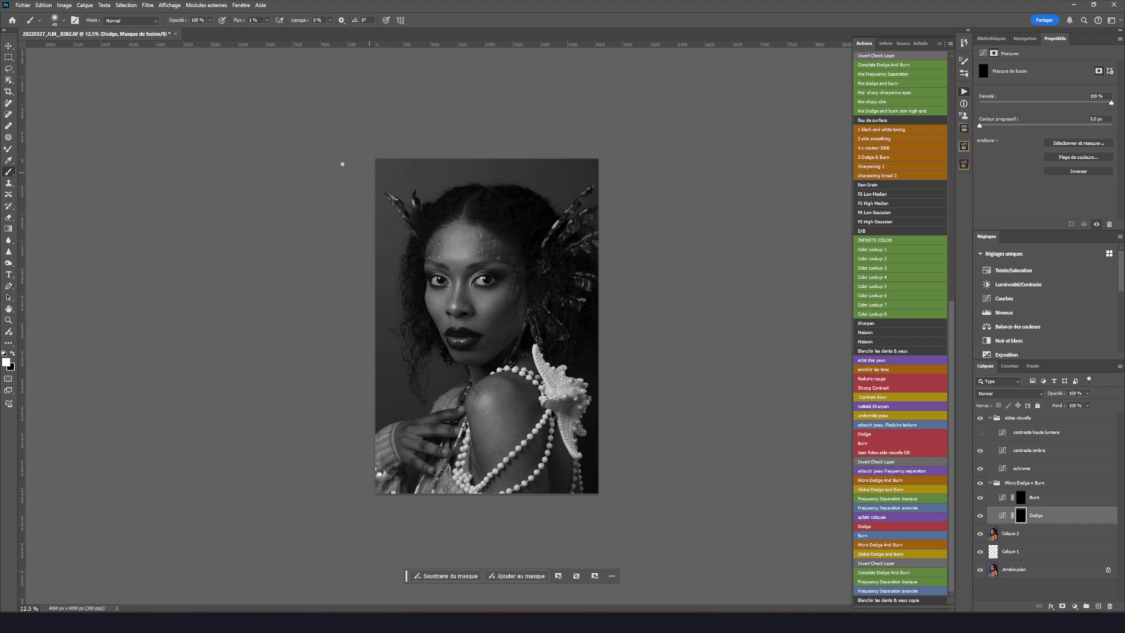
left_click(242, 5)
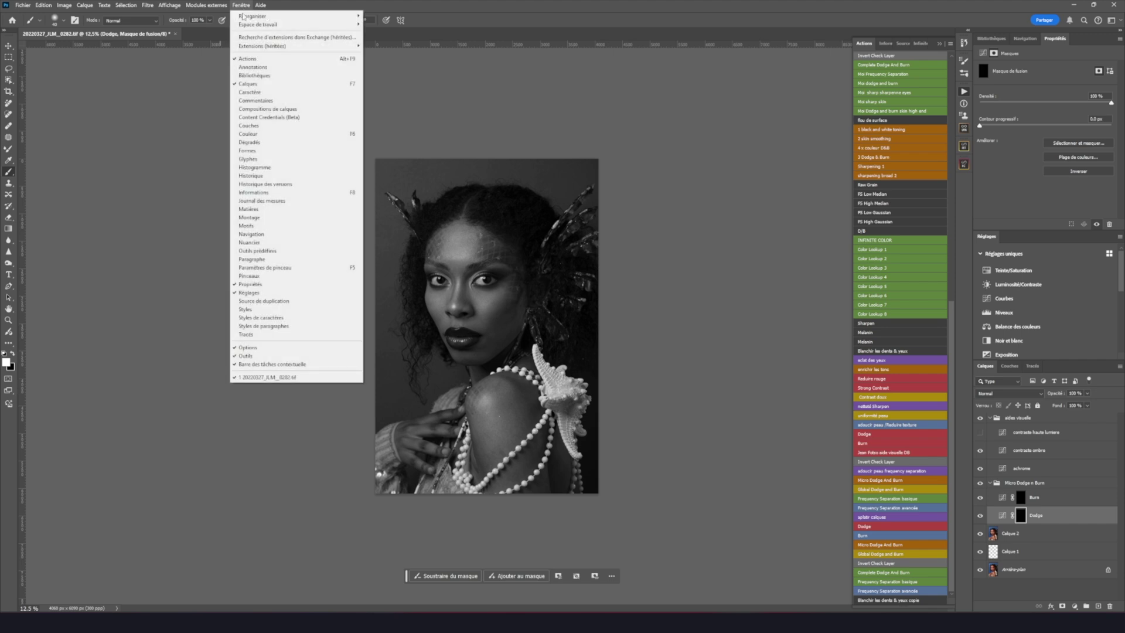
mouse_move(324, 26)
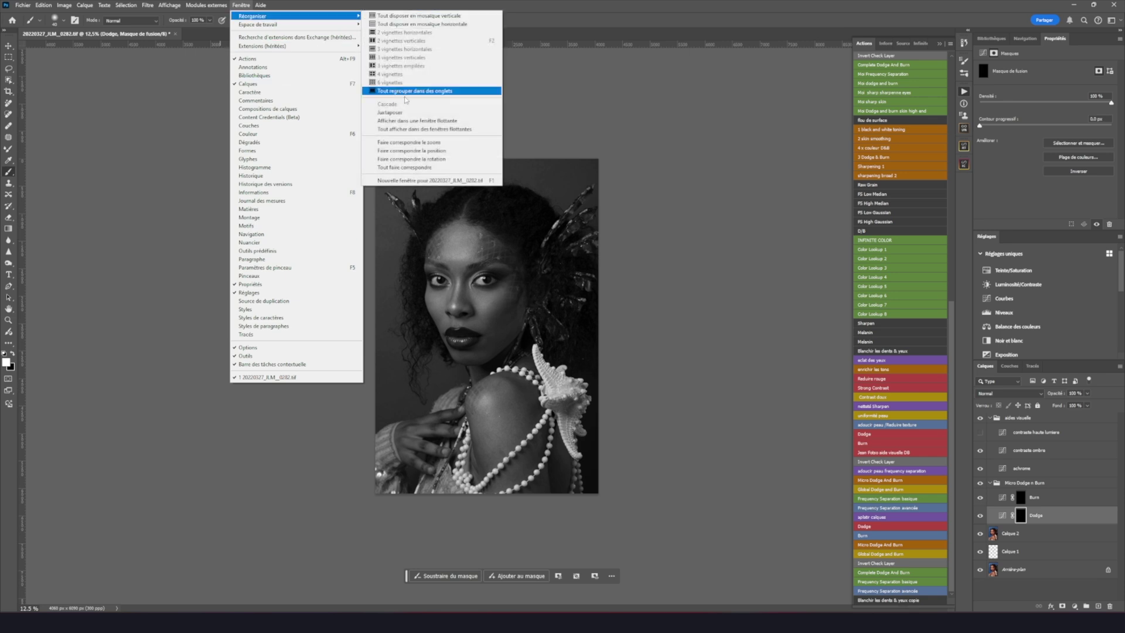
mouse_move(263, 24)
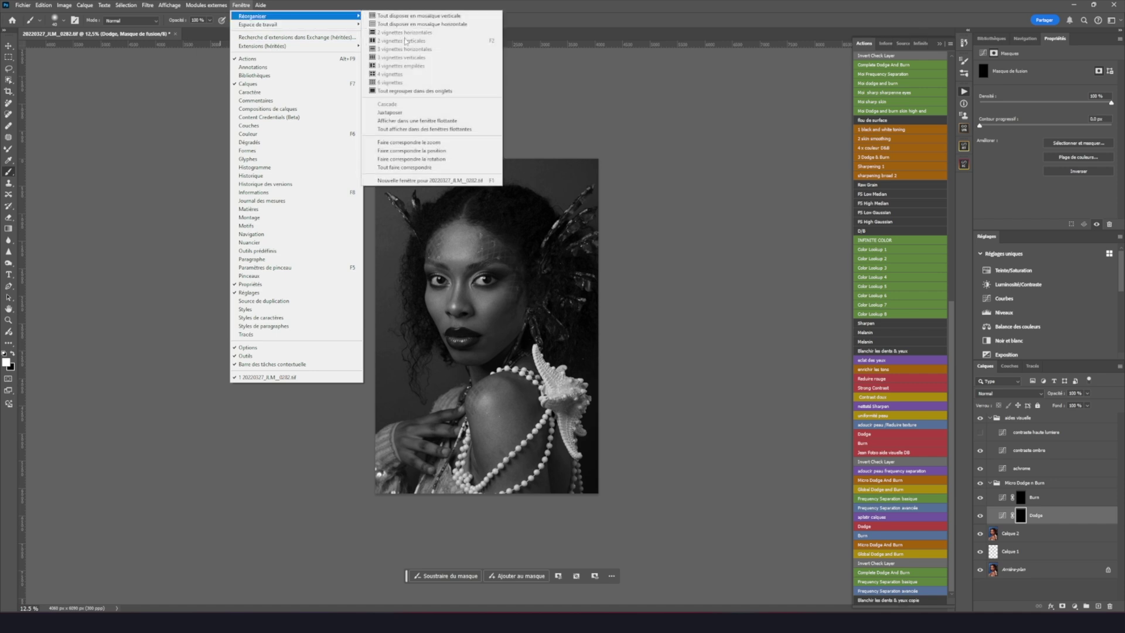
left_click(435, 180)
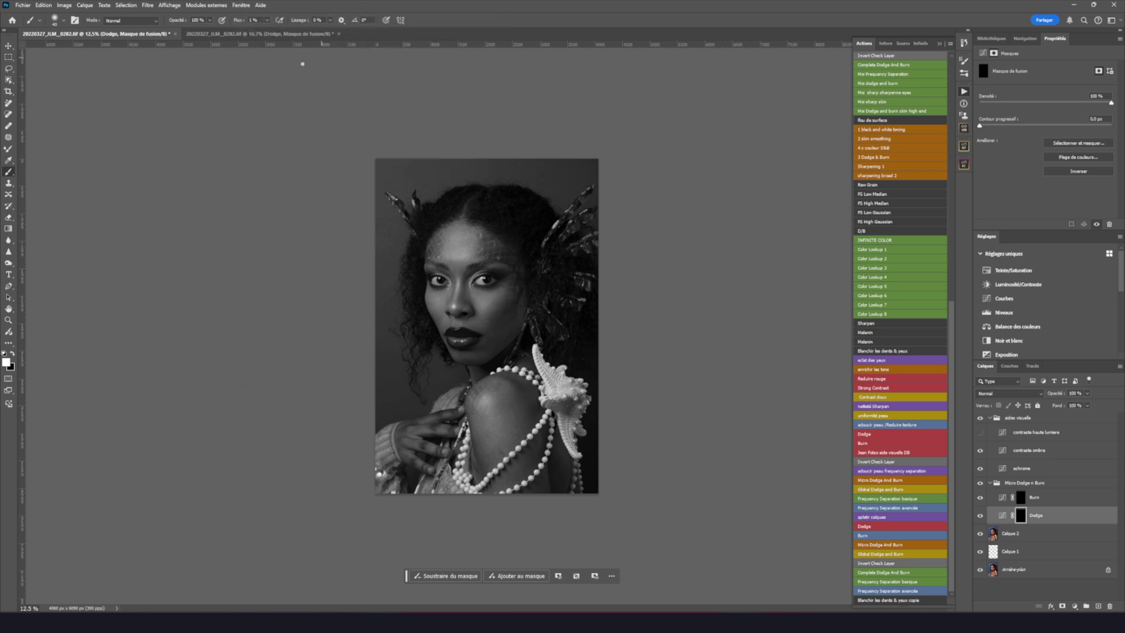
left_click(237, 35)
left_click(157, 35)
left_click(224, 33)
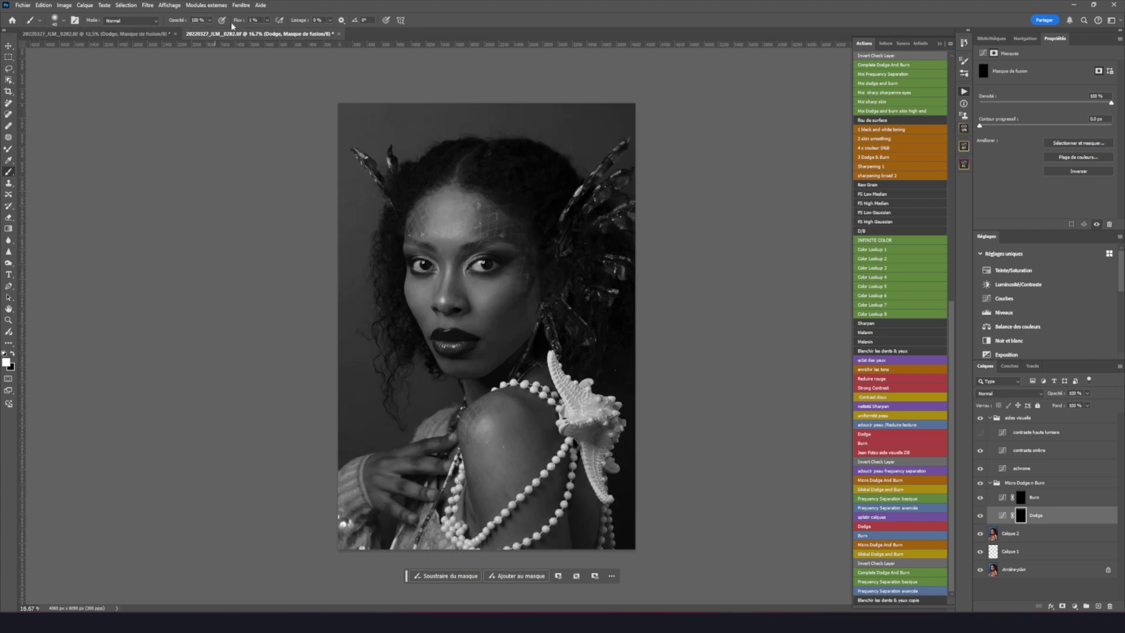
left_click(156, 34)
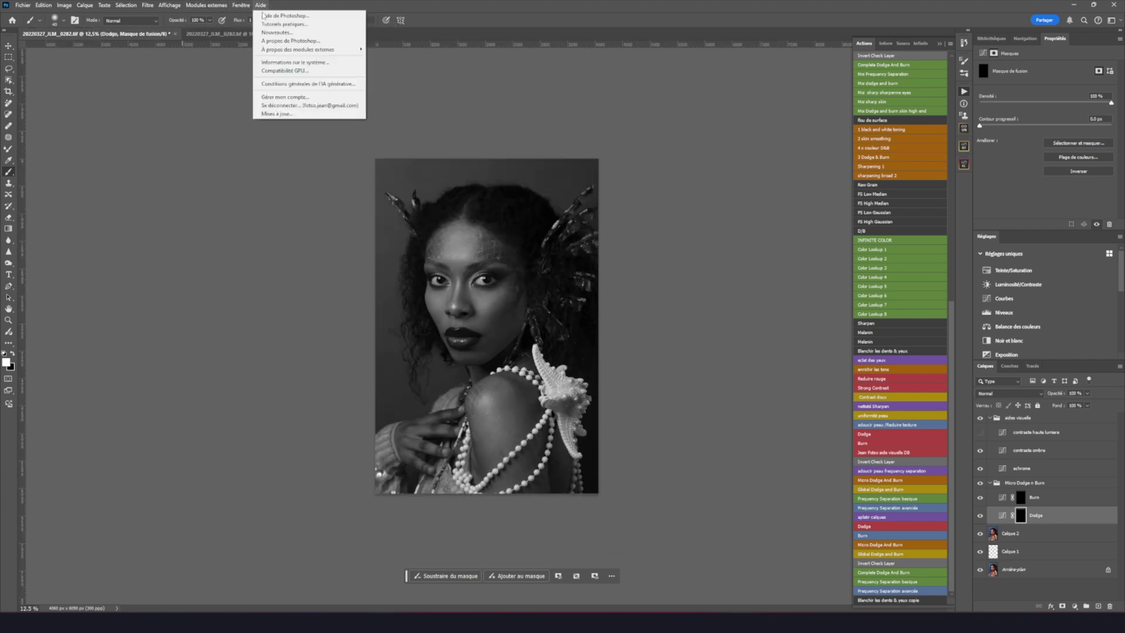
Tile the two windows vertically side by side, collapse the Actions list and widen the working window
left_click(242, 5)
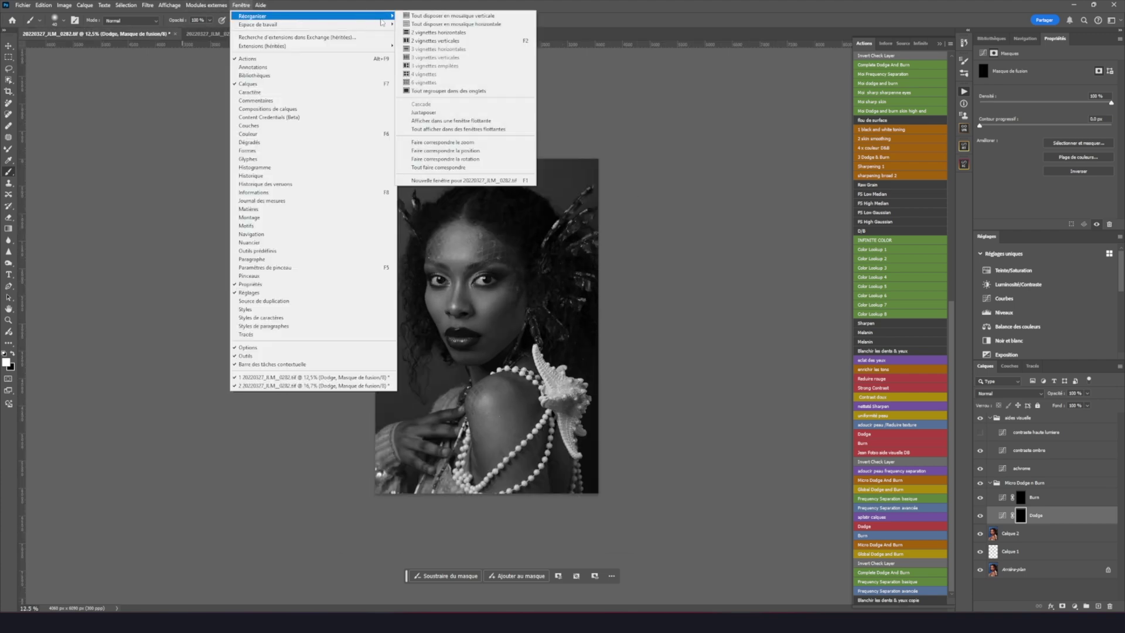
left_click(431, 41)
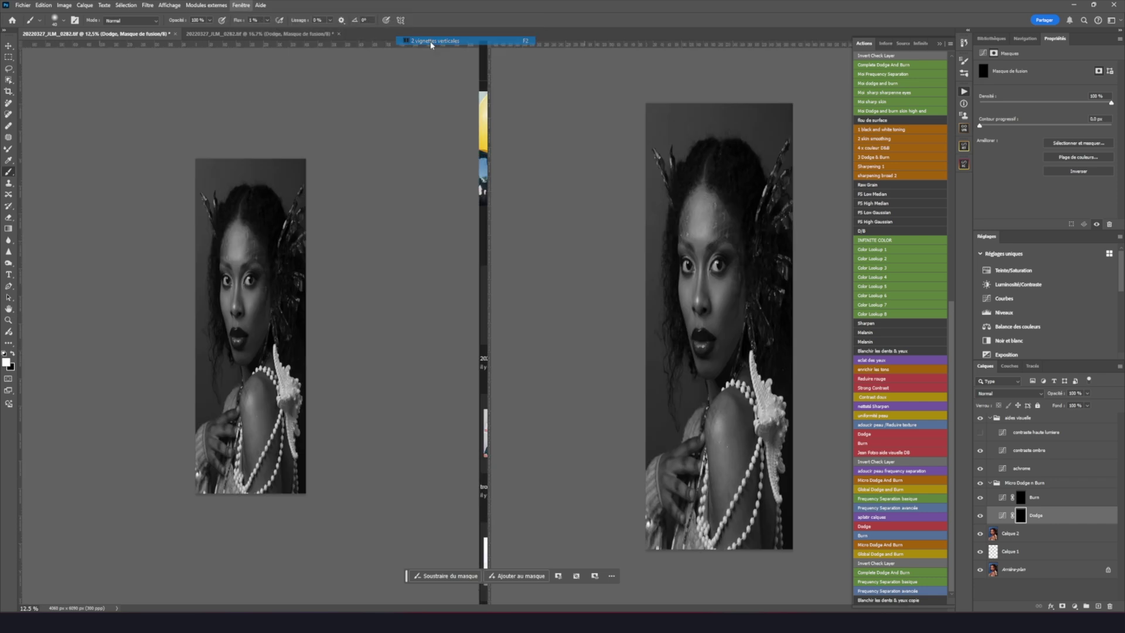
left_click(939, 43)
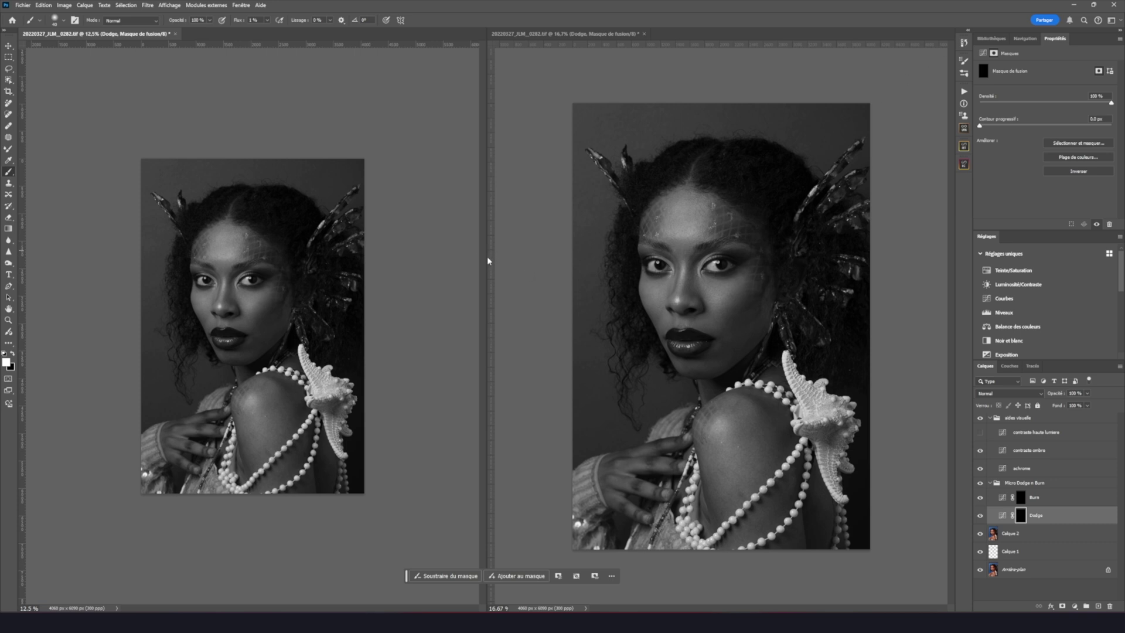
left_click_drag(487, 255, 679, 238)
Paint on the Dodge mask around the mouth, cheek and chin to lighten the darker patches, resizing the soft brush to suit
left_click(365, 274, "ctrl")
left_click(364, 275, "ctrl")
left_click(364, 274, "ctrl")
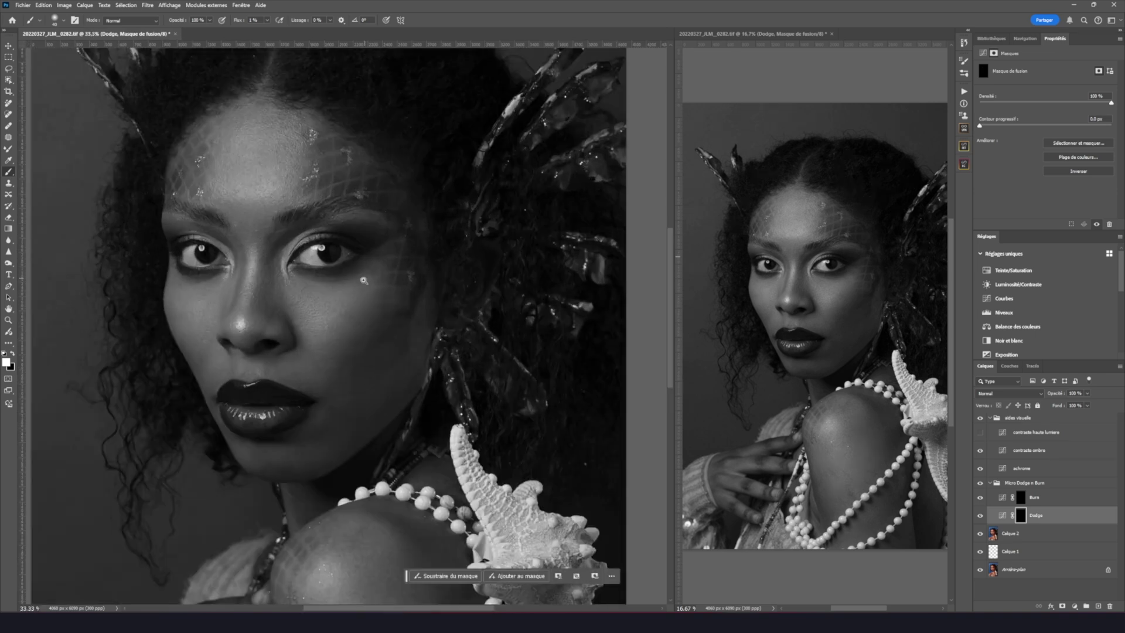
left_click(364, 274, "ctrl")
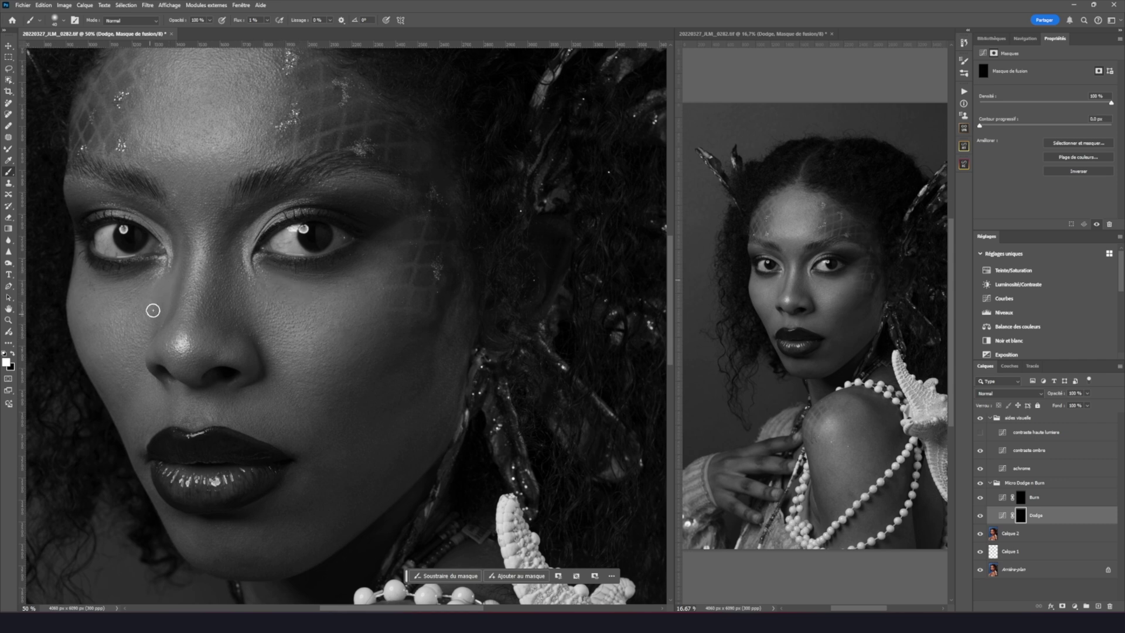
left_click_drag(155, 314, 232, 205)
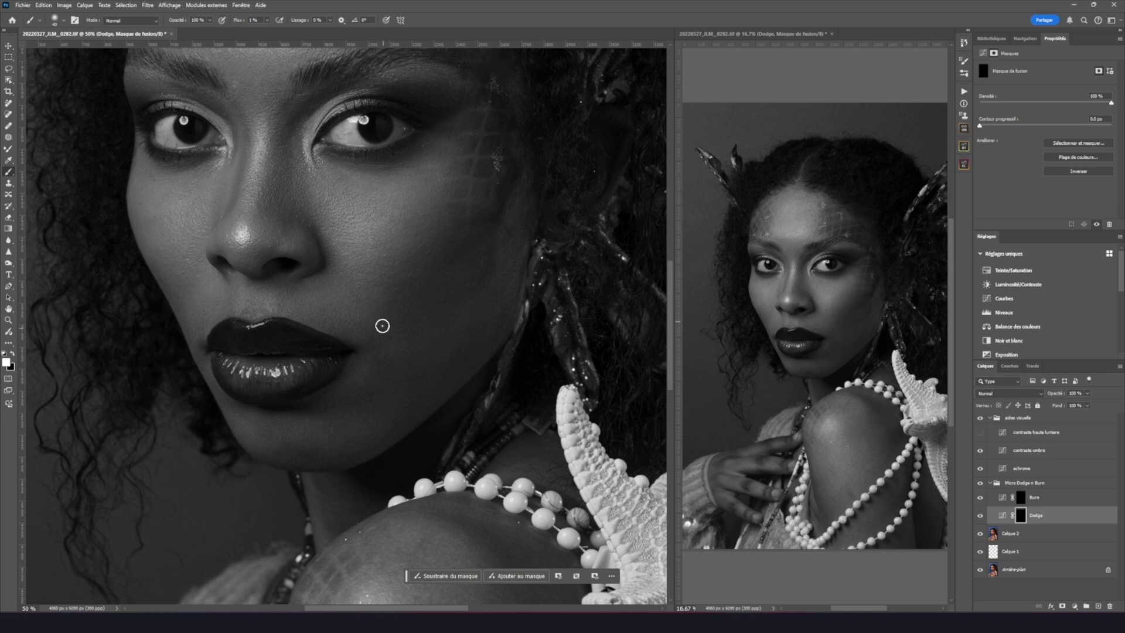
scroll(388, 328, "down", 2)
left_click_drag(389, 334, 395, 336)
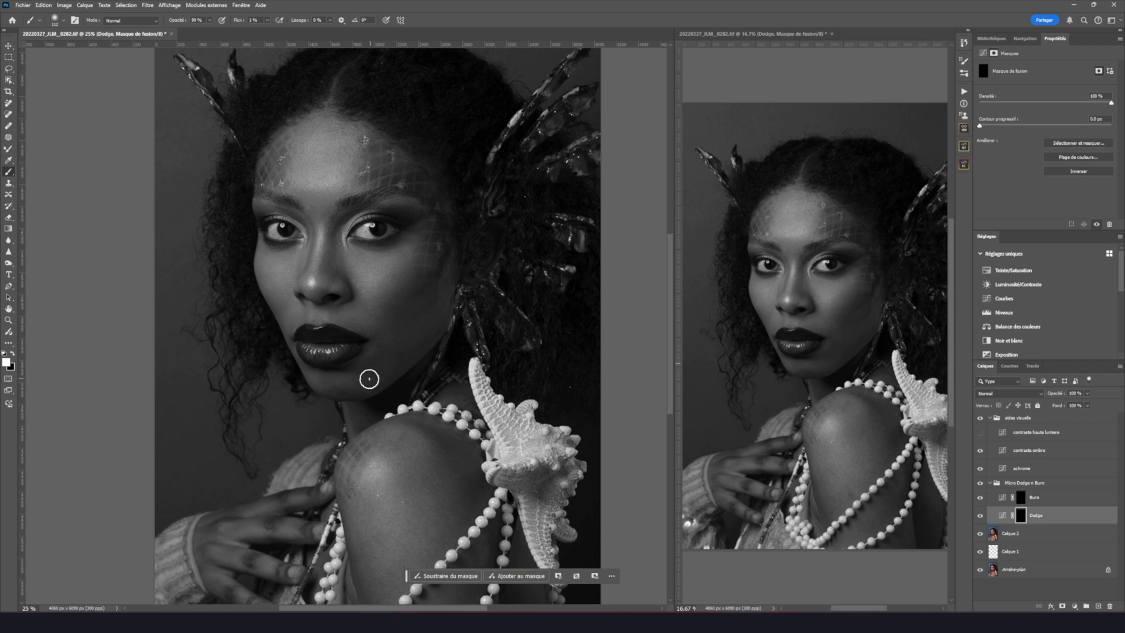
scroll(373, 376, "up", 3)
left_click_drag(326, 369, 308, 376)
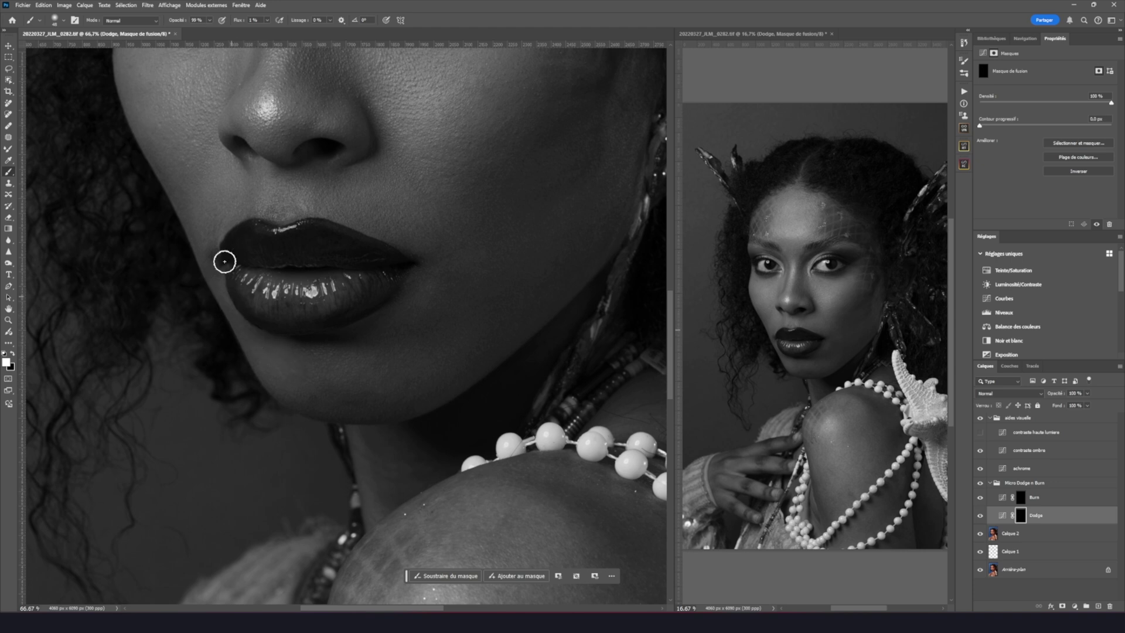
left_click_drag(218, 219, 215, 240)
left_click_drag(199, 222, 205, 220)
Compare the whole portrait with the Dodge layer repeatedly hidden and shown to examine the tonal corrections
left_click(441, 290, "alt")
left_click(442, 290, "alt")
left_click(442, 291, "alt")
left_click(441, 290, "alt")
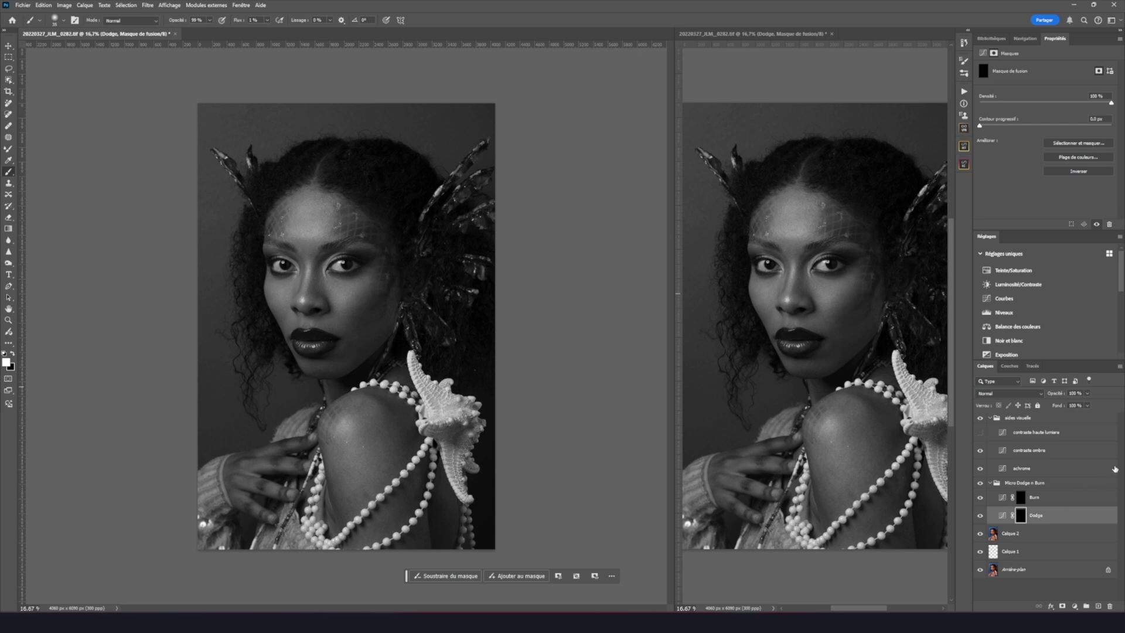
left_click(980, 516)
left_click(981, 517)
left_click(981, 518)
left_click(980, 518)
left_click(980, 517)
left_click(980, 517)
left_click(980, 516)
left_click(980, 516)
left_click(980, 516)
left_click(980, 516)
Collapse the Micro Dodge n Burn and visual aid groups and hide the visual aid to work in colour
left_click(990, 484)
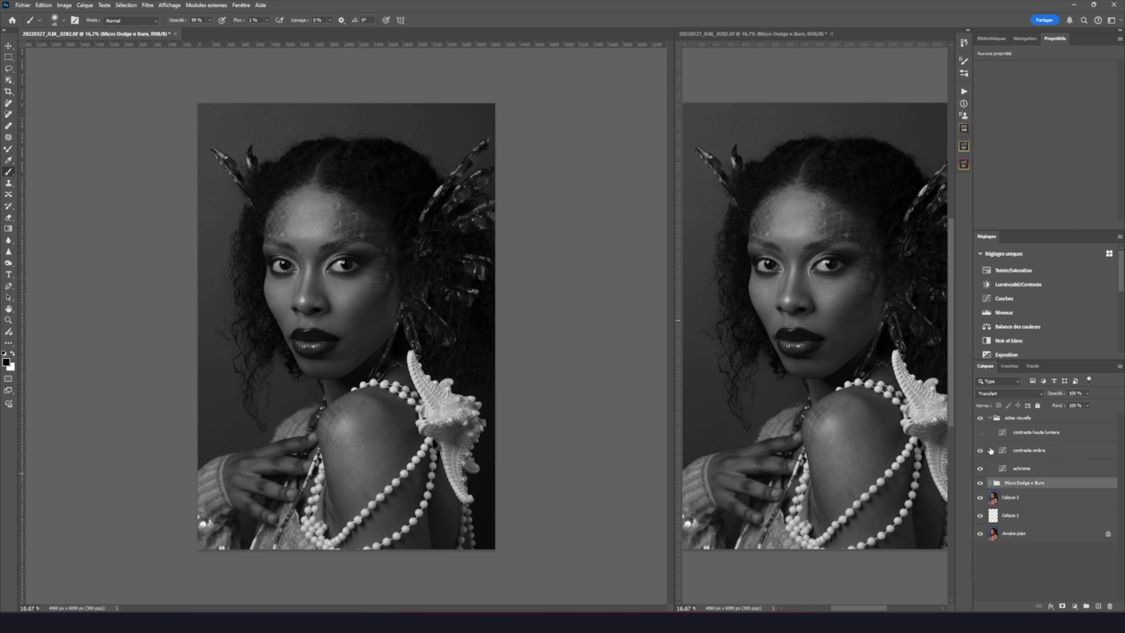
left_click(989, 417)
left_click(982, 418)
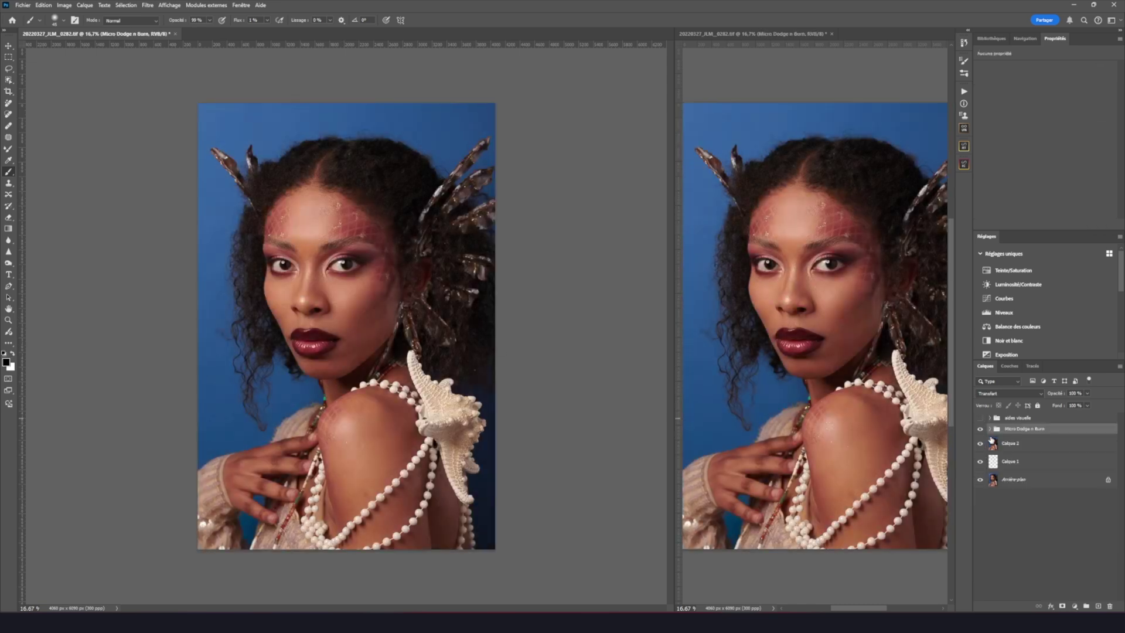
Compare the colour portrait with the Micro Dodge n Burn group hidden and shown
left_click(979, 430)
left_click(981, 430)
left_click(982, 429)
left_click(980, 429)
Expand the Micro Dodge n Burn group and target the Dodge layer's mask with white as foreground colour
left_click(989, 430)
right_click(351, 357, "alt")
scroll(350, 352, "up", 1)
right_click(348, 355, "alt")
left_click(350, 344)
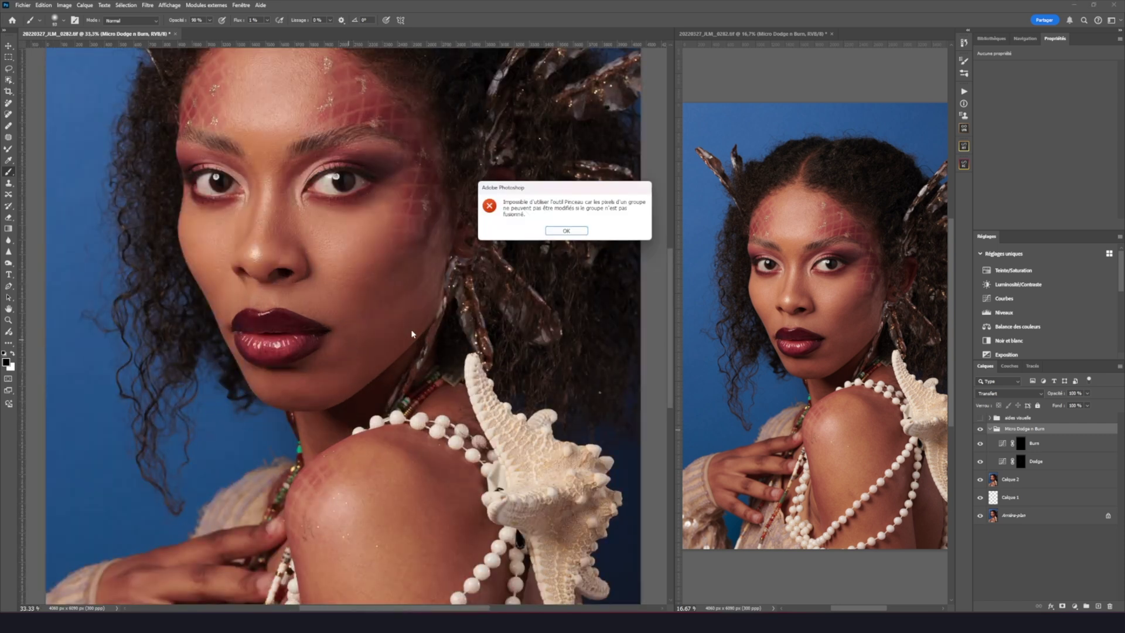
left_click(578, 230)
left_click(1037, 469)
key("x")
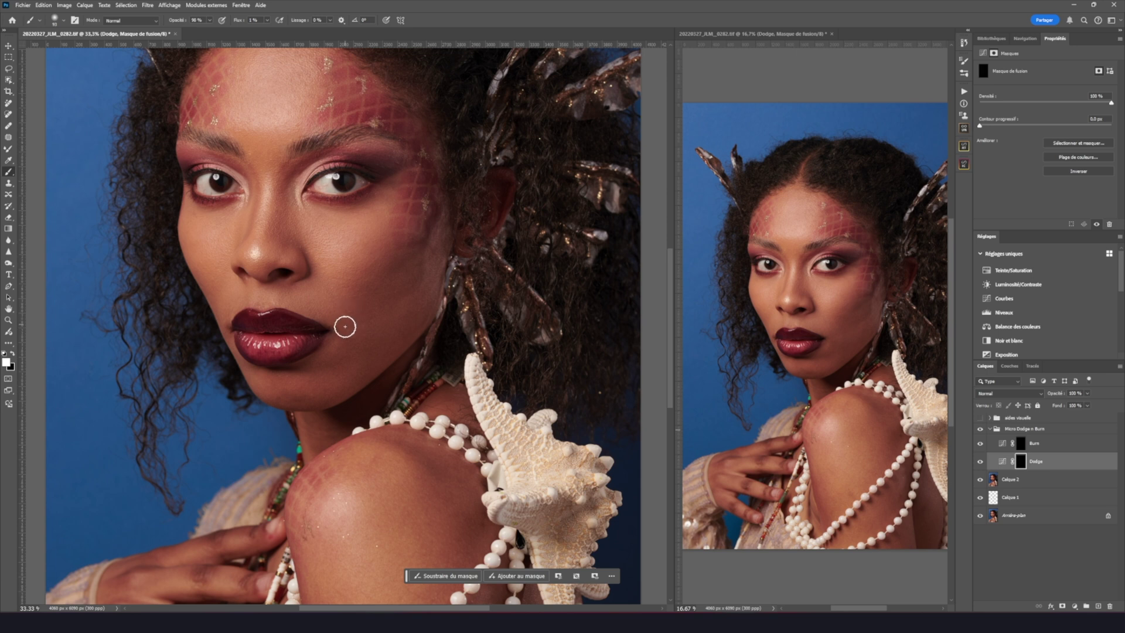
Adjust the soft brush's diameter for fine dodging around the lips and chin
key("bracketleft")
key("bracketright")
scroll(303, 413, "up", 2)
right_click(292, 413, "alt")
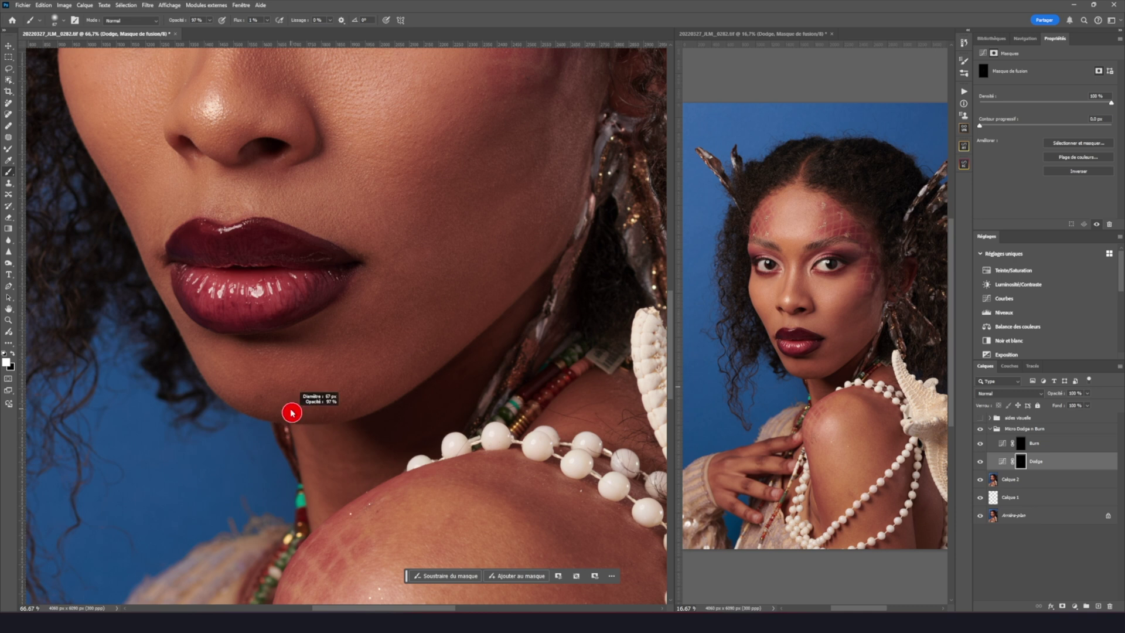
key("bracketleft")
key("bracketleft")
key("bracketleft")
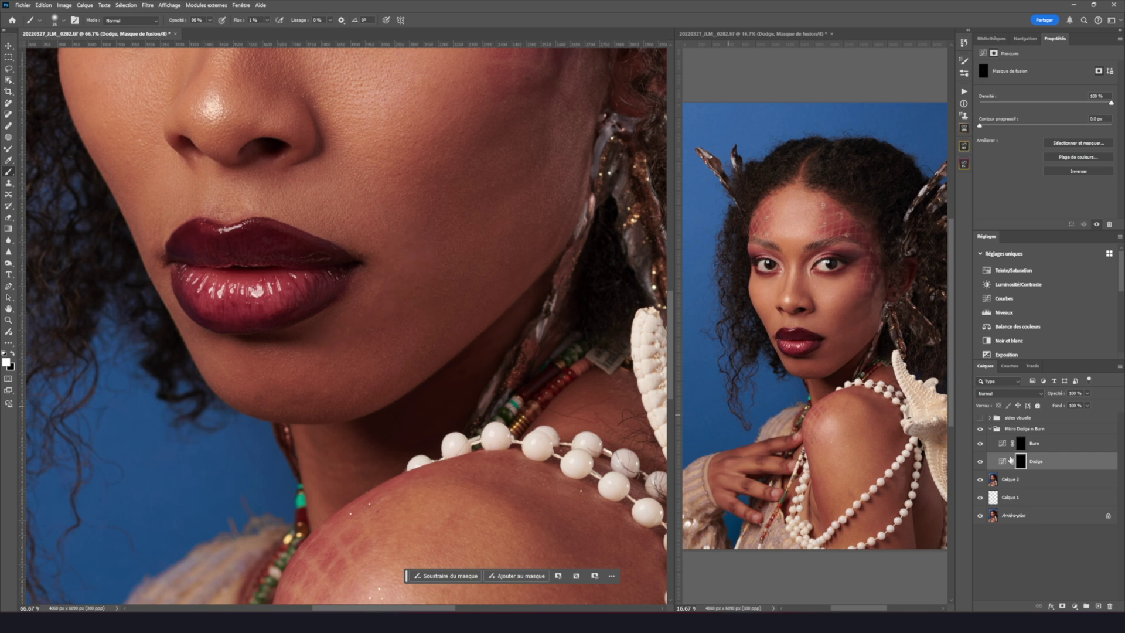
Collapse the Micro Dodge n Burn group and toggle its visibility to examine its overall effect on the portrait
left_click(990, 429)
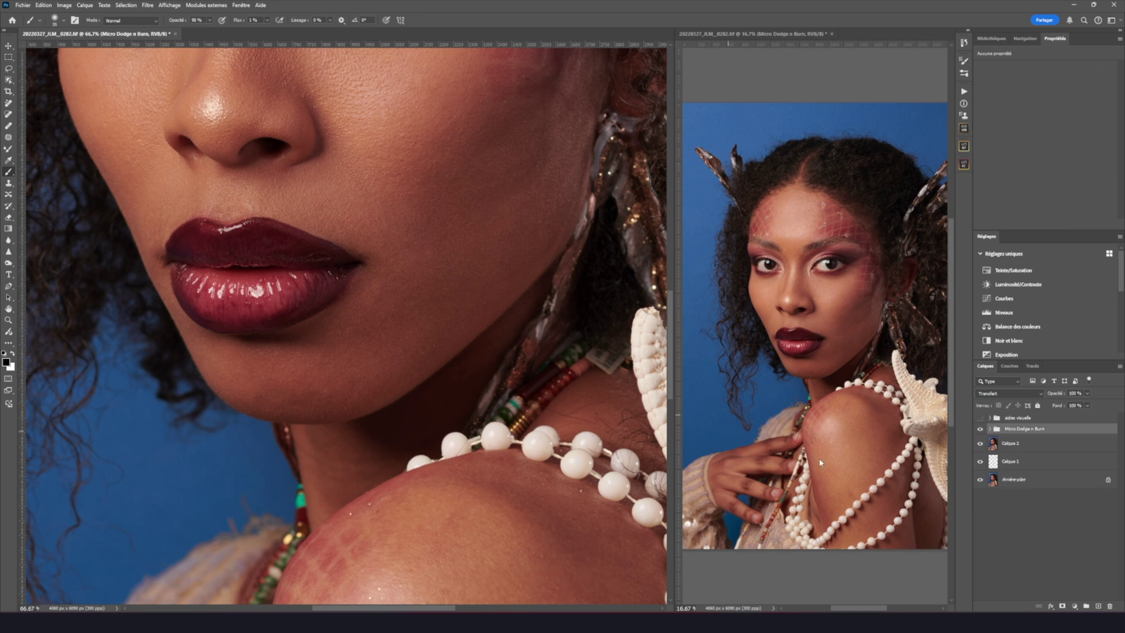
left_click(475, 381, "alt")
left_click(476, 380, "alt")
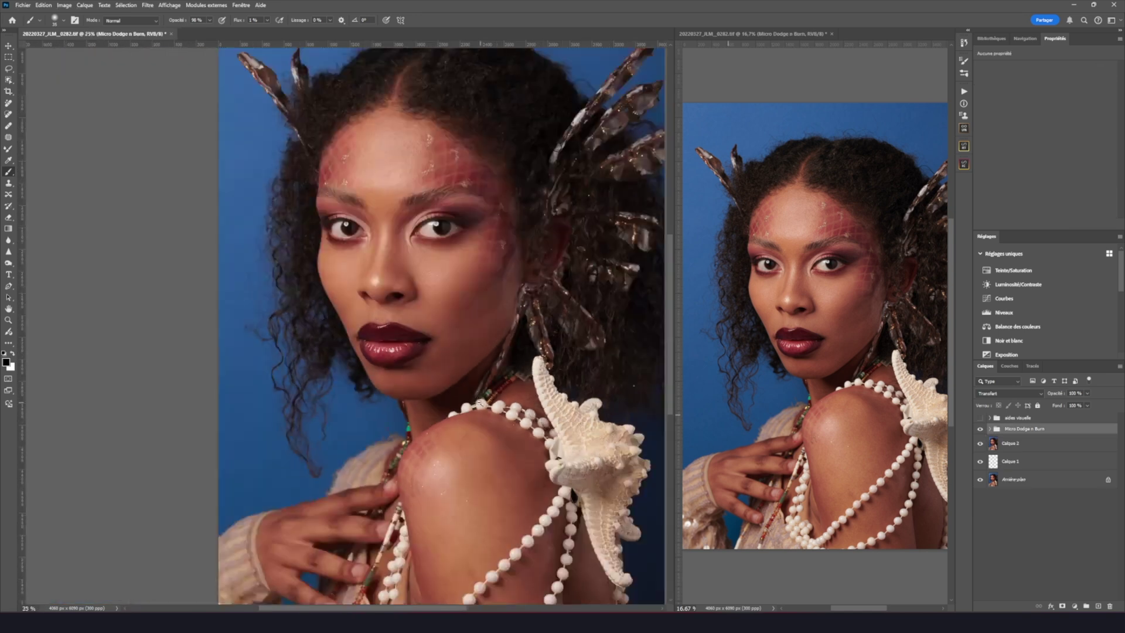
left_click(476, 380, "alt")
left_click(982, 431)
left_click(981, 431)
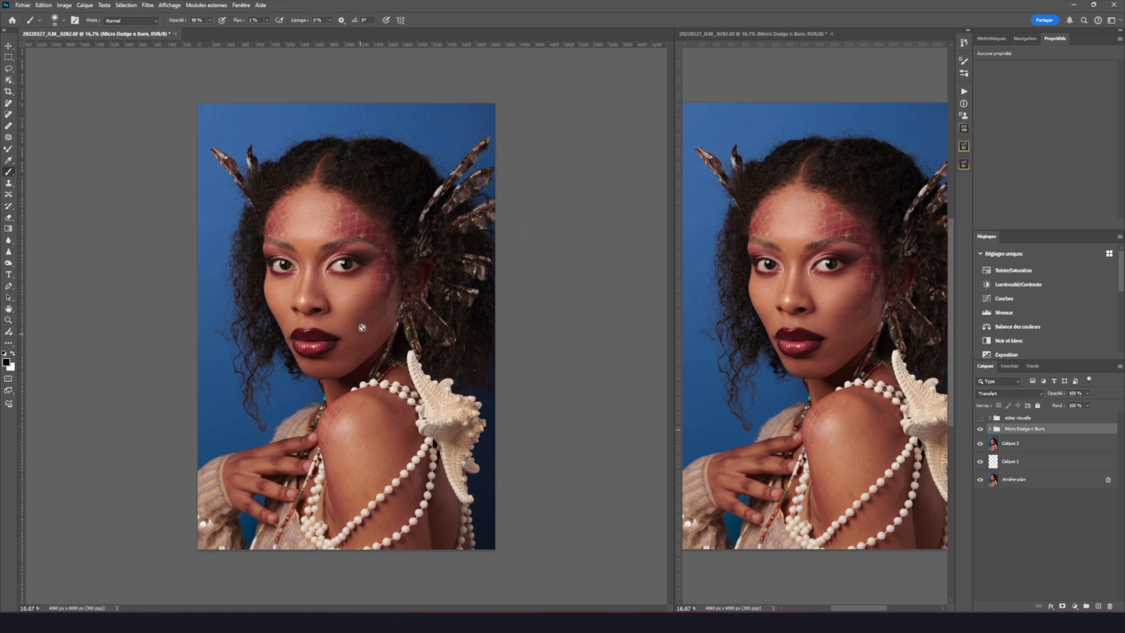
Delete the visual aid group and stamp all visible layers into a new layer above Micro Dodge n Burn
left_click(964, 92)
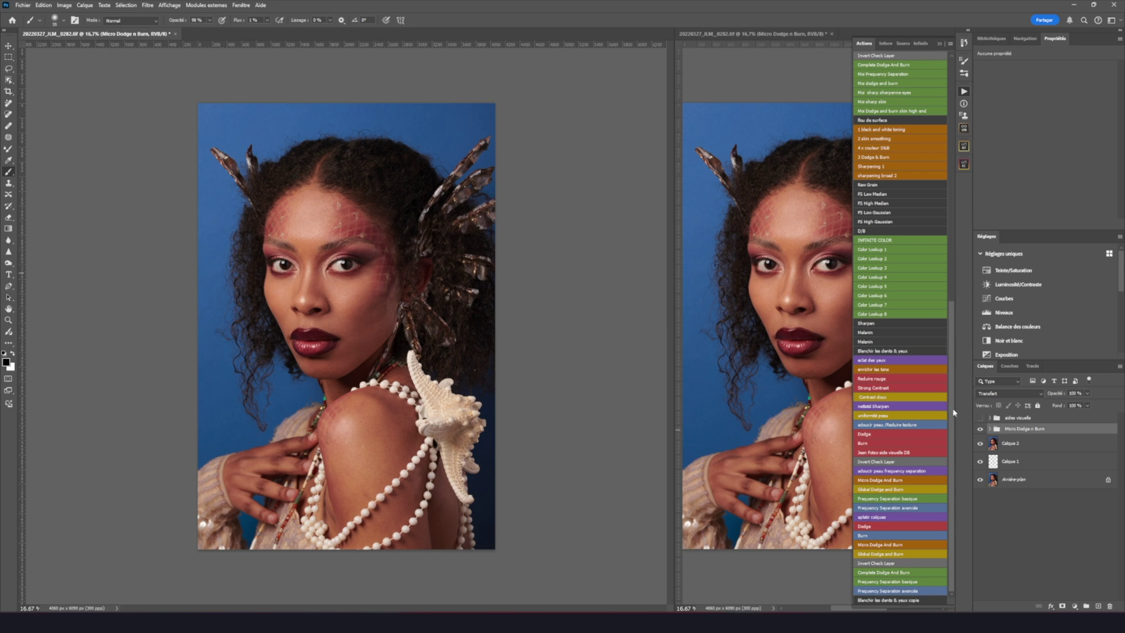
mouse_move(1015, 420)
left_mouse_down()
mouse_move(1066, 440)
mouse_move(1101, 607)
mouse_move(1111, 607)
left_mouse_up()
left_click(870, 422)
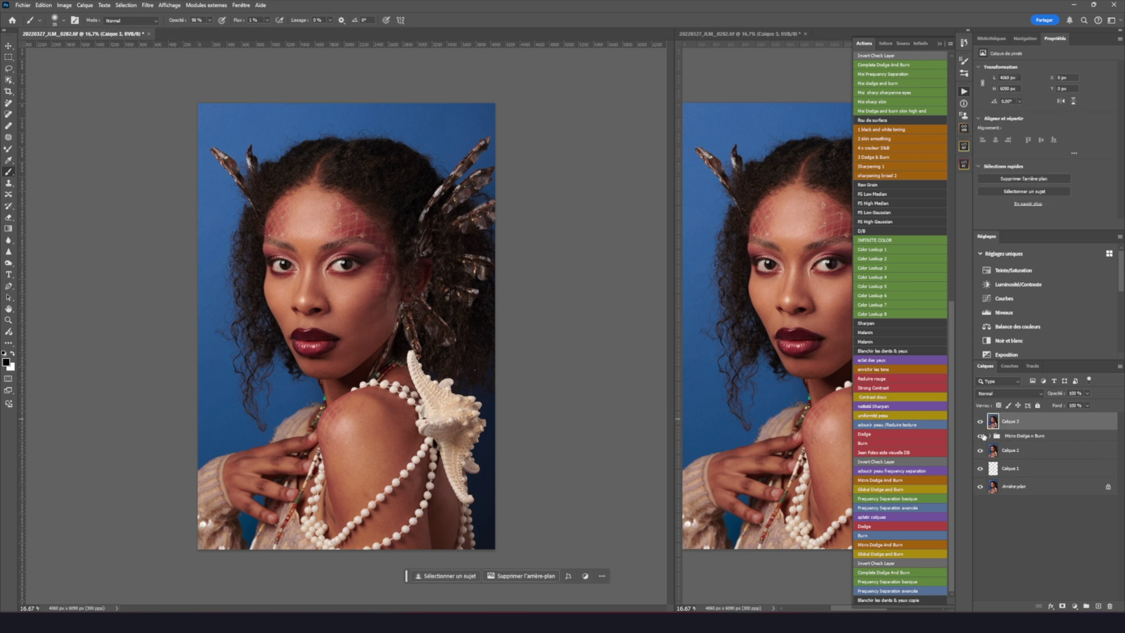
Run the Frequency Separation basique action on the merged layer, with a 12.5-pixel Gaussian Blur radius for the low-frequency layer
left_click(909, 499)
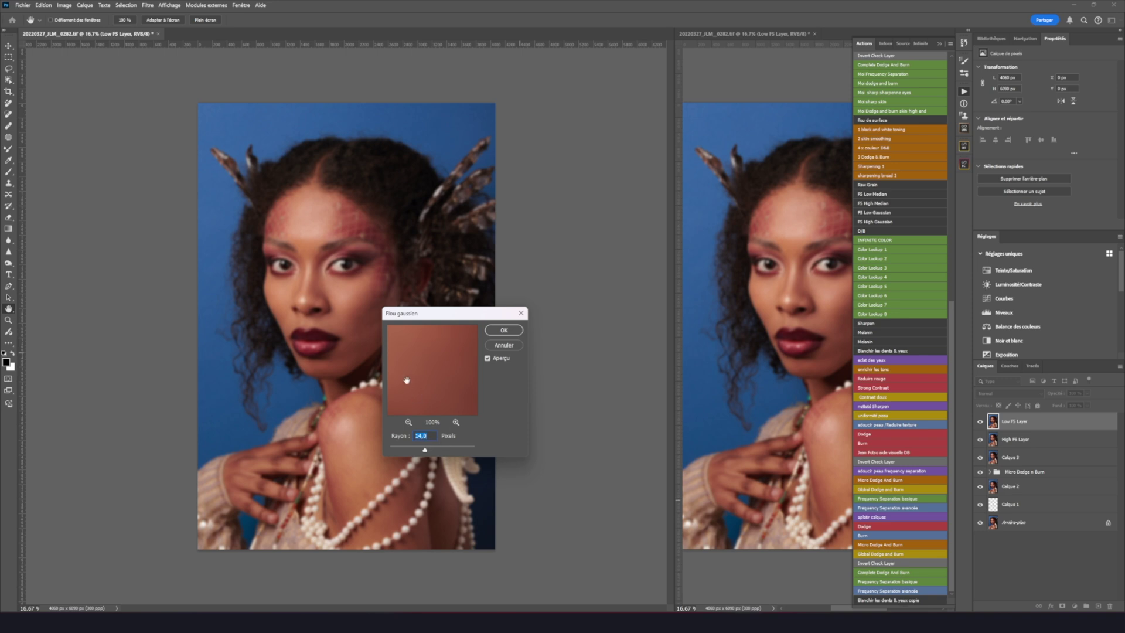
scroll(335, 282, "up", 1)
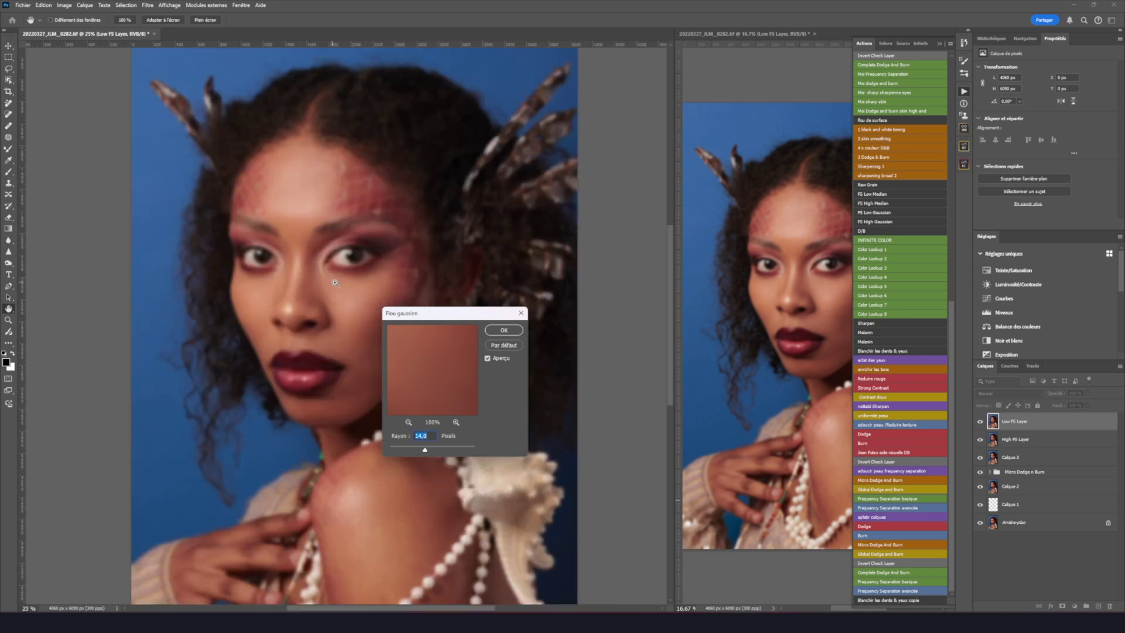
left_click_drag(425, 451, 392, 454)
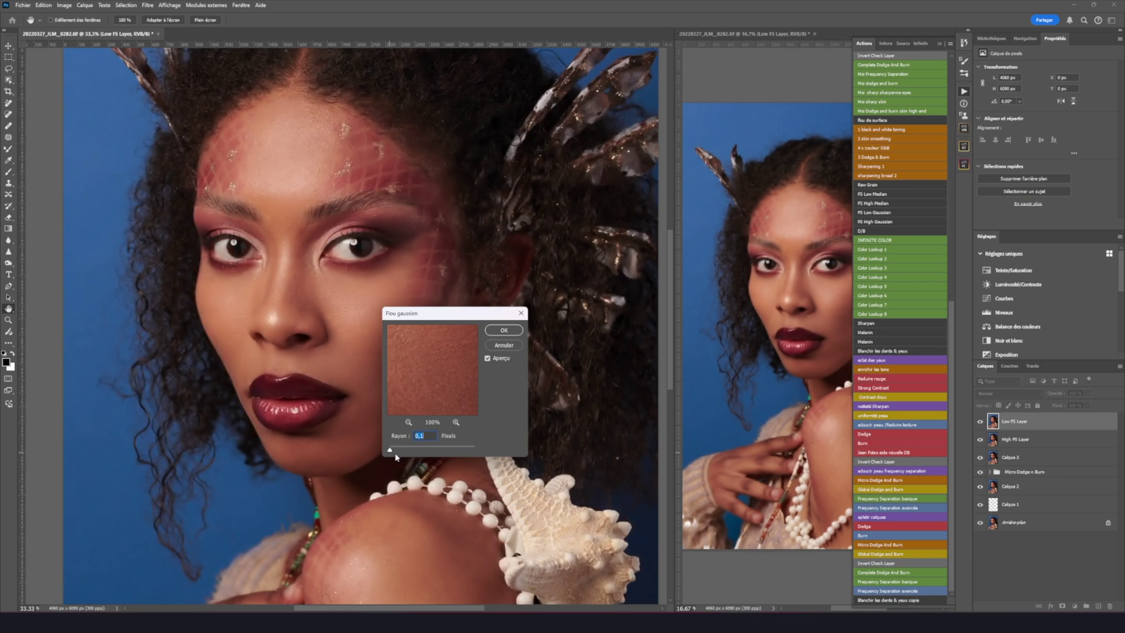
left_click_drag(391, 452, 397, 451)
left_click_drag(403, 450, 413, 453)
left_click_drag(419, 451, 423, 451)
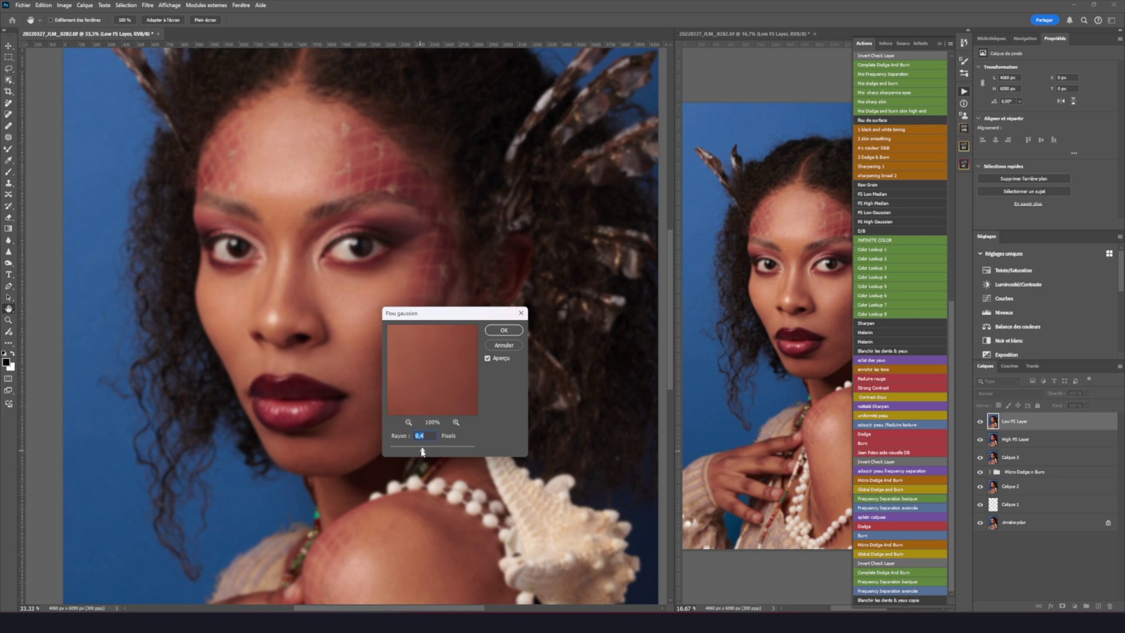
left_click_drag(424, 450, 422, 451)
left_click_drag(410, 453, 413, 456)
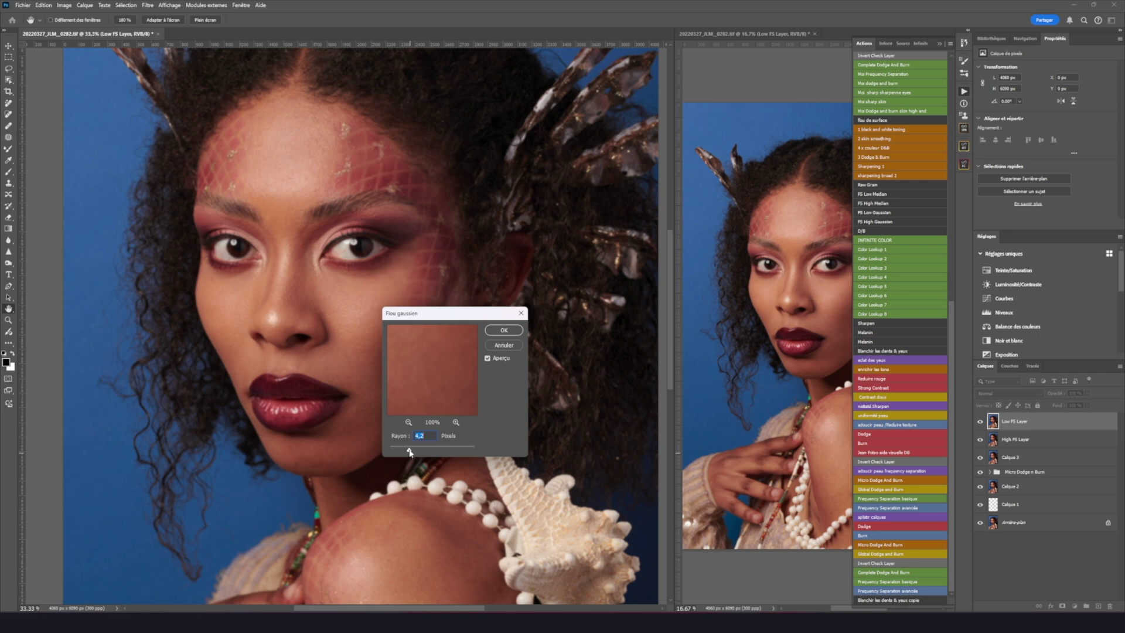
left_click_drag(410, 450, 426, 451)
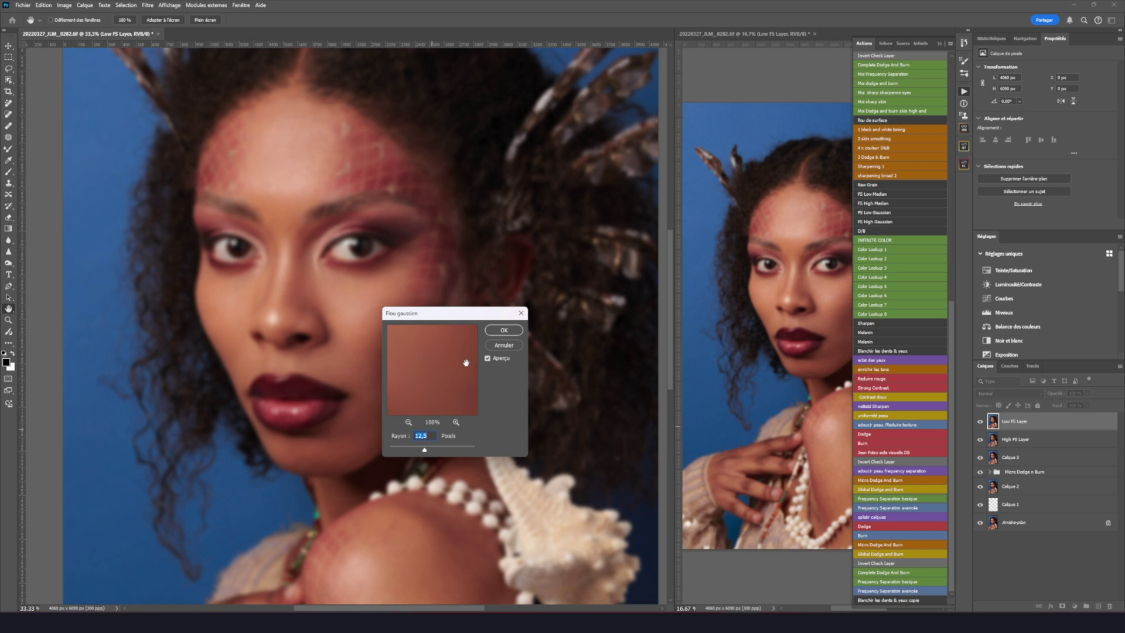
left_click(503, 330)
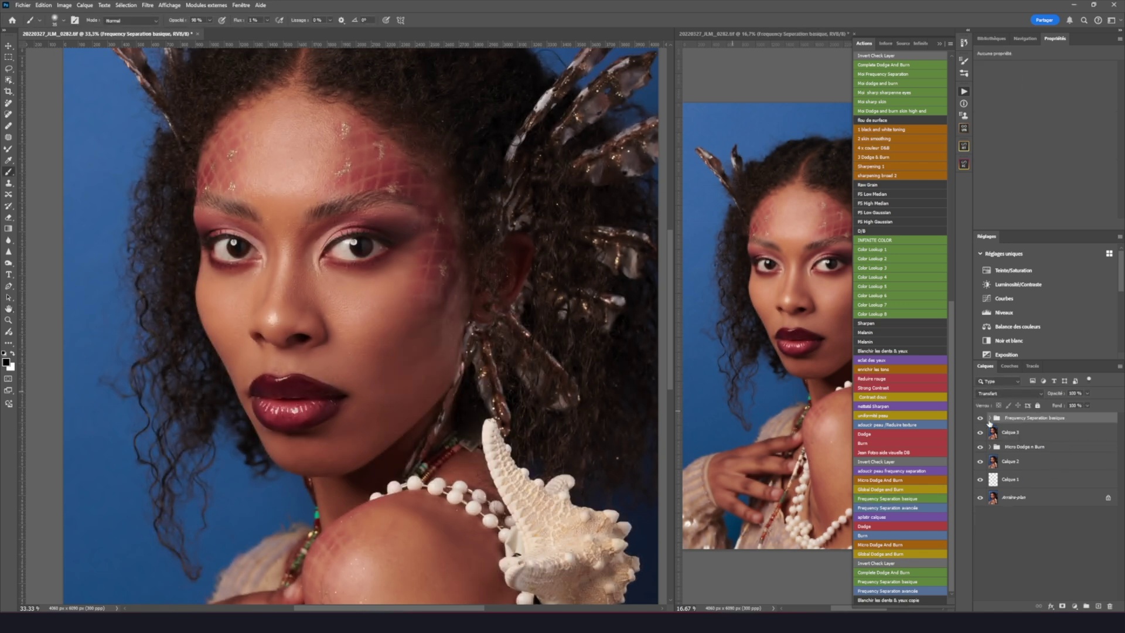
Delete the merged Calque 3 layer and activate the Mixer Brush on the Low FS Layer of the Frequency Separation basique group
mouse_move(1006, 437)
left_mouse_down()
mouse_move(1099, 606)
mouse_move(1109, 606)
left_mouse_up()
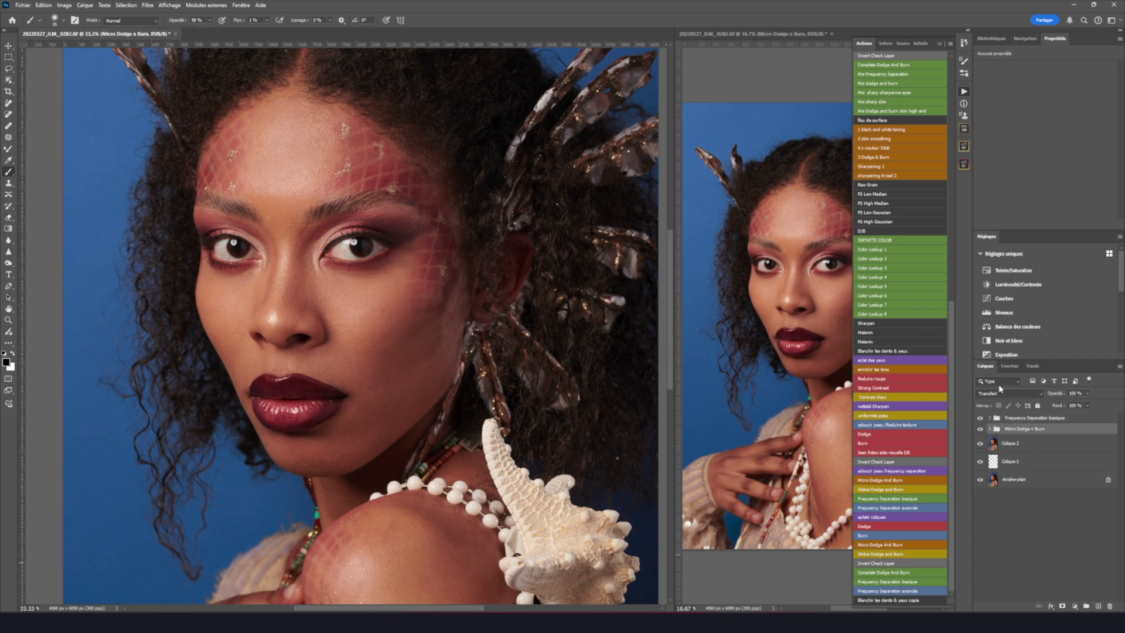
left_click(989, 417)
left_click(1022, 451)
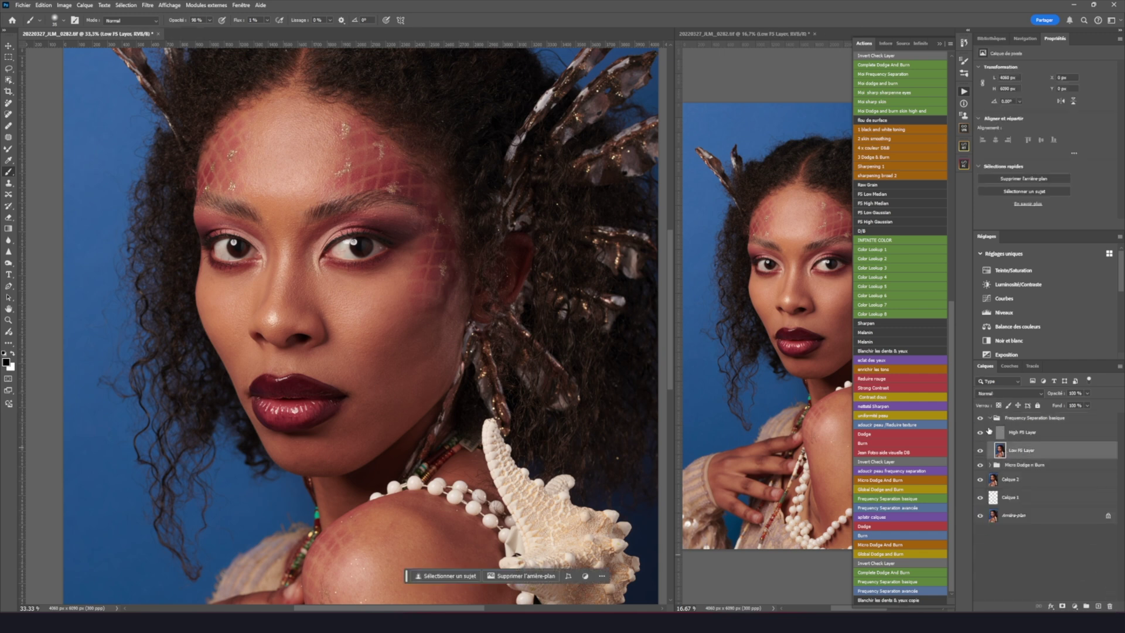
left_click(8, 148)
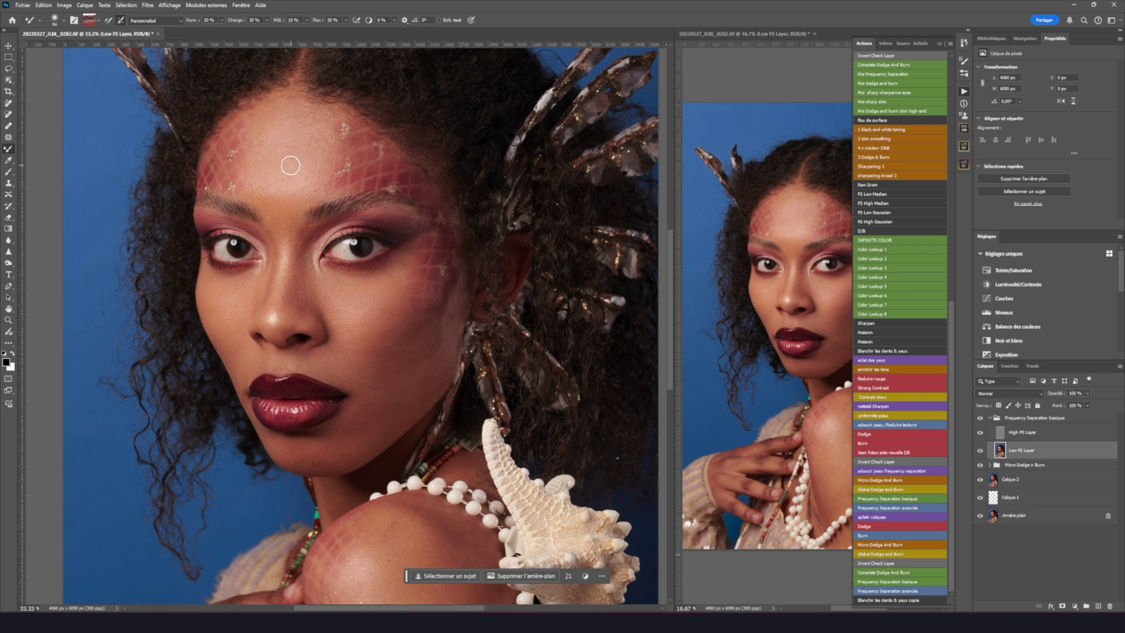
Blend the tones from the forehead to the cheek with the Mixer Brush and compare the Frequency Separation group's effect
scroll(286, 166, "down", 1)
mouse_move(284, 153)
left_mouse_down()
mouse_move(314, 140)
mouse_move(302, 184)
mouse_move(271, 182)
mouse_move(293, 189)
mouse_move(296, 178)
mouse_move(291, 193)
mouse_move(310, 192)
mouse_move(274, 199)
mouse_move(272, 175)
mouse_move(283, 187)
mouse_move(302, 175)
mouse_move(274, 190)
mouse_move(282, 181)
mouse_move(267, 181)
mouse_move(299, 179)
mouse_move(308, 127)
mouse_move(279, 128)
mouse_move(271, 141)
mouse_move(306, 141)
mouse_move(302, 272)
mouse_move(333, 261)
mouse_move(330, 274)
mouse_move(356, 297)
mouse_move(349, 311)
mouse_move(370, 270)
mouse_move(338, 274)
mouse_move(337, 317)
mouse_move(361, 311)
mouse_move(375, 286)
mouse_move(379, 301)
mouse_move(379, 326)
mouse_move(339, 359)
mouse_move(349, 366)
mouse_move(392, 321)
mouse_move(322, 322)
mouse_move(240, 288)
left_mouse_up()
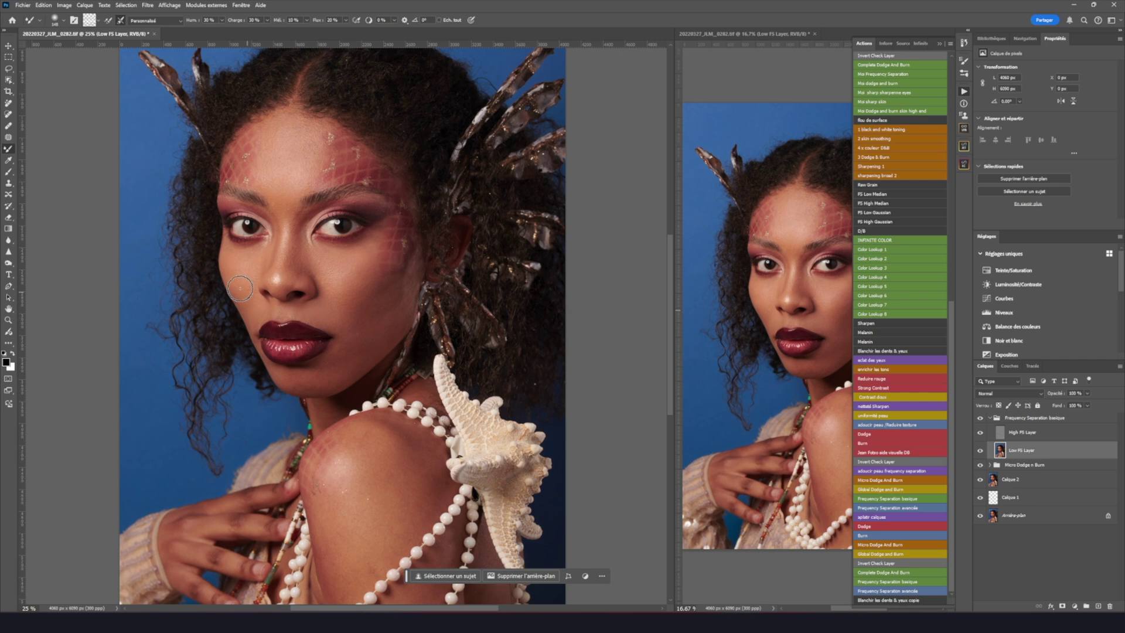
scroll(239, 288, "up", 1)
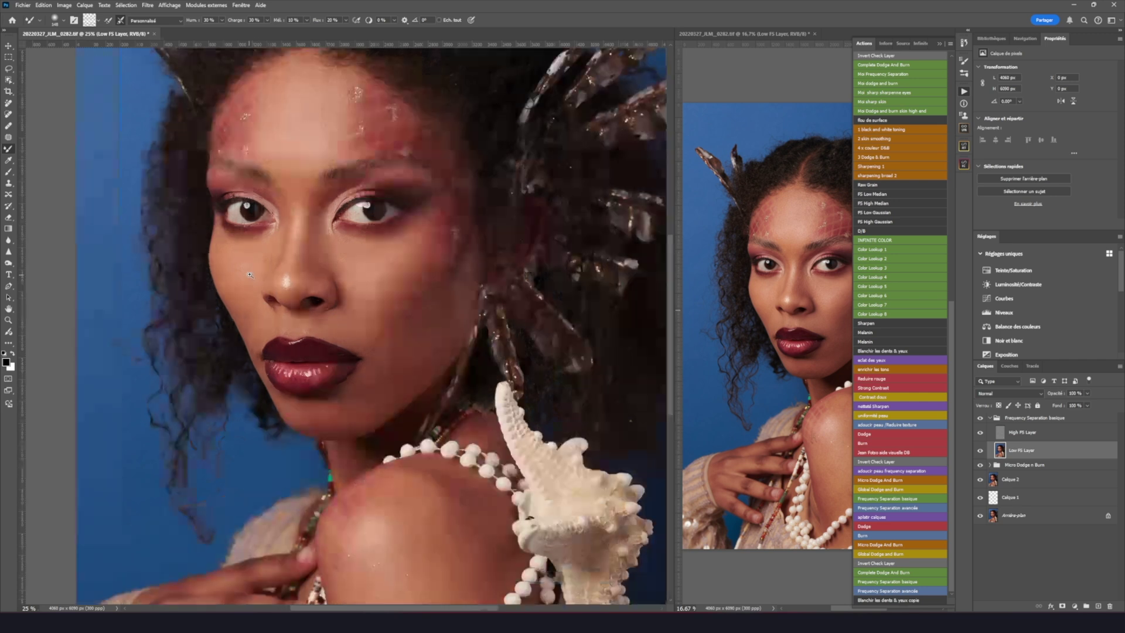
left_click(939, 45)
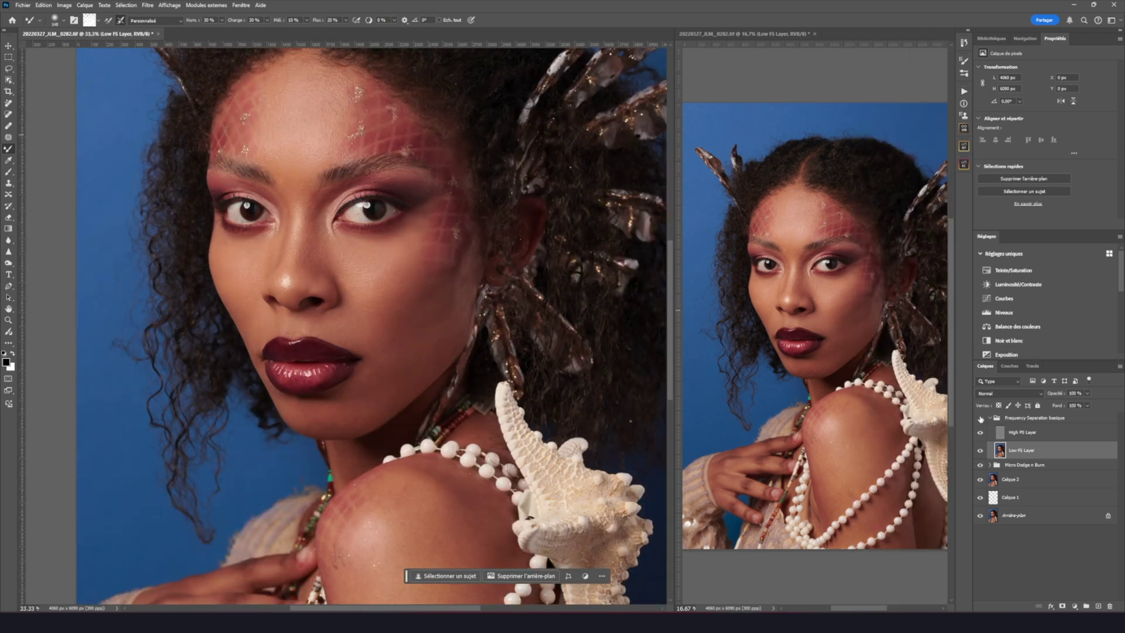
left_click(982, 419)
Continue smoothing the low-frequency tones across the cheeks with the Mixer Brush
scroll(366, 411, "down", 1)
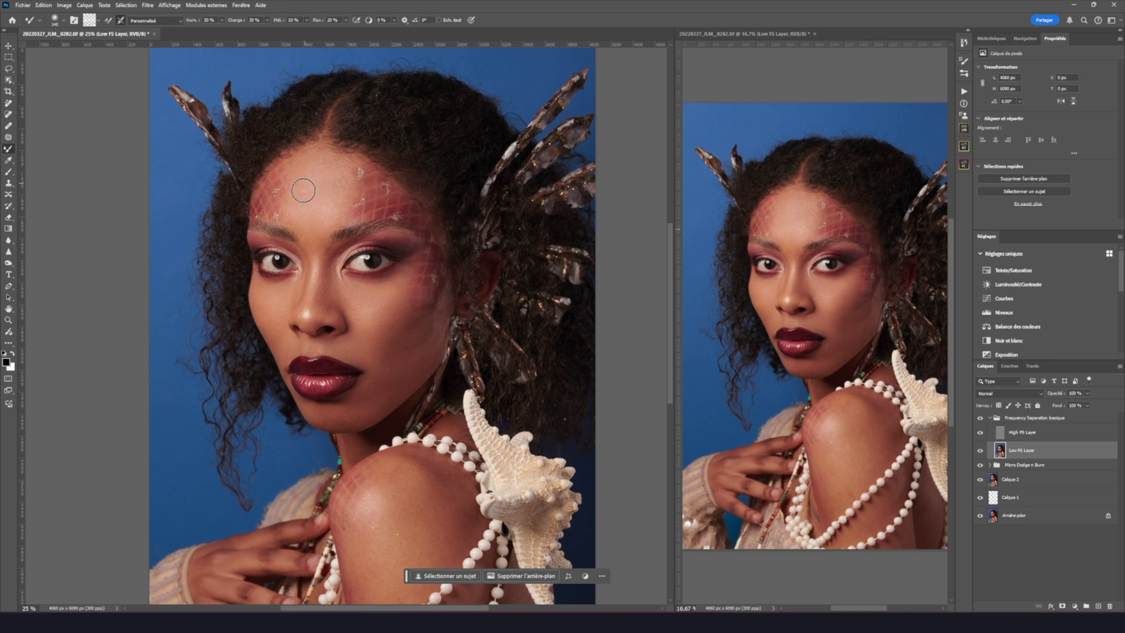
left_click(275, 302, "ctrl")
mouse_move(274, 301)
left_mouse_down()
mouse_move(387, 269)
mouse_move(366, 272)
mouse_move(393, 273)
left_mouse_up()
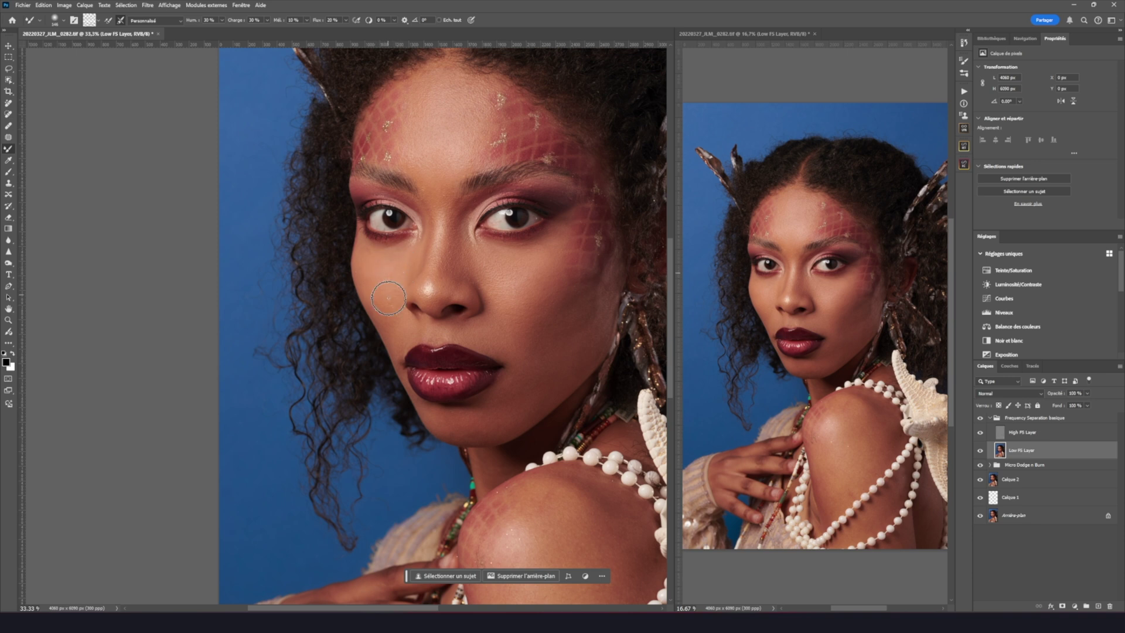
Blend the transitions beside the mouth and along the jaw with a smaller Mixer Brush on the Low FS Layer
key("bracketleft")
key("bracketleft")
mouse_move(514, 350)
left_mouse_down()
mouse_move(482, 342)
mouse_move(518, 353)
mouse_move(524, 327)
mouse_move(537, 345)
mouse_move(512, 382)
mouse_move(563, 378)
mouse_move(551, 353)
mouse_move(523, 357)
mouse_move(542, 317)
left_mouse_up()
mouse_move(514, 408)
left_mouse_down()
mouse_move(502, 396)
mouse_move(497, 406)
mouse_move(550, 387)
mouse_move(438, 415)
mouse_move(413, 392)
mouse_move(436, 427)
mouse_move(487, 432)
mouse_move(500, 411)
mouse_move(542, 402)
mouse_move(539, 374)
mouse_move(581, 374)
left_mouse_up()
left_click_drag(541, 398, 548, 381)
mouse_move(549, 383)
left_mouse_down()
mouse_move(539, 392)
mouse_move(558, 368)
left_mouse_up()
key("bracketright")
left_click(987, 416)
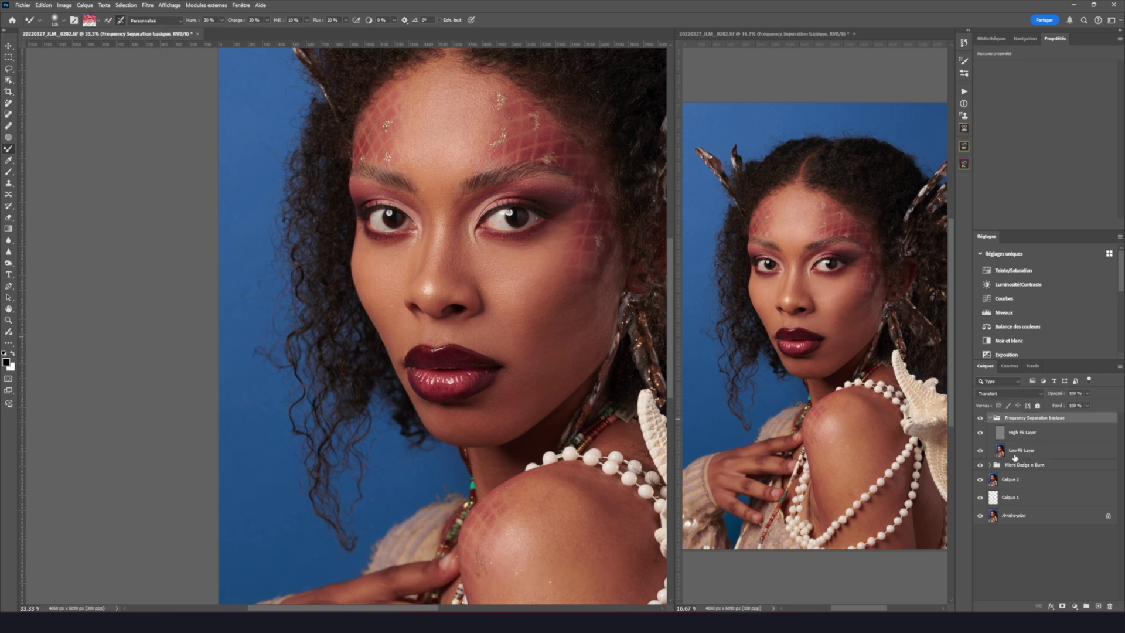
Smooth both cheeks and the area around the nose on the Low FS Layer, then reduce the Mixer Brush size for small areas
left_click(1014, 456)
mouse_move(517, 285)
left_mouse_down()
mouse_move(481, 266)
mouse_move(490, 263)
mouse_move(492, 284)
mouse_move(456, 270)
mouse_move(402, 279)
mouse_move(394, 292)
mouse_move(385, 280)
mouse_move(404, 328)
left_mouse_up()
mouse_move(491, 329)
left_mouse_down()
mouse_move(524, 384)
mouse_move(553, 353)
mouse_move(542, 358)
mouse_move(545, 271)
mouse_move(580, 252)
mouse_move(555, 310)
mouse_move(564, 372)
mouse_move(524, 388)
mouse_move(532, 403)
mouse_move(502, 395)
mouse_move(490, 411)
mouse_move(530, 402)
mouse_move(522, 413)
mouse_move(562, 367)
left_mouse_up()
key("bracketleft")
key("bracketleft")
key("bracketleft")
key("bracketleft")
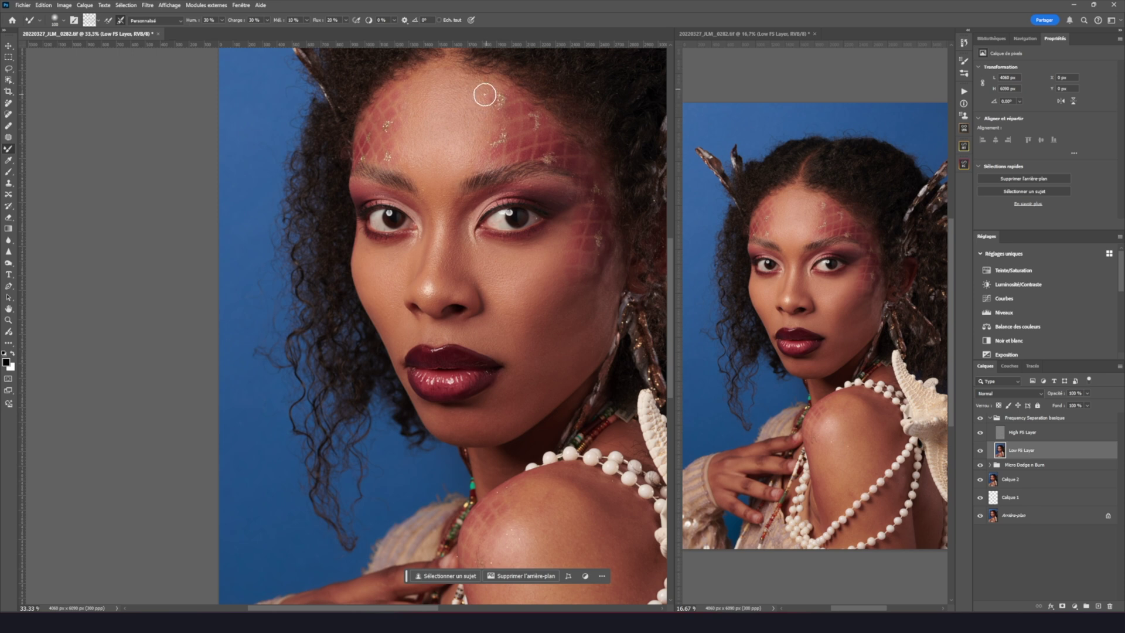
Blend the lower cheek tones beside the mouth while viewing the whole portrait
key("ctrl+minus")
key("ctrl+minus")
key("ctrl+minus")
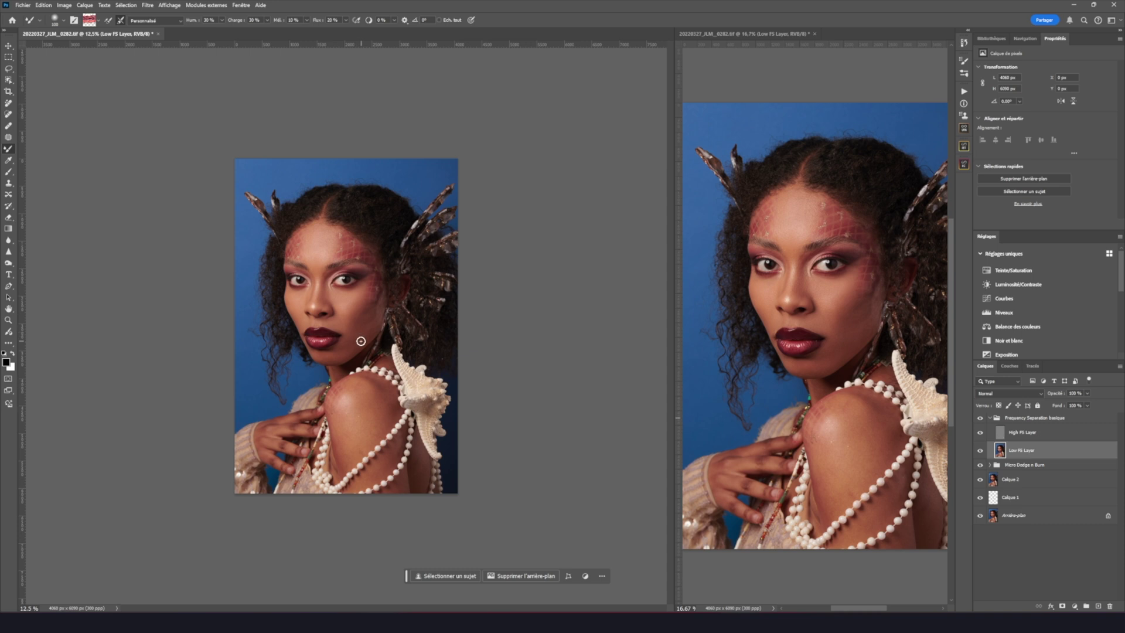
mouse_move(352, 339)
left_mouse_down()
mouse_move(369, 324)
mouse_move(338, 315)
left_mouse_up()
Collapse the Frequency Separation basique group and compare the retouched portrait with the original background layer
left_click(994, 419)
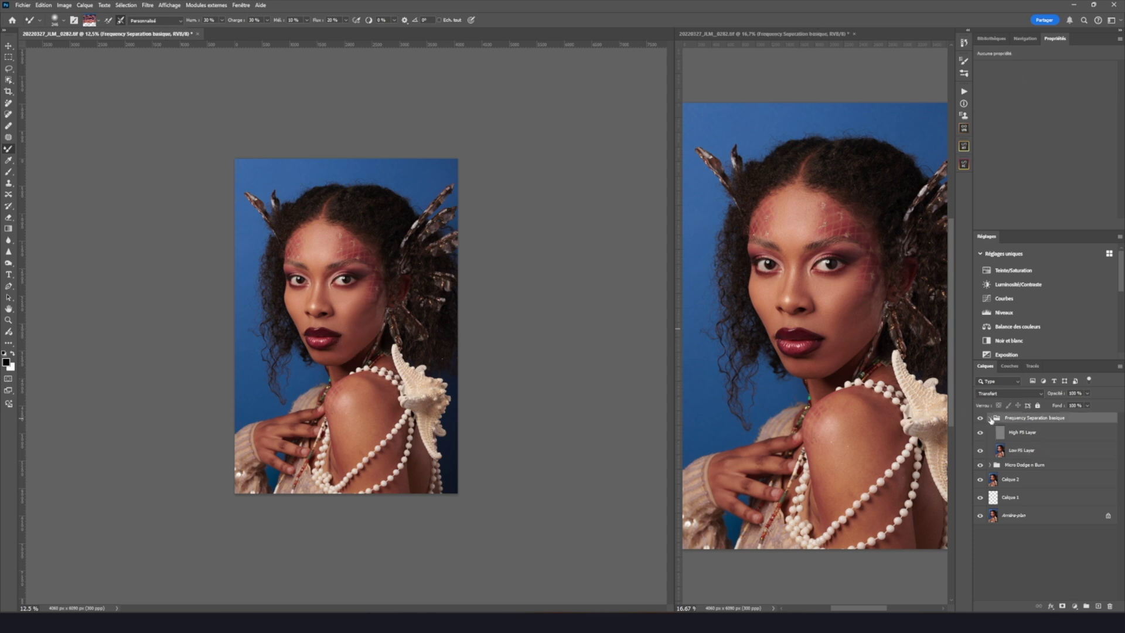
left_click(990, 418)
left_click(981, 420)
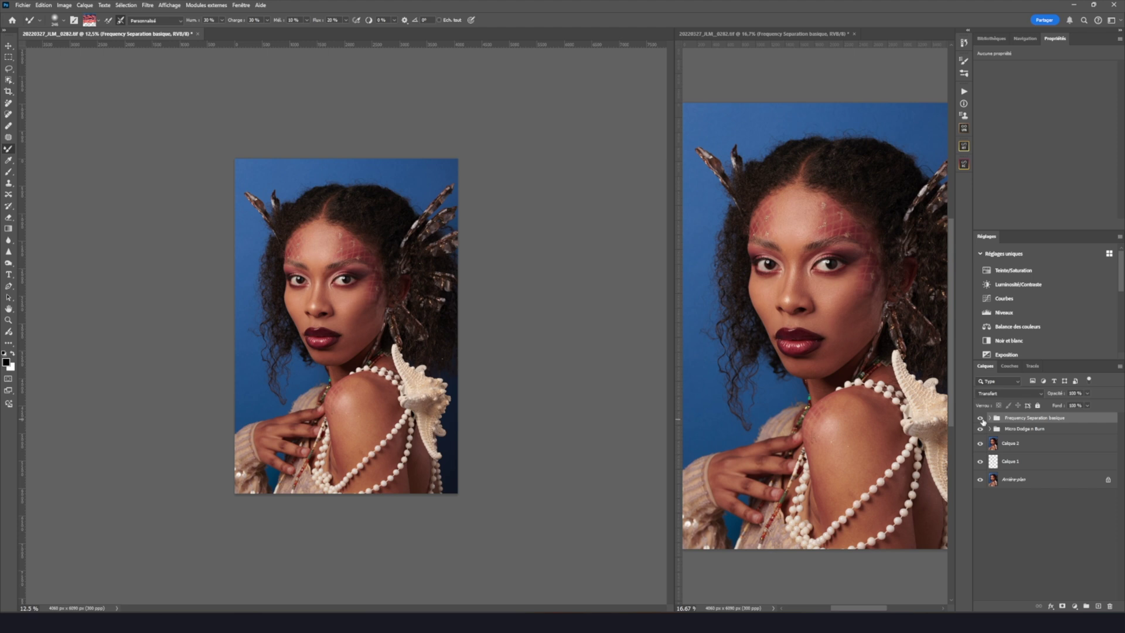
left_click(981, 463)
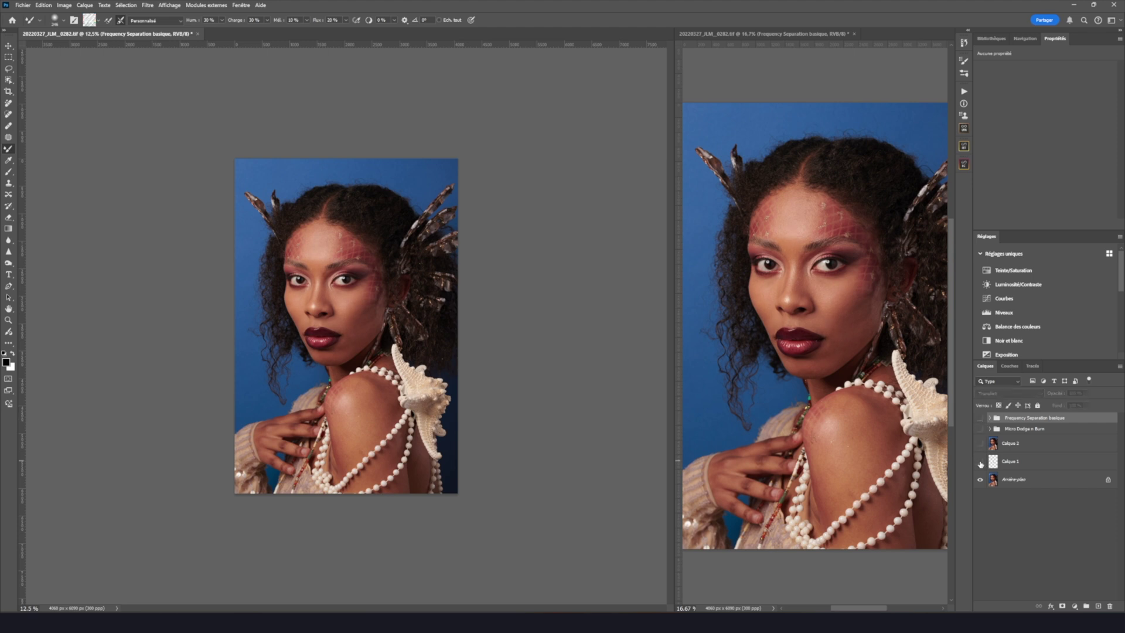
left_click(979, 420)
Run the Global Dodge And Burn action and activate the Brush on the Dodge layer's mask
left_click(962, 92)
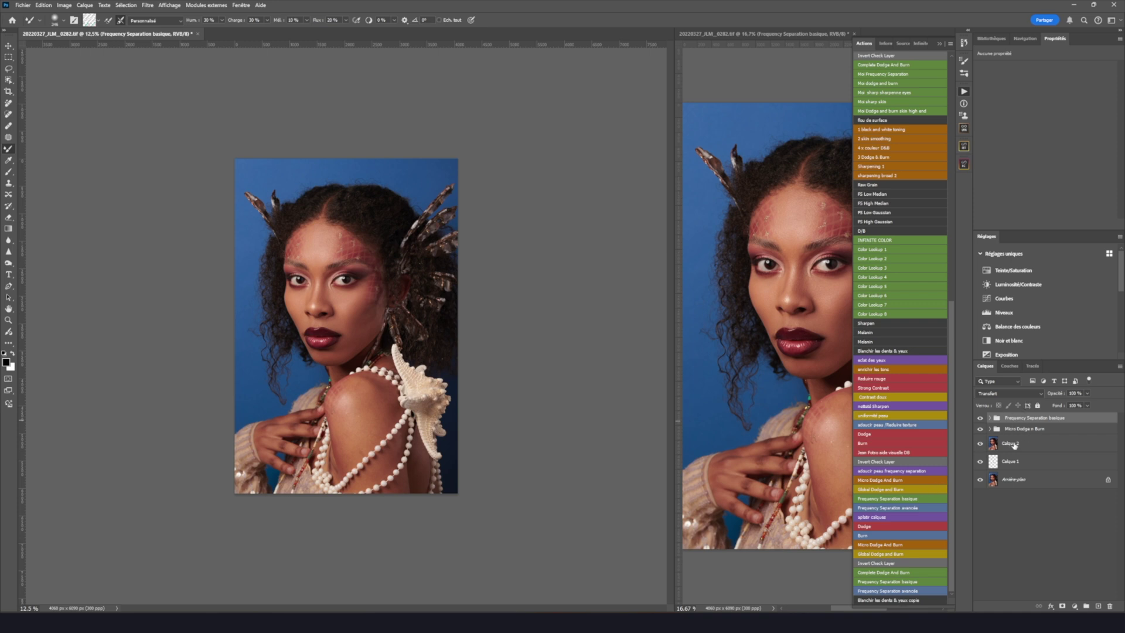
left_click(887, 490)
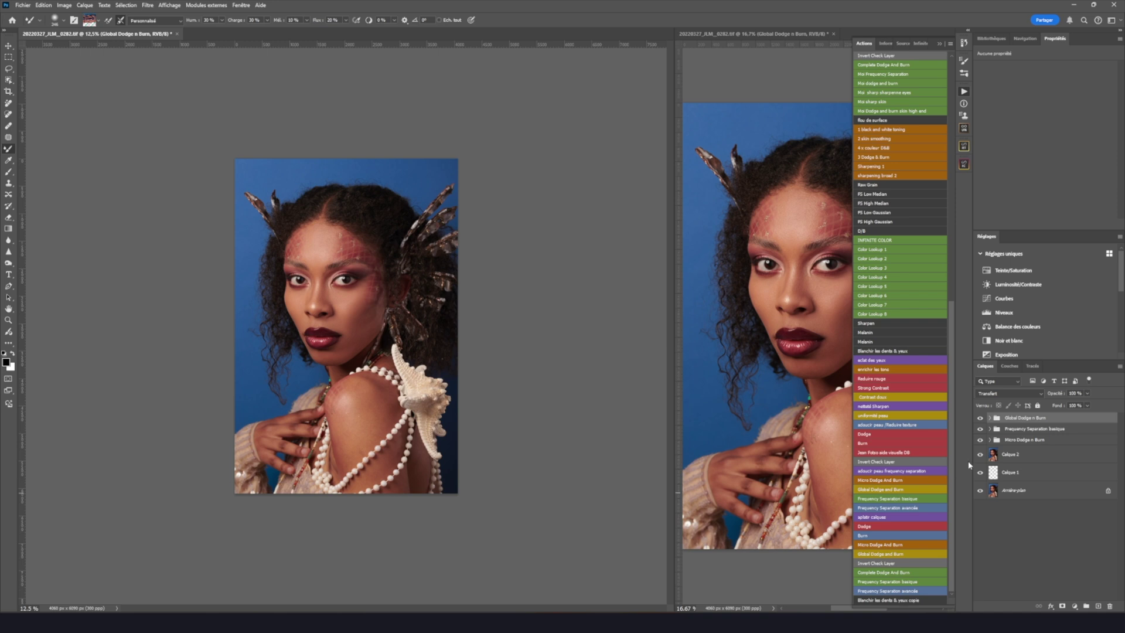
left_click(989, 418)
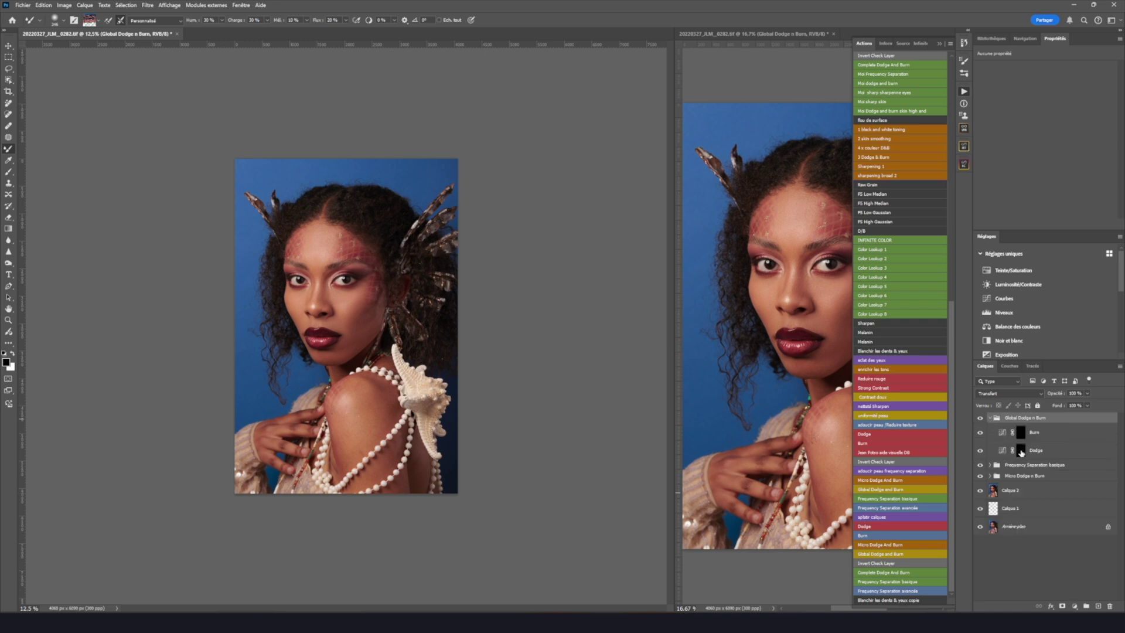
left_click(1020, 450)
left_click(9, 172)
Paint soft highlights on the nose bridge and the centre of the forehead through the Dodge mask
scroll(331, 262, "up", 3)
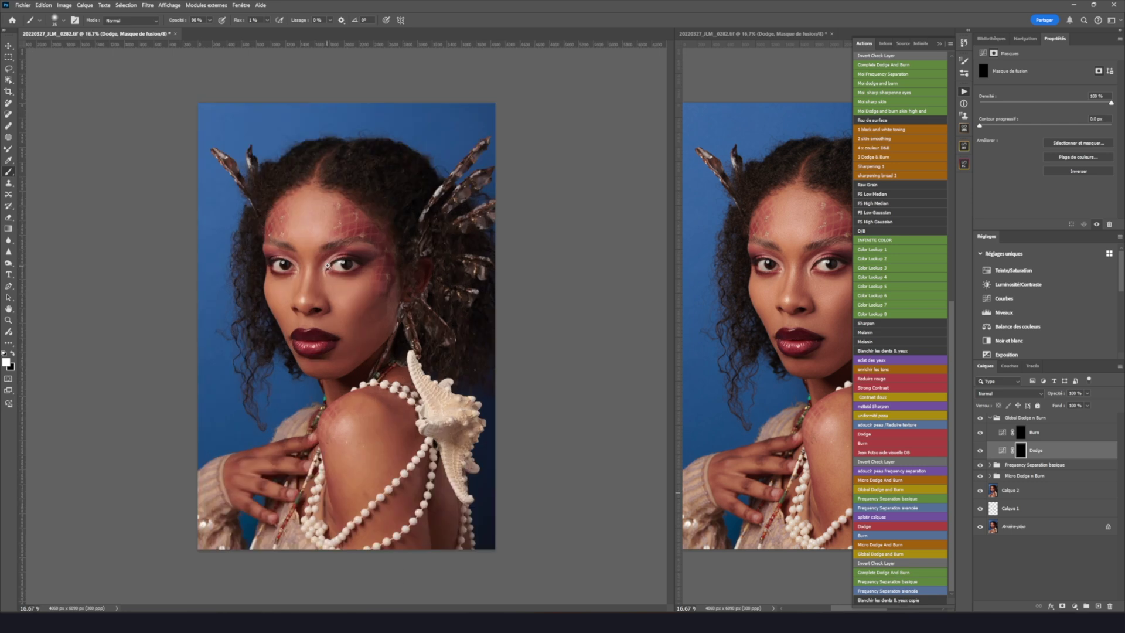
scroll(357, 286, "down", 1)
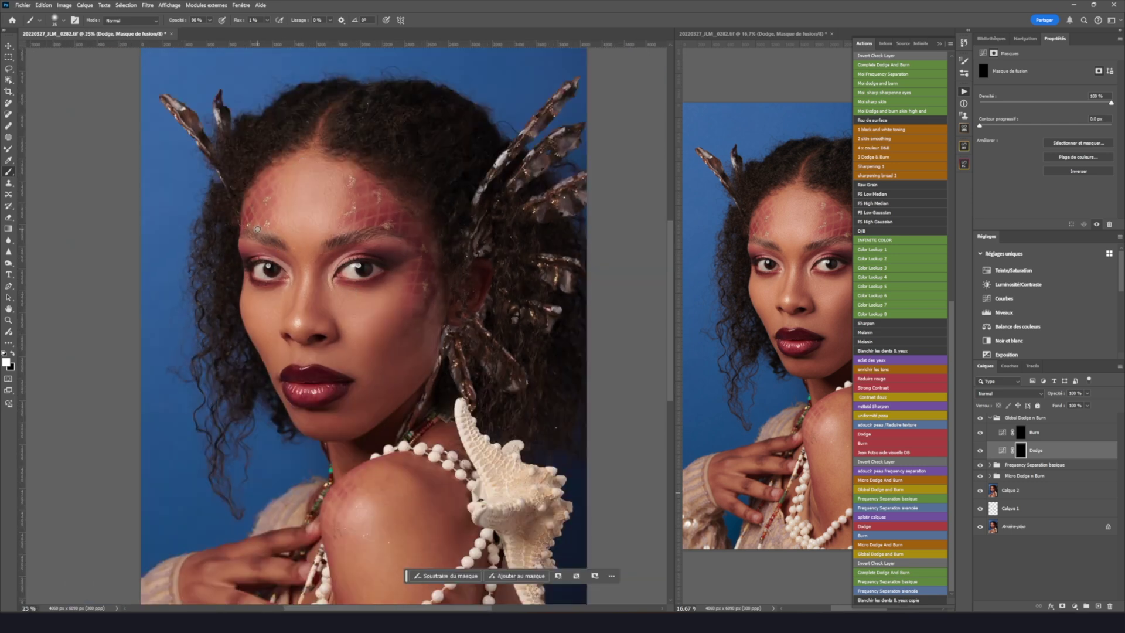
mouse_move(311, 228)
left_mouse_down()
mouse_move(322, 228)
mouse_move(311, 258)
left_mouse_up()
left_click_drag(302, 252, 304, 273)
mouse_move(321, 207)
left_mouse_down()
mouse_move(305, 185)
mouse_move(295, 218)
mouse_move(305, 209)
mouse_move(322, 226)
mouse_move(322, 205)
mouse_move(291, 202)
mouse_move(296, 172)
mouse_move(316, 197)
mouse_move(296, 221)
left_mouse_up()
Set the brush opacity to 100% and dodge the nose, central face line and jaw area
left_click(210, 20)
left_click_drag(314, 248, 306, 286)
mouse_move(321, 385)
left_mouse_down()
mouse_move(293, 376)
mouse_move(310, 371)
mouse_move(297, 382)
mouse_move(327, 385)
mouse_move(297, 383)
mouse_move(320, 386)
mouse_move(302, 375)
mouse_move(334, 387)
mouse_move(303, 377)
mouse_move(327, 387)
mouse_move(301, 390)
mouse_move(315, 387)
mouse_move(303, 378)
mouse_move(321, 389)
mouse_move(310, 390)
mouse_move(296, 327)
mouse_move(316, 246)
mouse_move(309, 260)
mouse_move(313, 200)
mouse_move(302, 178)
mouse_move(322, 194)
left_mouse_up()
left_click_drag(425, 346, 424, 395)
mouse_move(435, 329)
left_mouse_down()
mouse_move(411, 394)
mouse_move(346, 436)
mouse_move(345, 421)
mouse_move(324, 425)
mouse_move(326, 436)
mouse_move(324, 424)
mouse_move(351, 428)
mouse_move(300, 415)
mouse_move(303, 384)
left_mouse_up()
Burn around the nose bridge on the Burn layer's mask and set the brush opacity to 99%
left_click(1022, 434)
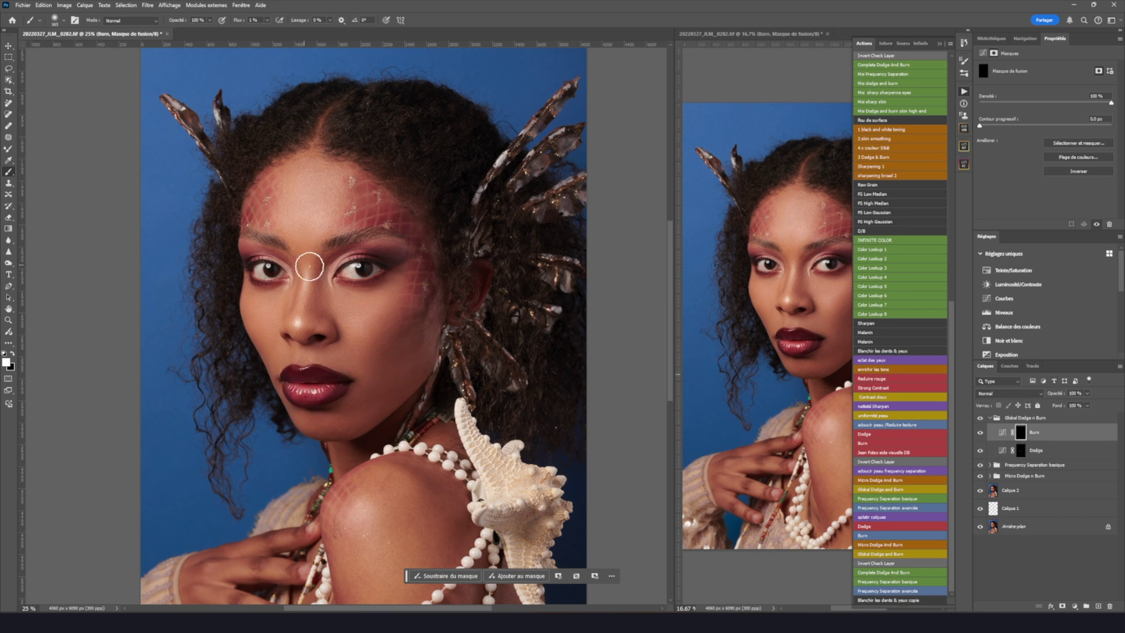
mouse_move(322, 287)
left_mouse_down()
mouse_move(325, 252)
mouse_move(405, 239)
mouse_move(288, 247)
mouse_move(247, 232)
mouse_move(326, 283)
mouse_move(327, 262)
mouse_move(317, 296)
mouse_move(288, 292)
mouse_move(294, 264)
left_mouse_up()
key("9")
key("9")
Enlarge the brush and burn along the jawline, the forehead and around the eye
key("bracketright")
key("bracketright")
key("bracketright")
key("bracketright")
mouse_move(376, 415)
left_mouse_down()
mouse_move(388, 415)
mouse_move(366, 438)
mouse_move(332, 431)
mouse_move(316, 444)
mouse_move(372, 419)
mouse_move(379, 384)
mouse_move(396, 371)
mouse_move(381, 318)
mouse_move(363, 331)
mouse_move(379, 304)
mouse_move(369, 339)
mouse_move(383, 385)
mouse_move(414, 371)
mouse_move(399, 382)
mouse_move(389, 342)
mouse_move(452, 332)
left_mouse_up()
left_click_drag(308, 191, 319, 192)
left_click_drag(349, 276, 346, 279)
Dodge both eyes, the nose and cheek area and the lips on the Dodge layer's mask
left_click(1020, 452)
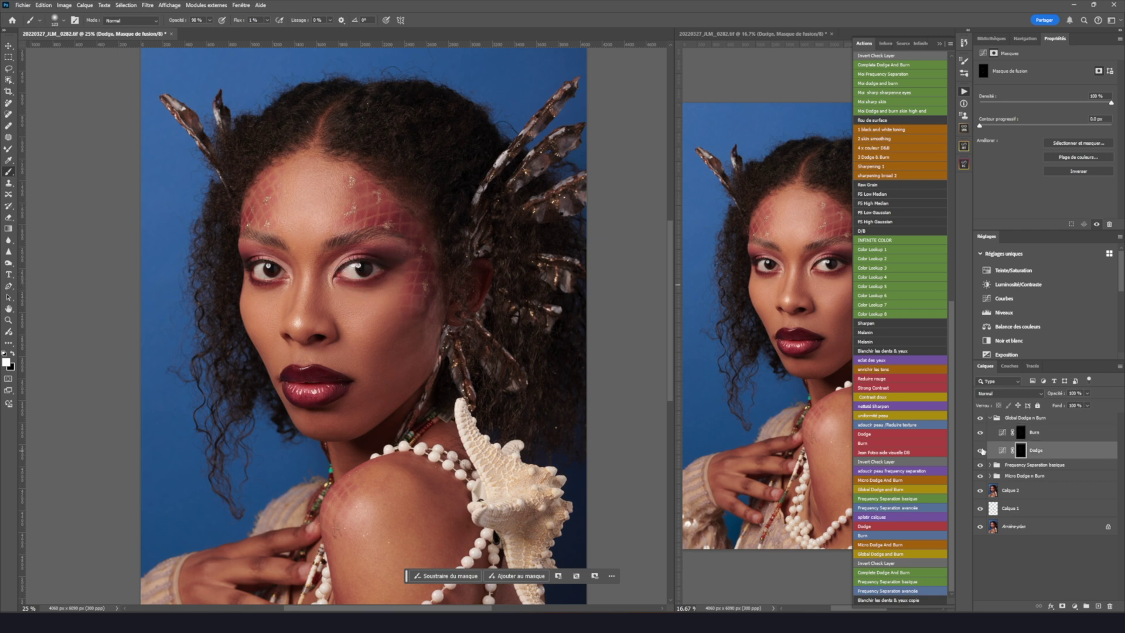
mouse_move(347, 274)
left_mouse_down()
mouse_move(367, 270)
mouse_move(354, 270)
left_mouse_up()
mouse_move(257, 269)
left_mouse_down()
mouse_move(267, 268)
mouse_move(259, 274)
left_mouse_up()
mouse_move(301, 317)
left_mouse_down()
mouse_move(308, 252)
mouse_move(300, 326)
mouse_move(323, 338)
mouse_move(354, 308)
left_mouse_up()
mouse_move(289, 377)
left_mouse_down()
mouse_move(337, 381)
mouse_move(321, 390)
mouse_move(294, 379)
mouse_move(311, 393)
mouse_move(335, 390)
mouse_move(289, 384)
left_mouse_up()
Toggle the Global Dodge n Burn group's visibility to examine its effect on the portrait
left_click(981, 419)
left_click(981, 418)
left_click(980, 418)
left_click(981, 419)
left_click(980, 419)
left_click(980, 418)
Dodge broadly from the forehead to the jaw with a much larger brush, then collapse the Global Dodge n Burn group
key("bracketright")
key("bracketright")
key("bracketright")
key("bracketright")
key("bracketright")
key("bracketright")
key("bracketright")
mouse_move(321, 211)
left_mouse_down()
mouse_move(296, 319)
mouse_move(305, 389)
mouse_move(328, 377)
mouse_move(375, 384)
left_mouse_up()
key("x")
left_click(990, 419)
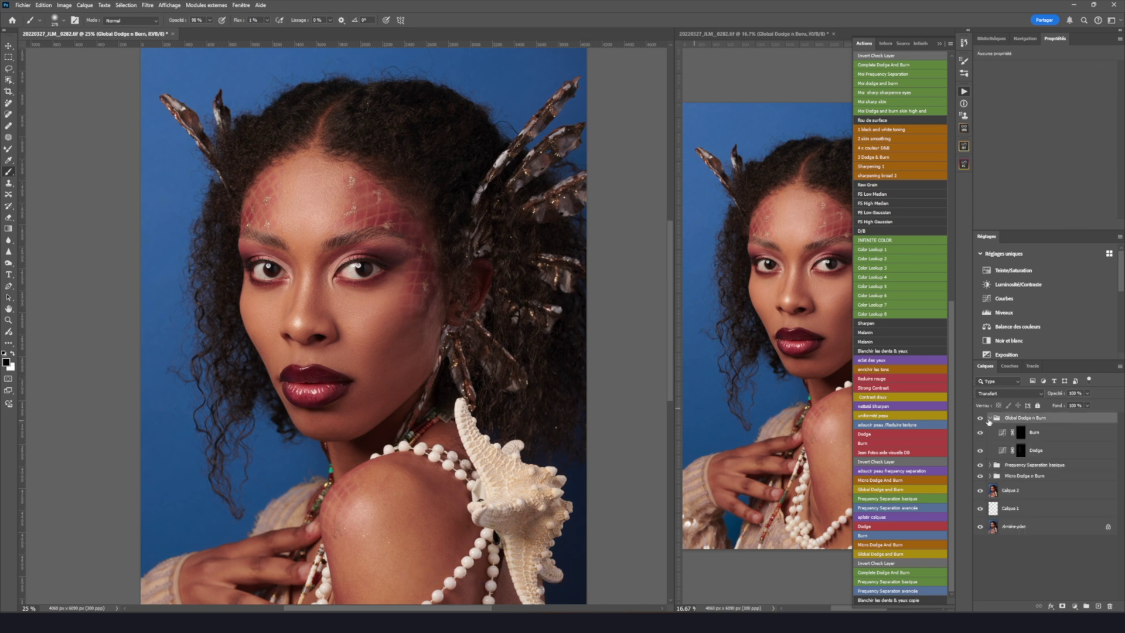
left_click(989, 418)
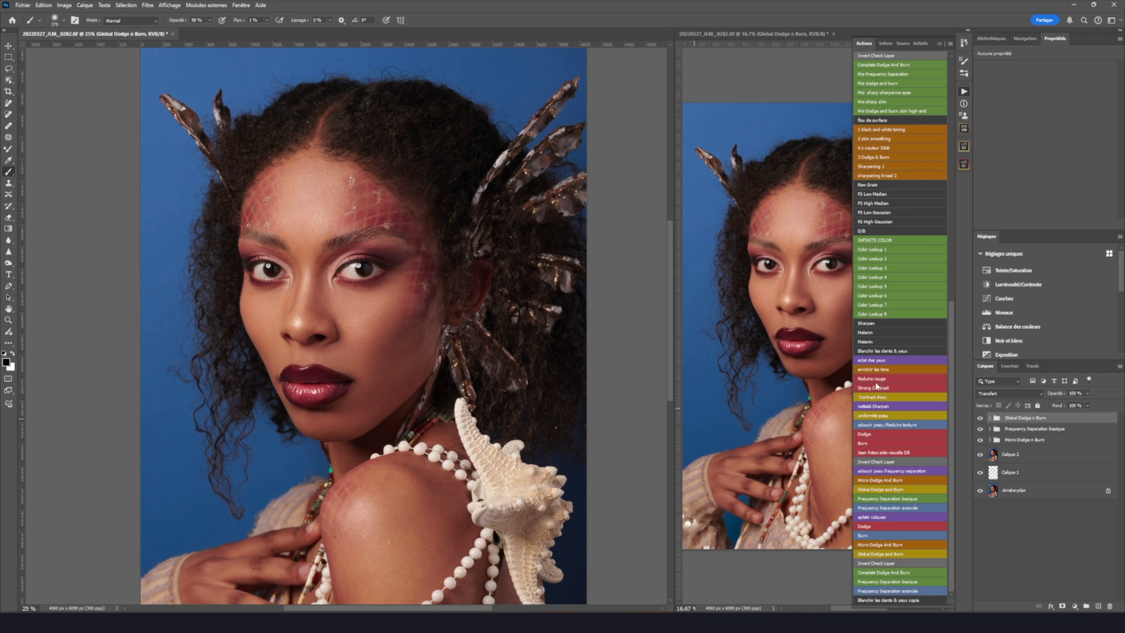
Run the Reduire rouge action, lower its layer opacity to 23%, and compare the portrait with and without it
left_click(878, 379)
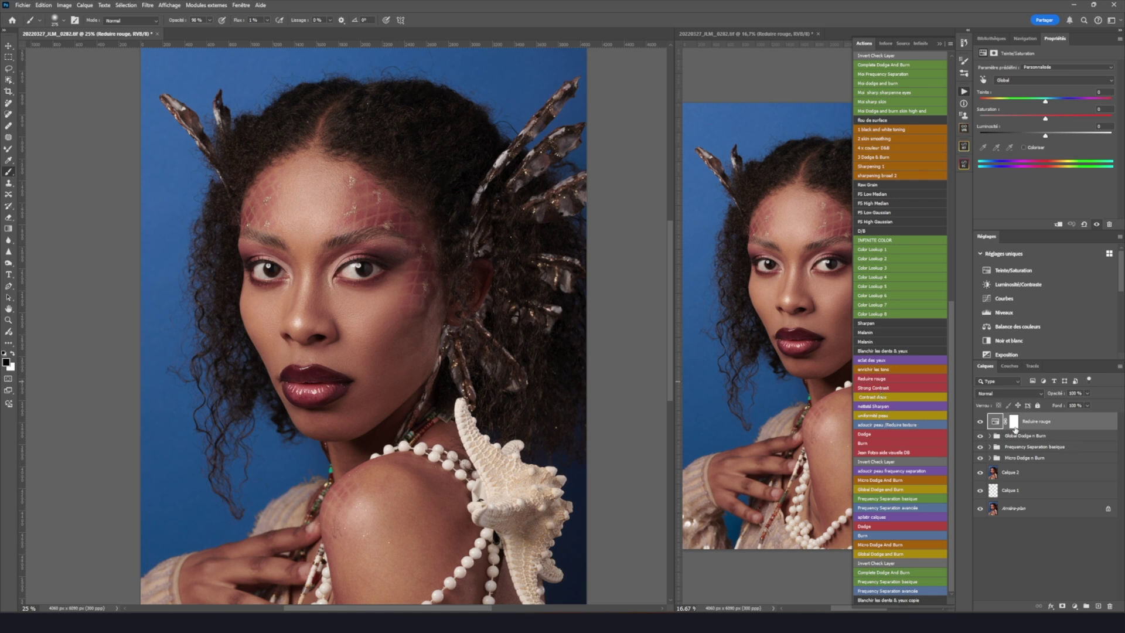
left_click(1086, 394)
left_click(981, 422)
left_click(981, 422)
left_click_drag(1087, 405, 1075, 409)
left_click(980, 422)
left_click(980, 423)
Run the eclat des yeux action and adjust the radius of its High Pass filter
left_click(875, 361)
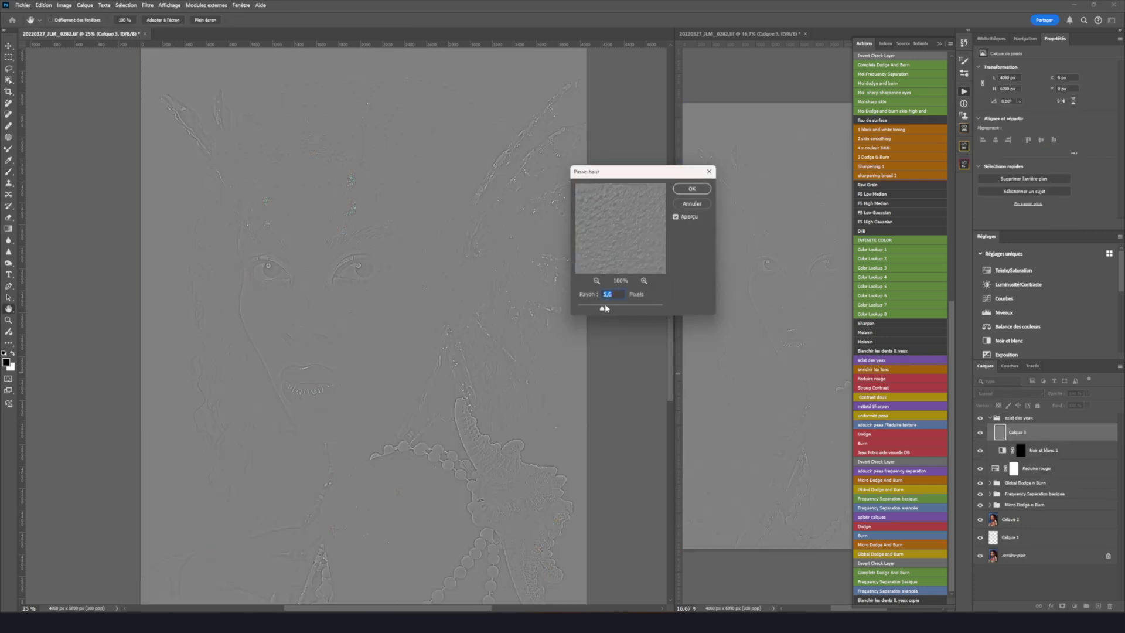
mouse_move(602, 310)
left_mouse_down()
mouse_move(663, 309)
mouse_move(578, 309)
mouse_move(603, 312)
left_mouse_up()
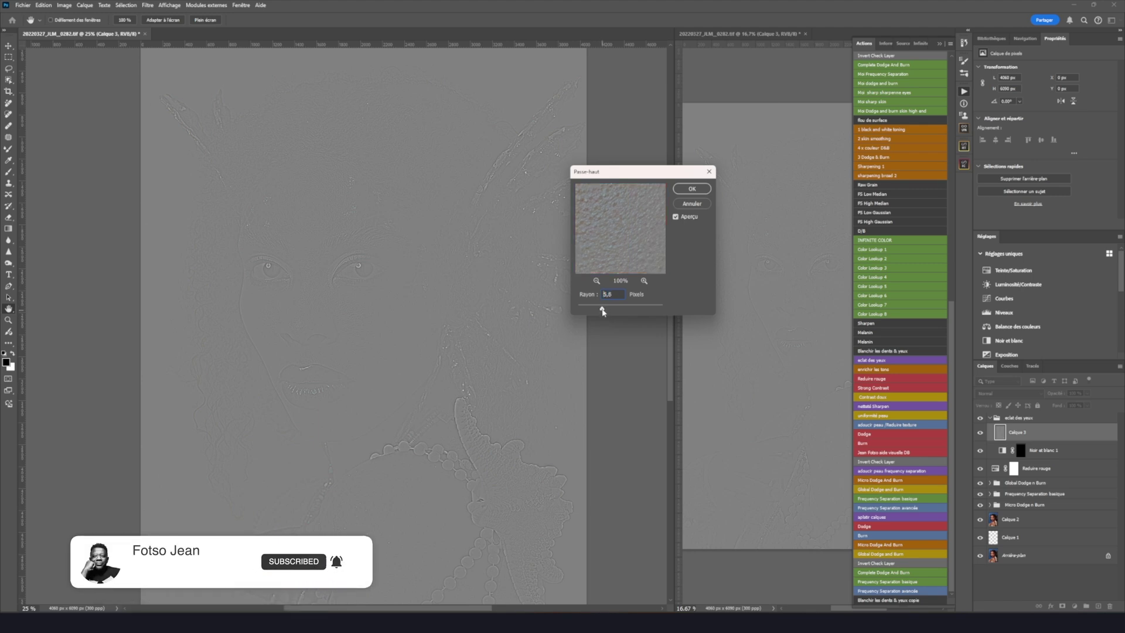
left_click(691, 190)
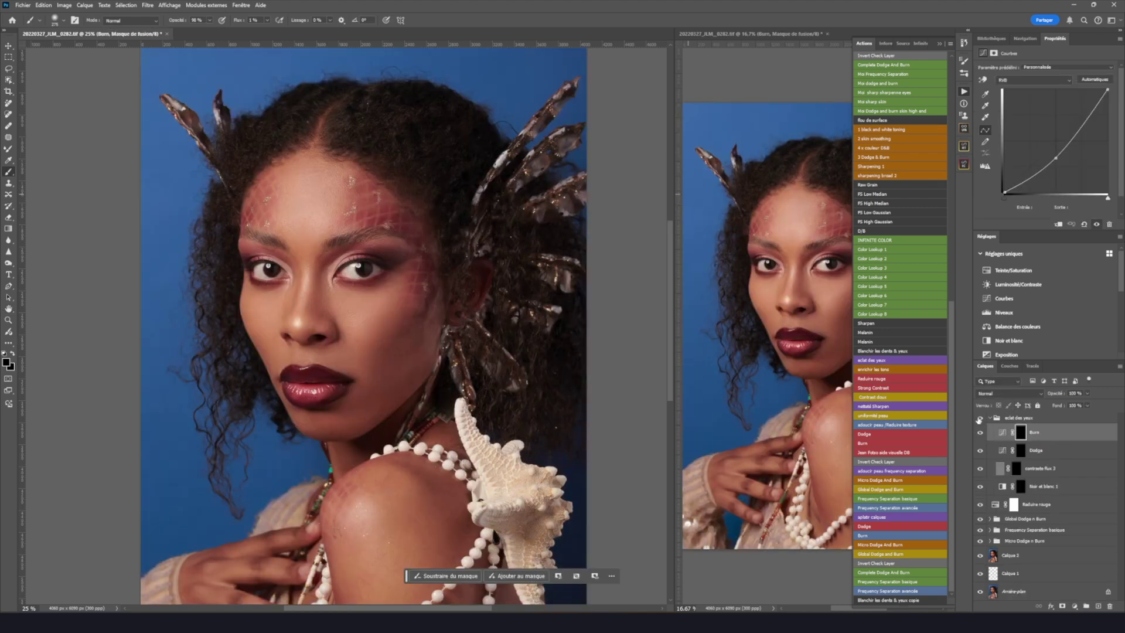
Set the brush to 100% opacity and 31% flow and paint near the inner eye on the Reduire rouge mask
left_click(996, 506)
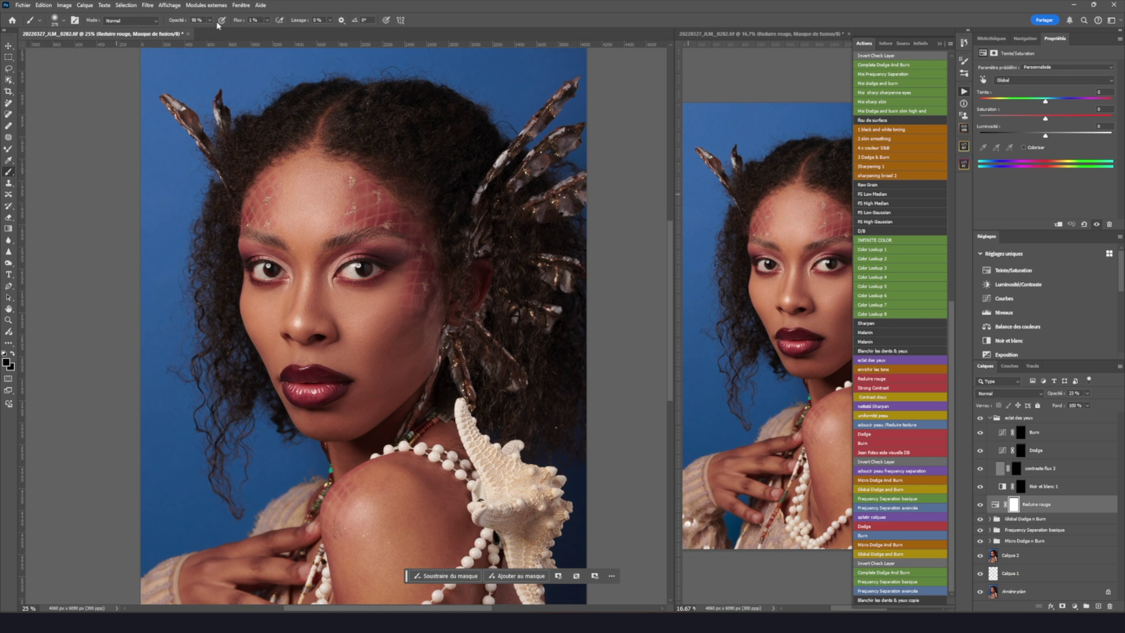
left_click(267, 21)
left_click(209, 22)
left_click_drag(210, 30, 280, 31)
left_click(268, 23)
left_click_drag(293, 253, 281, 262)
left_click(14, 354)
left_click(15, 354)
Check the Reduire rouge layer's effect and try raising its opacity to 100%, then undo the change
left_click(981, 507)
left_click(982, 510)
left_click(1014, 505)
left_click_drag(1086, 395, 1120, 403)
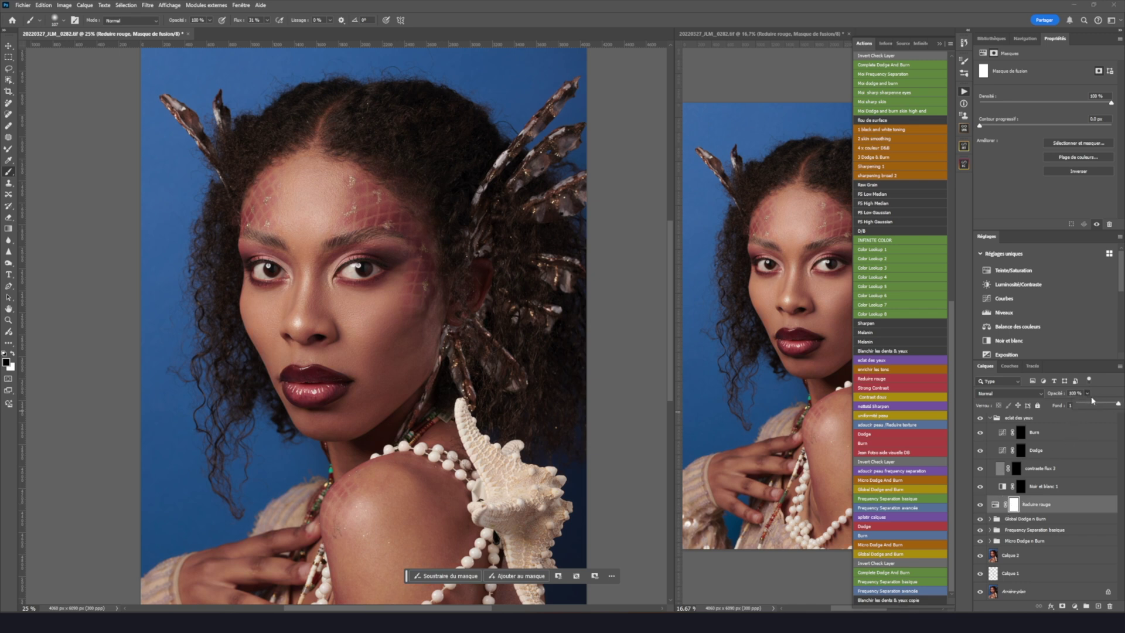
key("ctrl+z")
Paint white over both irises on the Noir et blanc 1 mask in the eclat des yeux group
left_click(1020, 492)
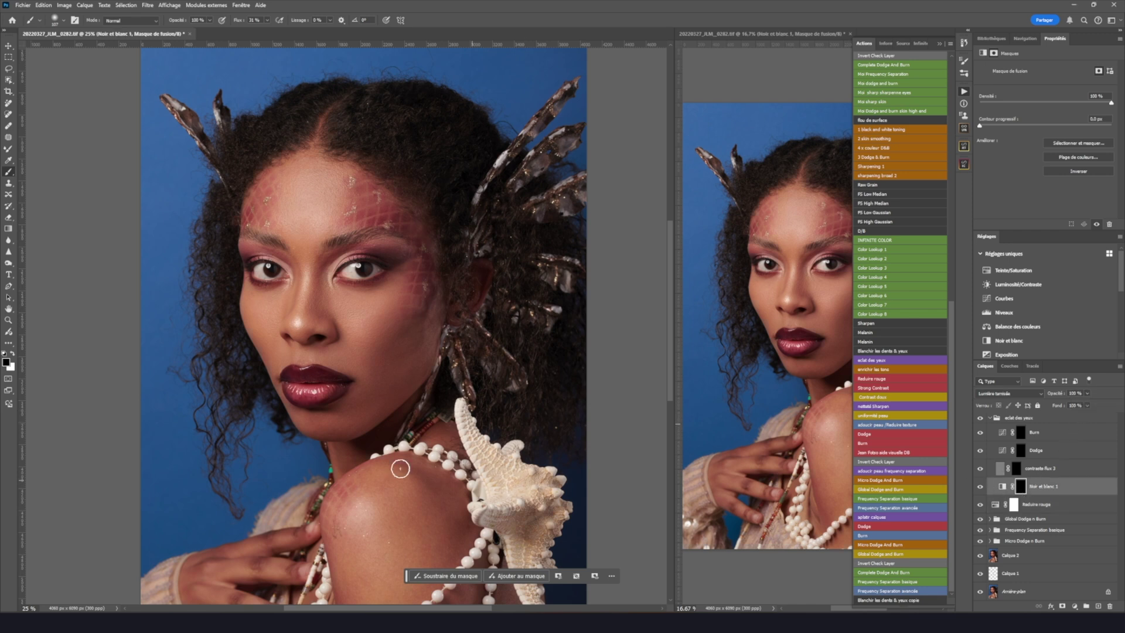
left_click(13, 353)
left_click_drag(364, 271, 358, 273)
left_click_drag(281, 280, 274, 268)
left_click_drag(376, 274, 363, 269)
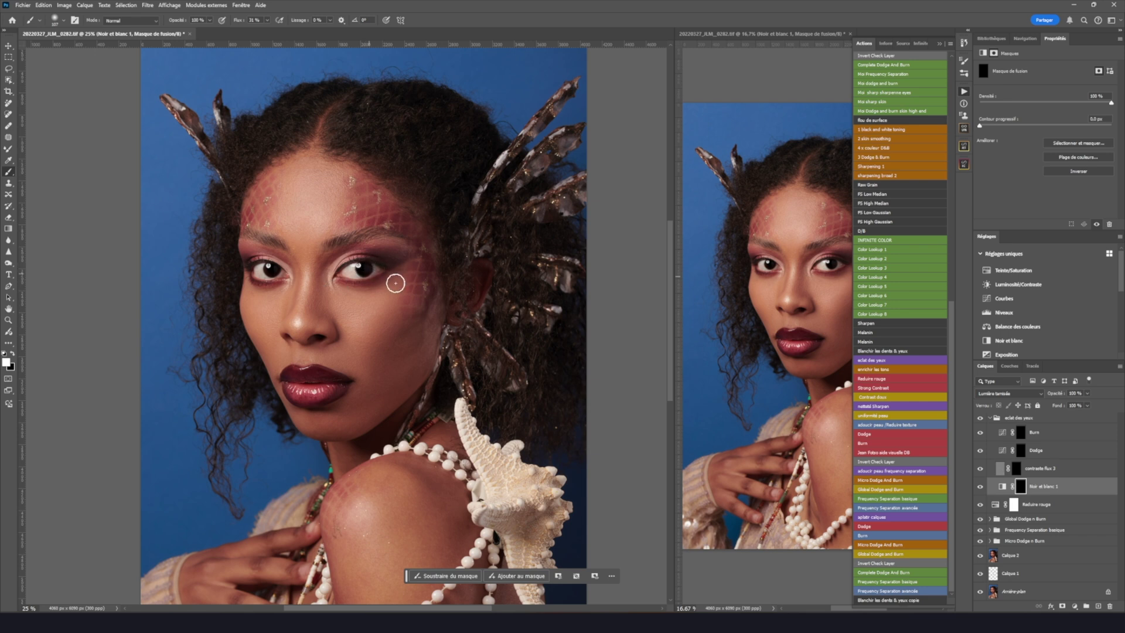
Raise the Yellows, Greens, Cyans and Blues of Noir et blanc 1, set Magentas to 300, and fine-tune Reds for the eyes
left_click(1003, 489)
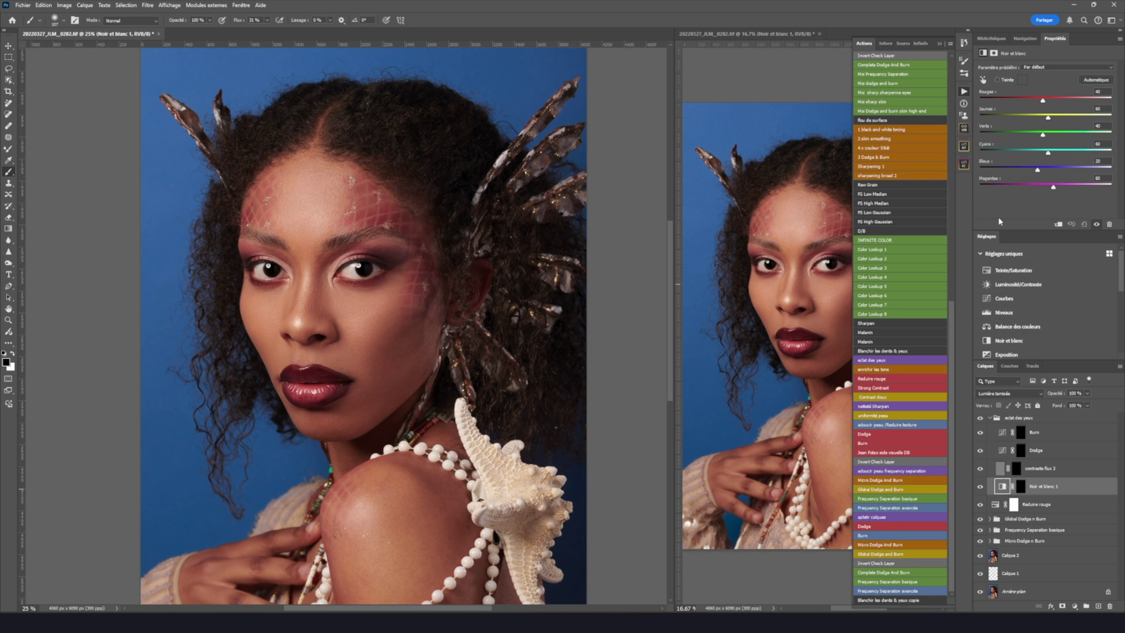
left_click_drag(1042, 101, 998, 102)
left_click_drag(1093, 97, 1105, 99)
left_click_drag(1109, 118, 1089, 131)
left_click_drag(1020, 154, 1022, 186)
mouse_move(1105, 100)
left_mouse_down()
mouse_move(995, 101)
mouse_move(1113, 100)
left_mouse_up()
scroll(367, 260, "up", 3)
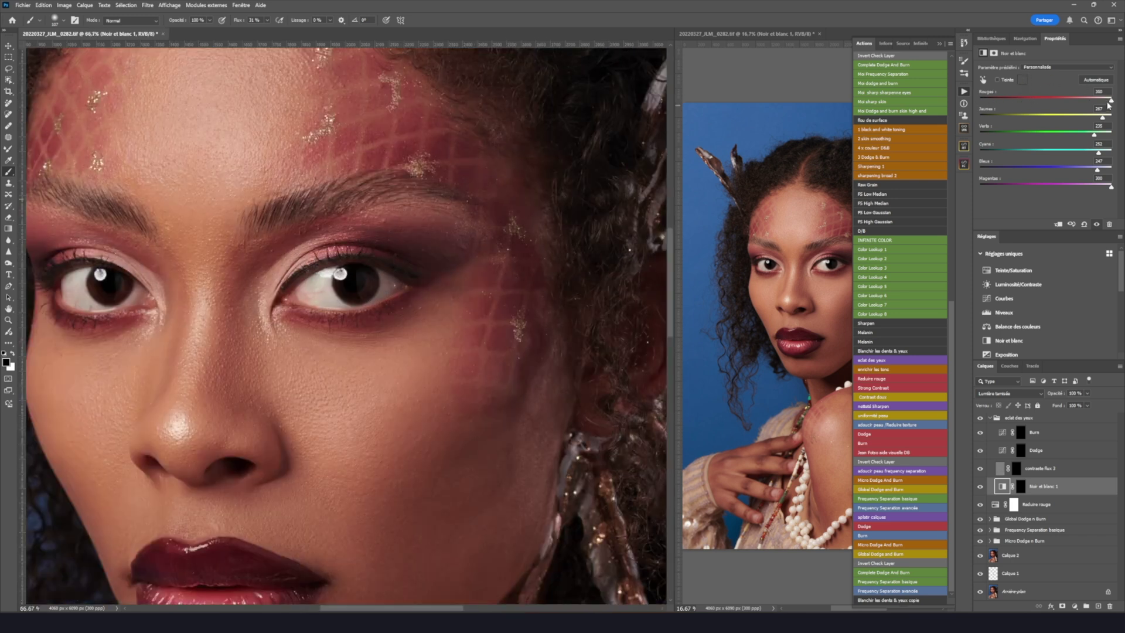
left_click_drag(1109, 101, 1073, 101)
mouse_move(352, 289)
left_mouse_down()
mouse_move(336, 287)
mouse_move(360, 298)
mouse_move(354, 278)
left_mouse_up()
key("ctrl+alt+shift+n")
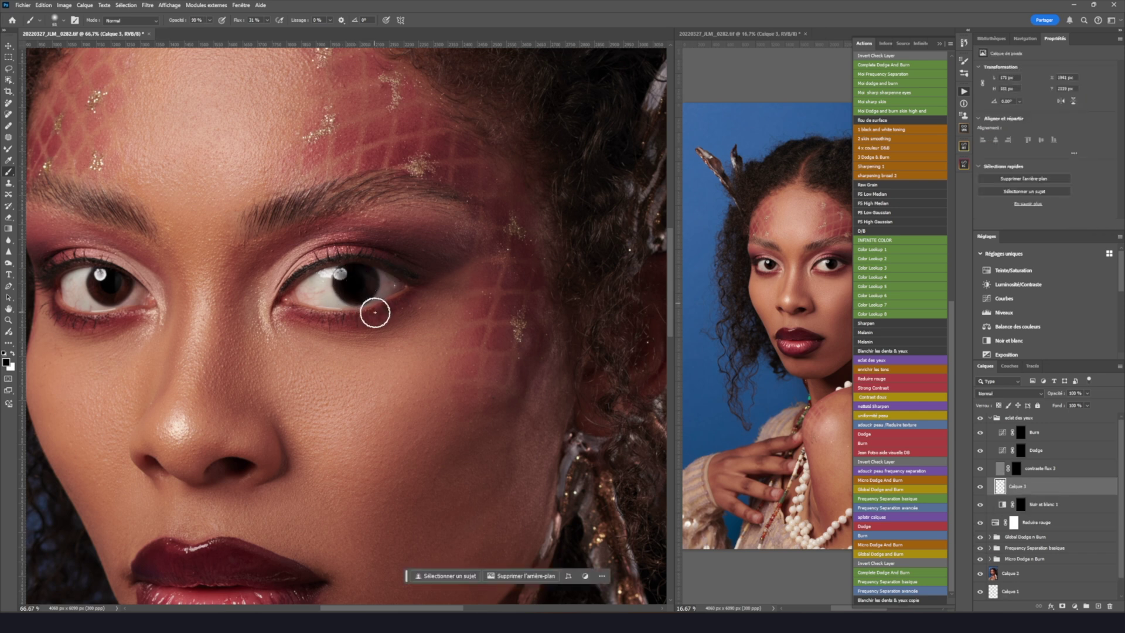
key("Delete")
Compare the eyes with and without the Noir et blanc 1 adjustment, both in close-up and in a wider view
left_click(1024, 490)
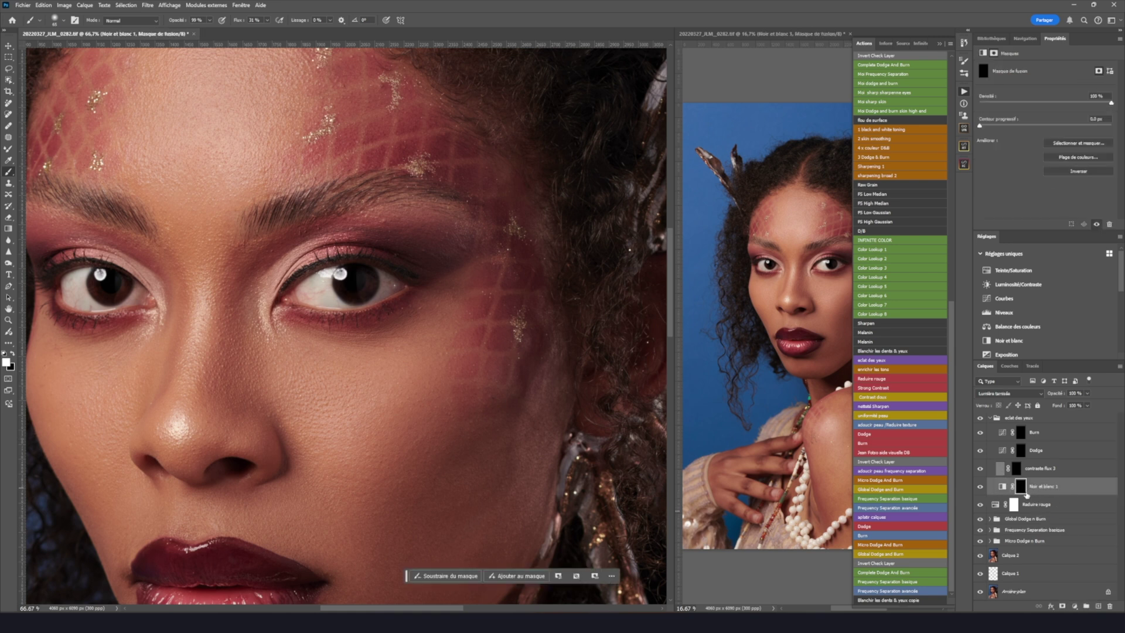
left_click(1003, 487)
left_click(1020, 486)
left_click(982, 489)
left_click(982, 491)
scroll(427, 367, "down", 2)
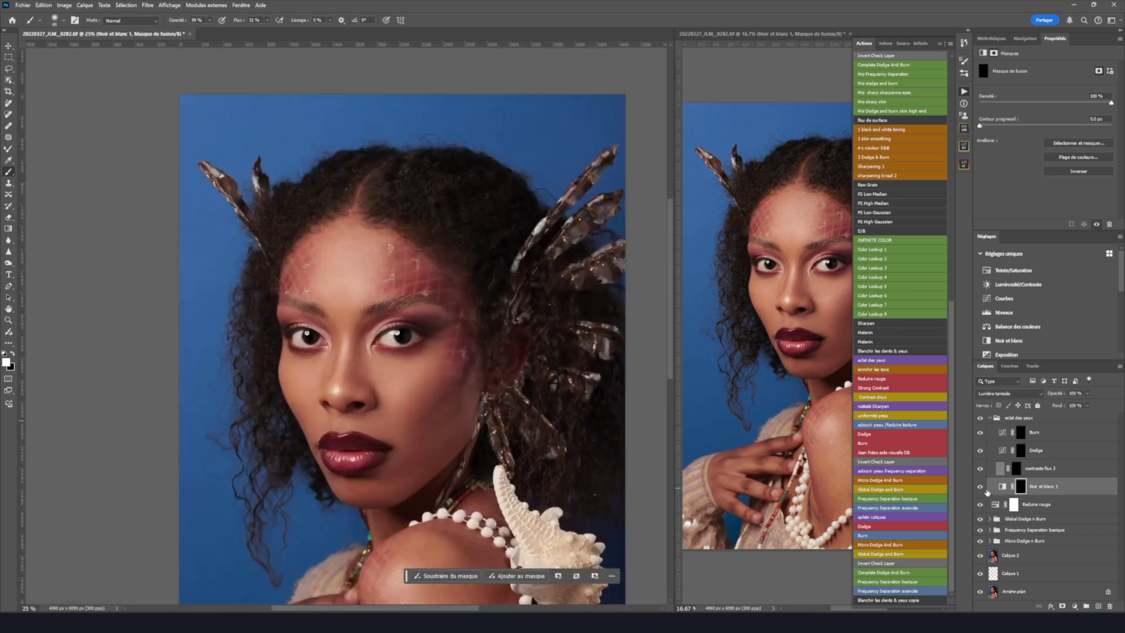
left_click(980, 487)
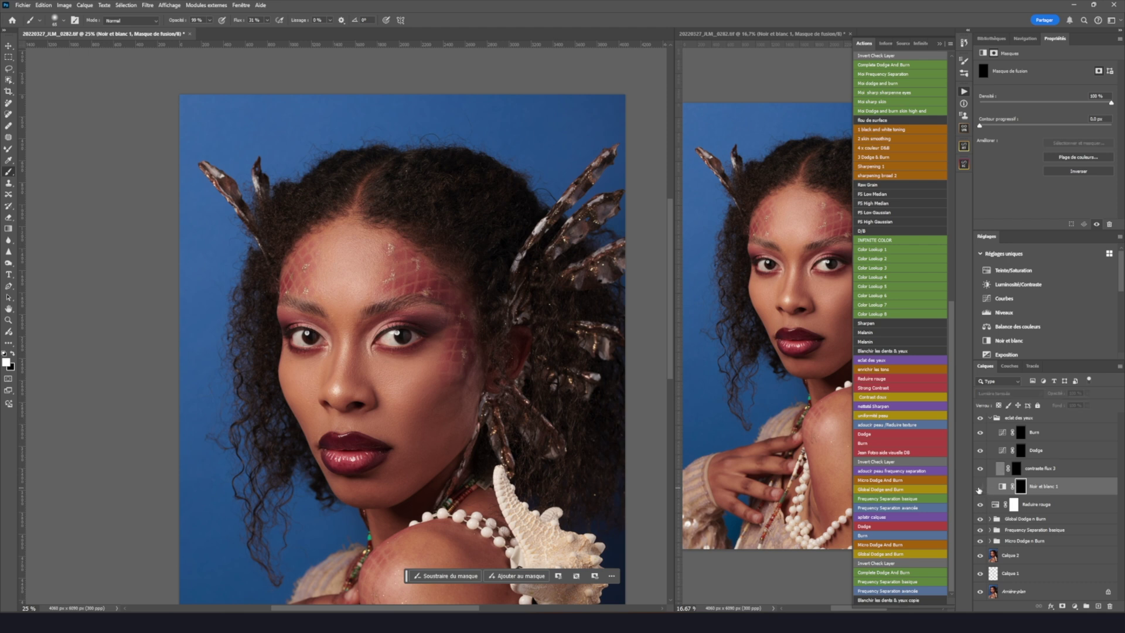
left_click(980, 486)
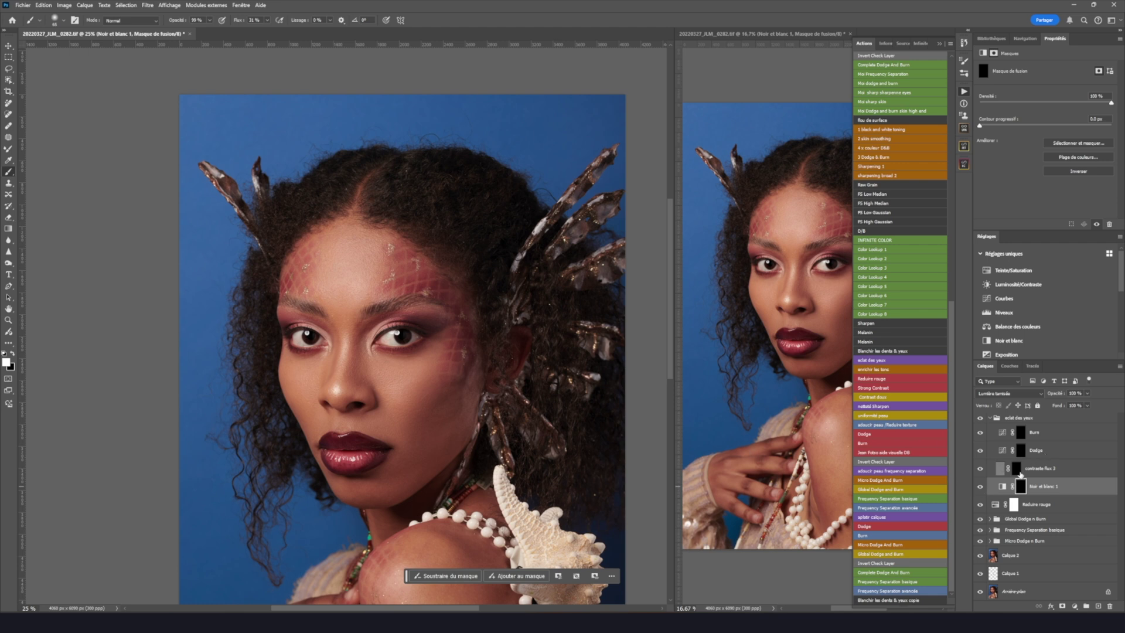
Set the brush flow to 19%, paint white over the eyes on the contraste flux 3 mask, and compare the result
left_click(1017, 468)
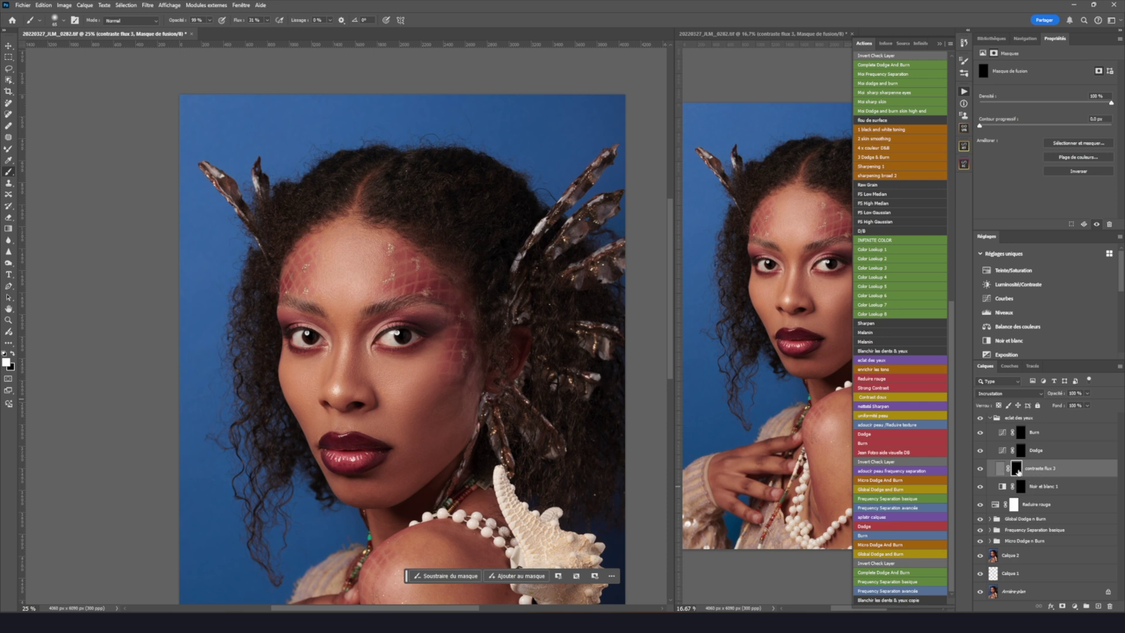
left_click(267, 21)
left_click_drag(268, 32, 265, 33)
scroll(400, 338, "up", 2)
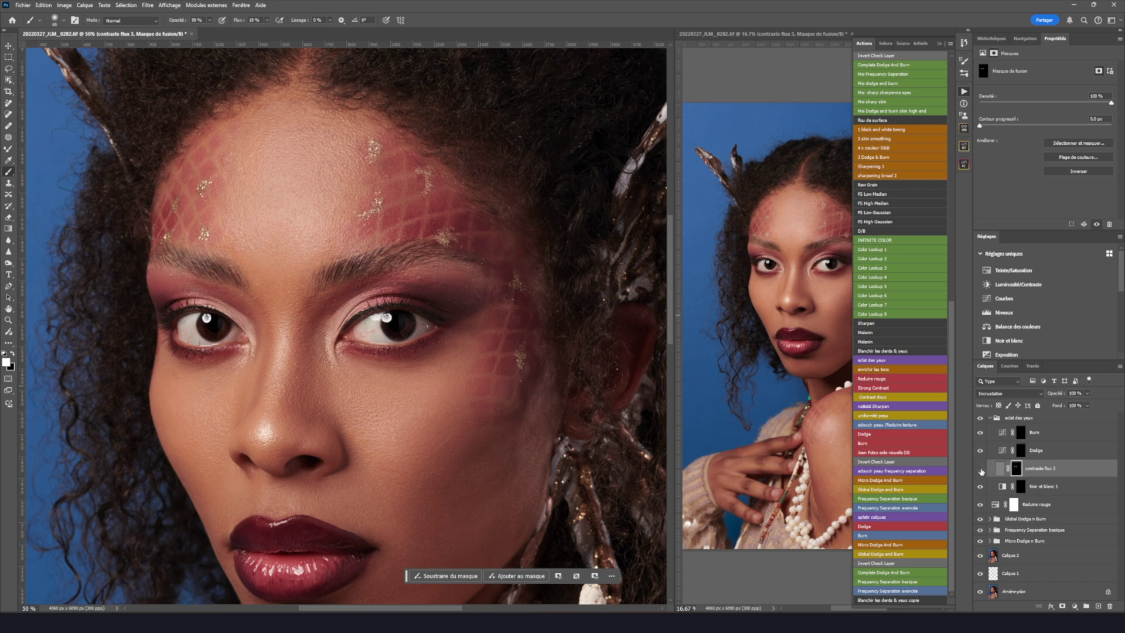
left_click(980, 470)
left_click(981, 468)
scroll(395, 422, "down", 4)
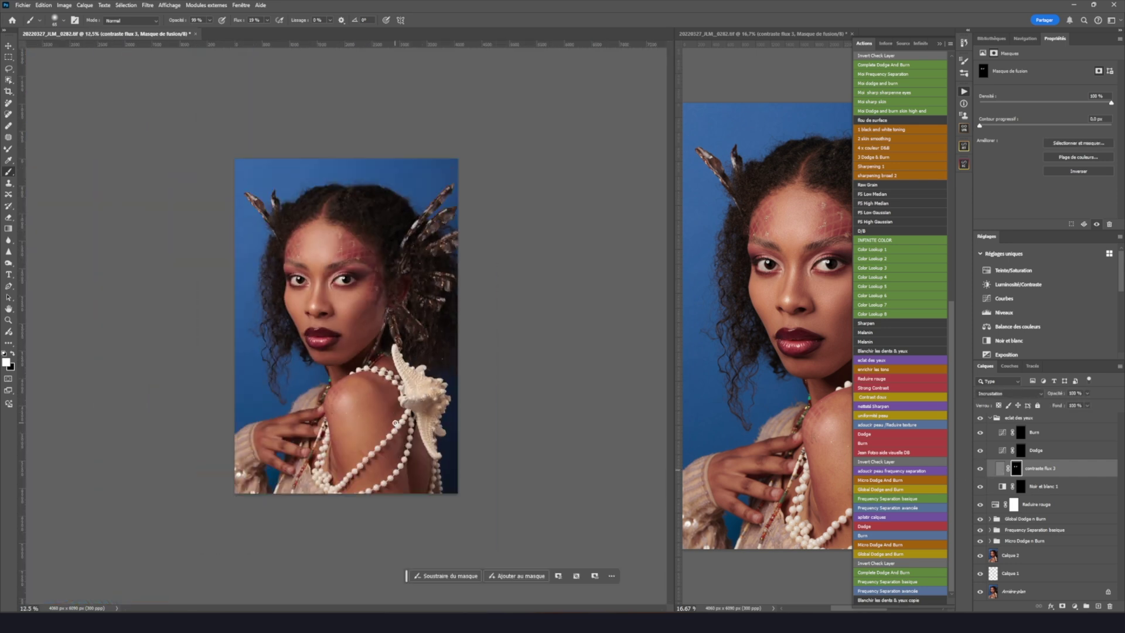
Set the brush flow to 10%, brighten the eyes on the Dodge mask of the eclat des yeux group, and compare the result
left_click(1020, 450)
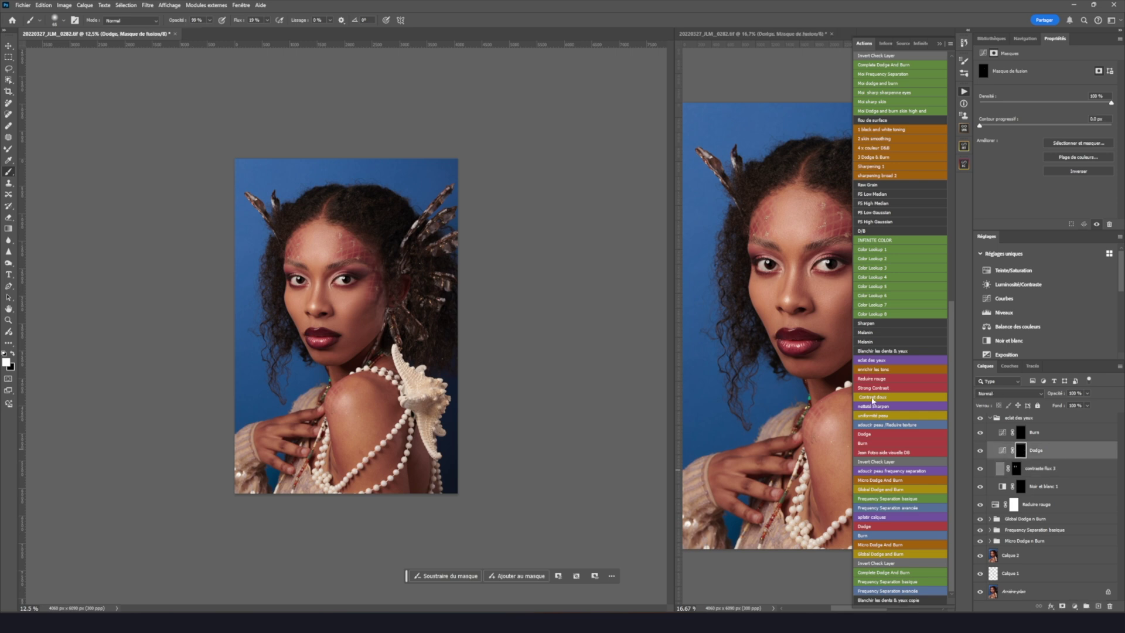
scroll(349, 279, "up", 3)
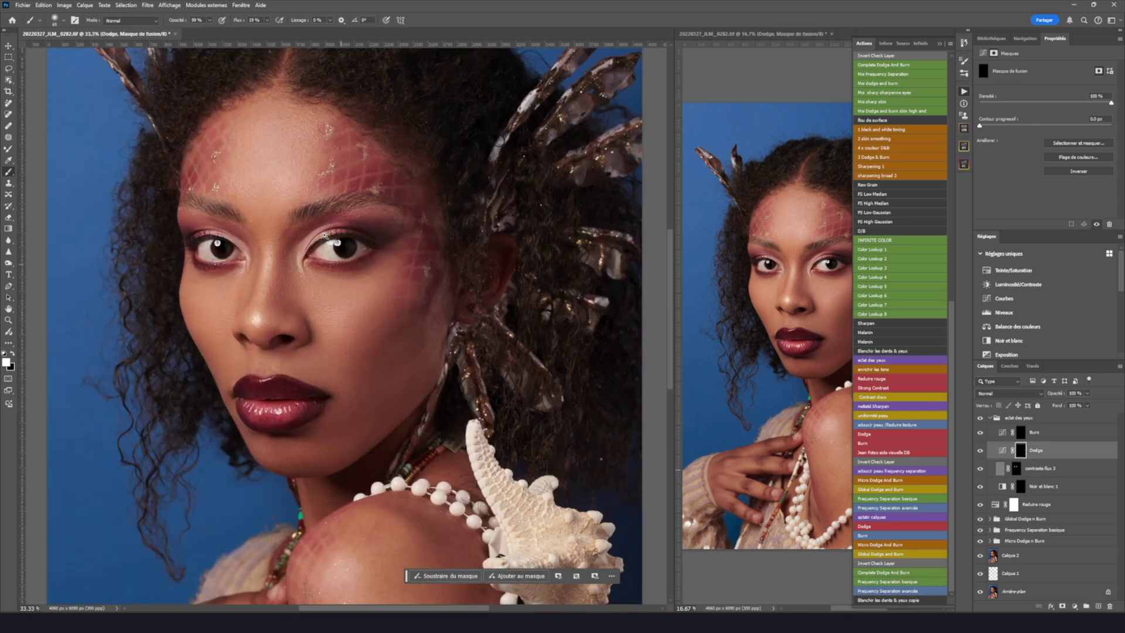
left_click(268, 22)
left_click(329, 248)
key("ctrl+minus")
key("ctrl+minus")
key("ctrl+minus")
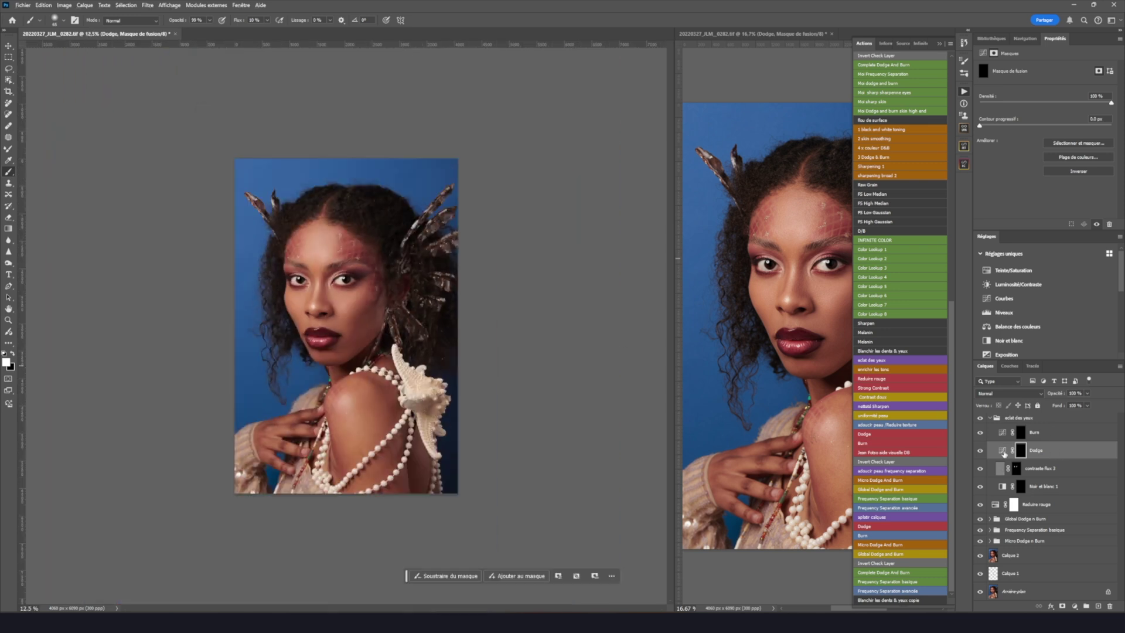
left_click(979, 451)
left_click(980, 450)
left_click(981, 451)
left_click(980, 451)
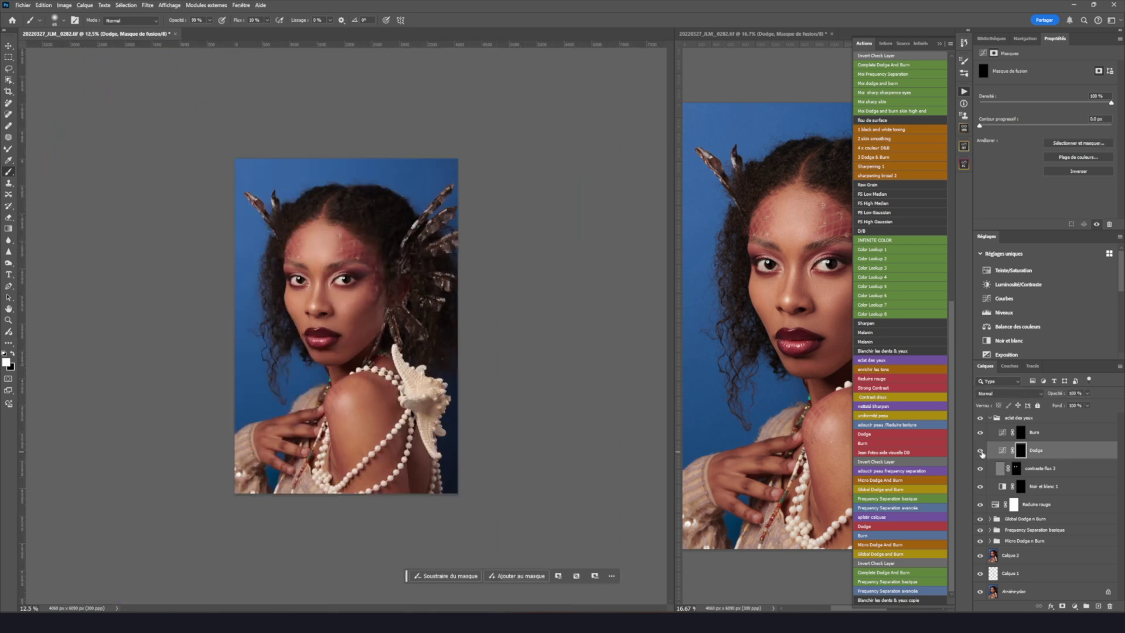
Collapse the eclat des yeux group and compare the portrait with and without it
left_click(989, 418)
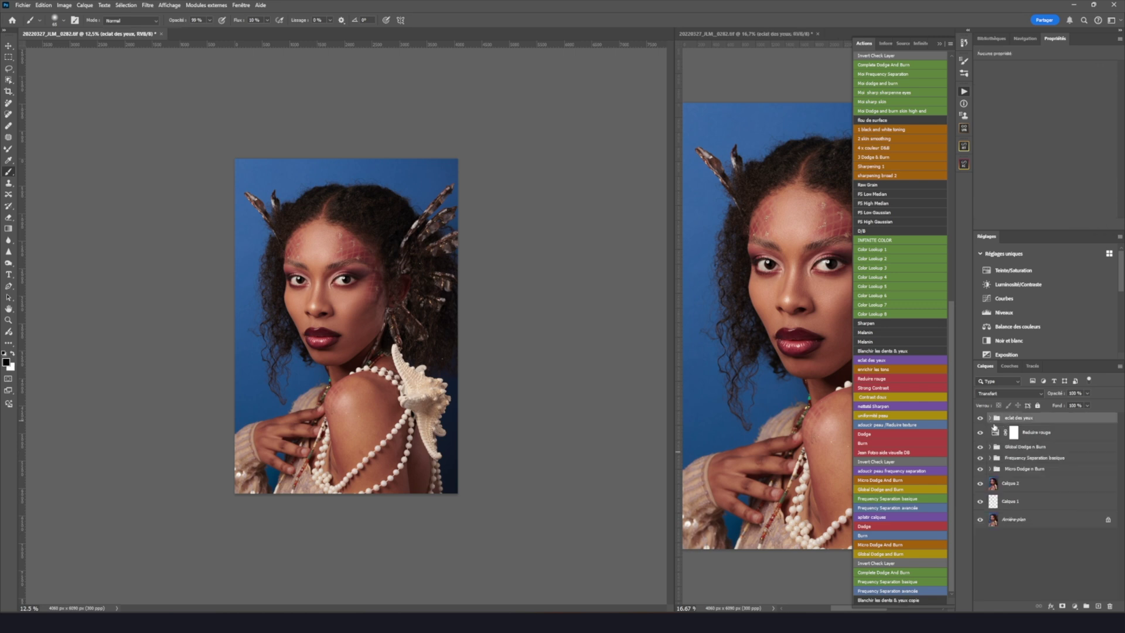
left_click(981, 419)
left_click(981, 419)
left_click(982, 421)
left_click(356, 292)
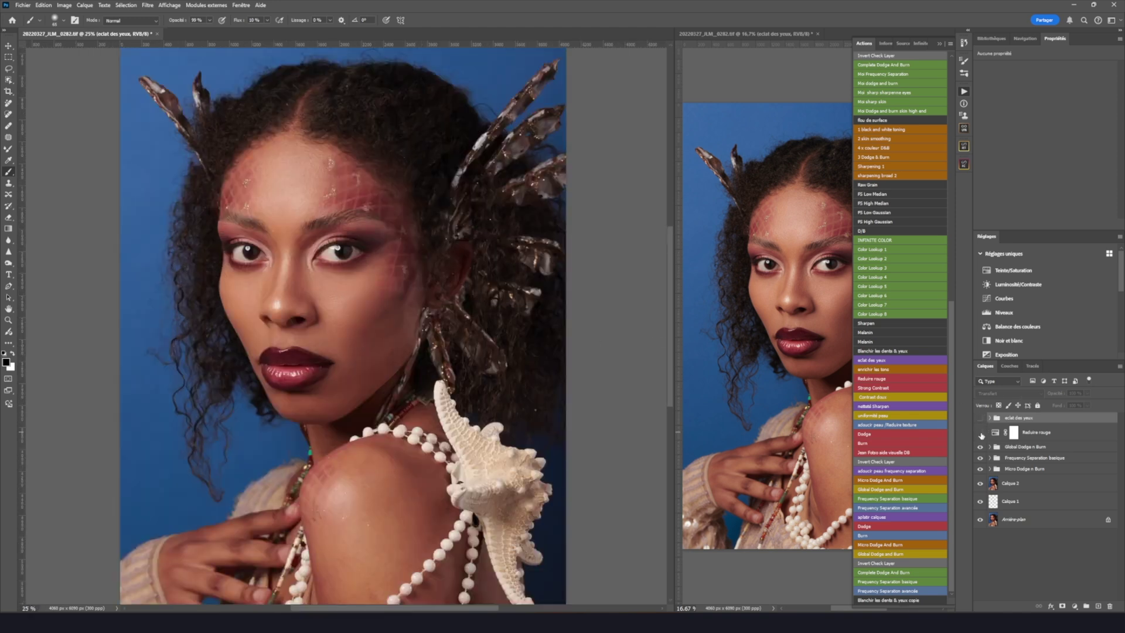
left_click(981, 421)
left_click(982, 422)
left_click(981, 421)
left_click(981, 420)
left_click(982, 420)
left_click(981, 420)
Lower the opacity of the eclat des yeux group to about 68% and check the whole portrait
left_click(1090, 394)
left_click_drag(1087, 404, 1075, 406)
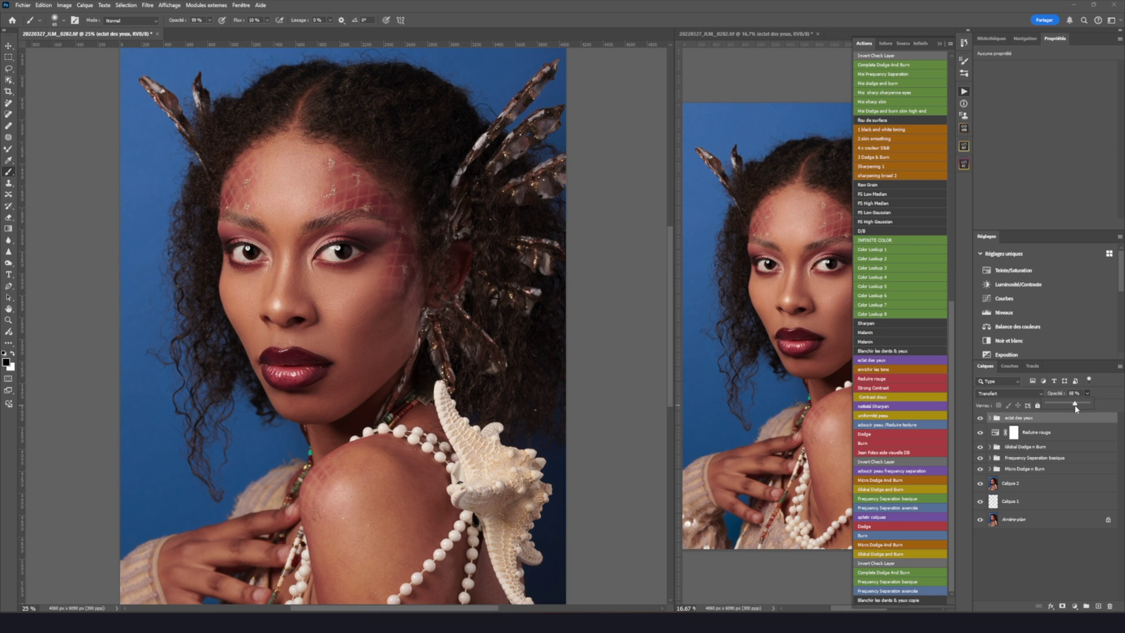
left_click(380, 363, "alt")
left_click(434, 407, "alt")
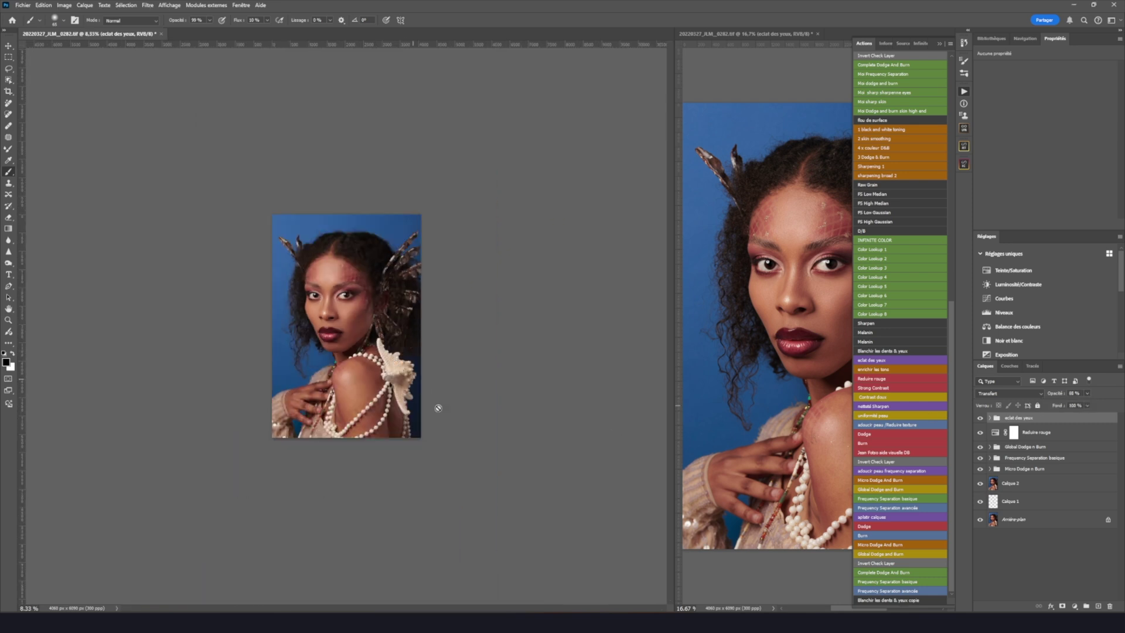
left_click(358, 328)
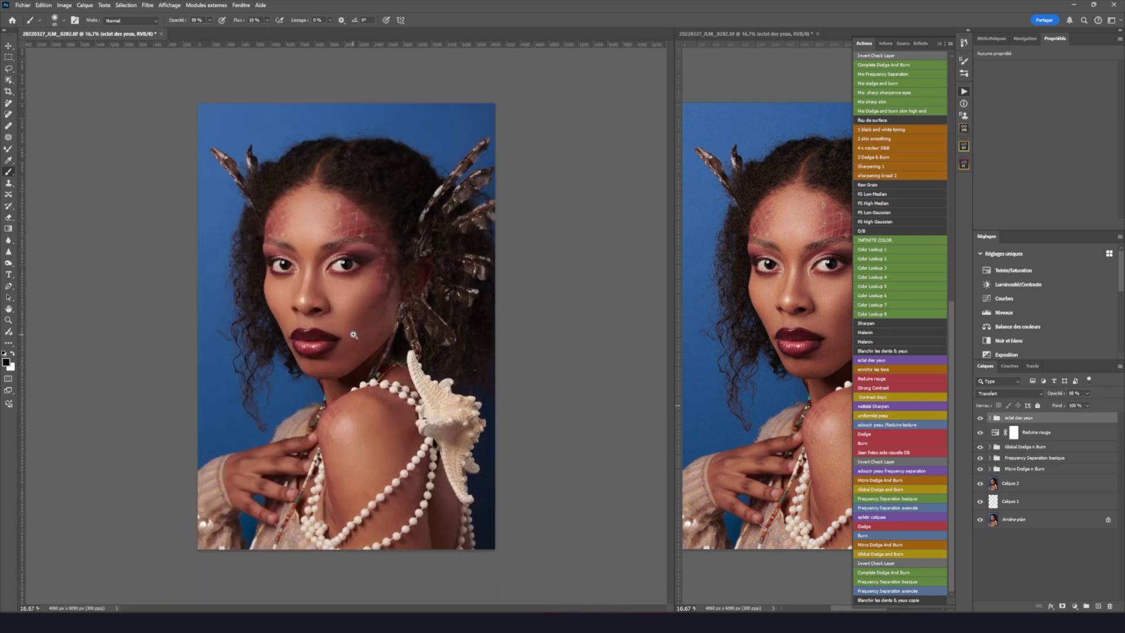
left_click(893, 472)
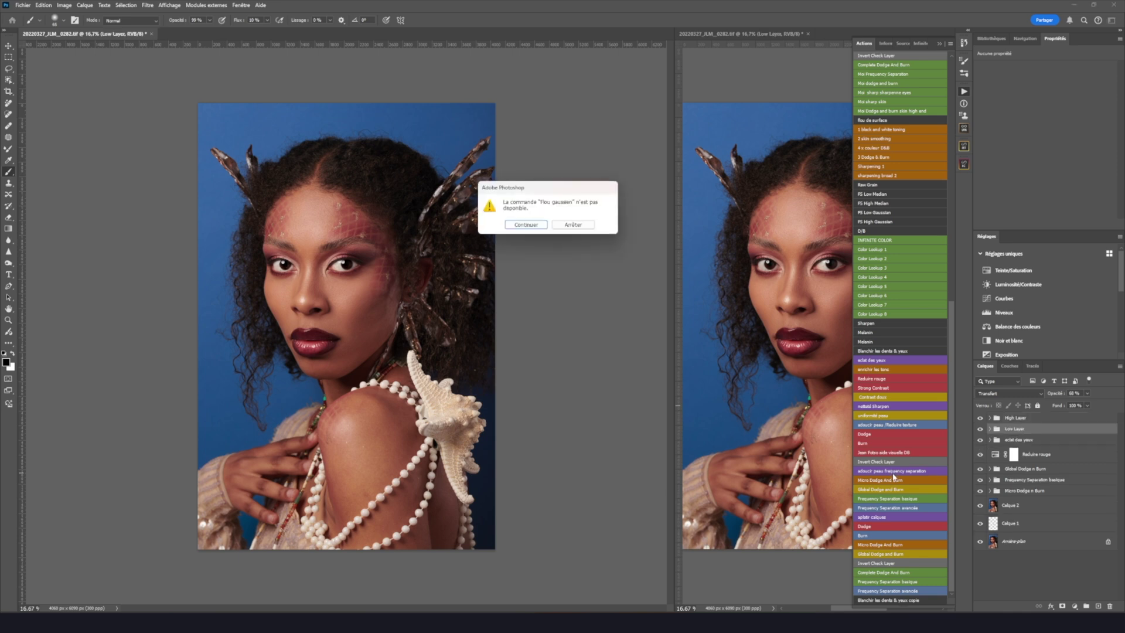
left_click(536, 225)
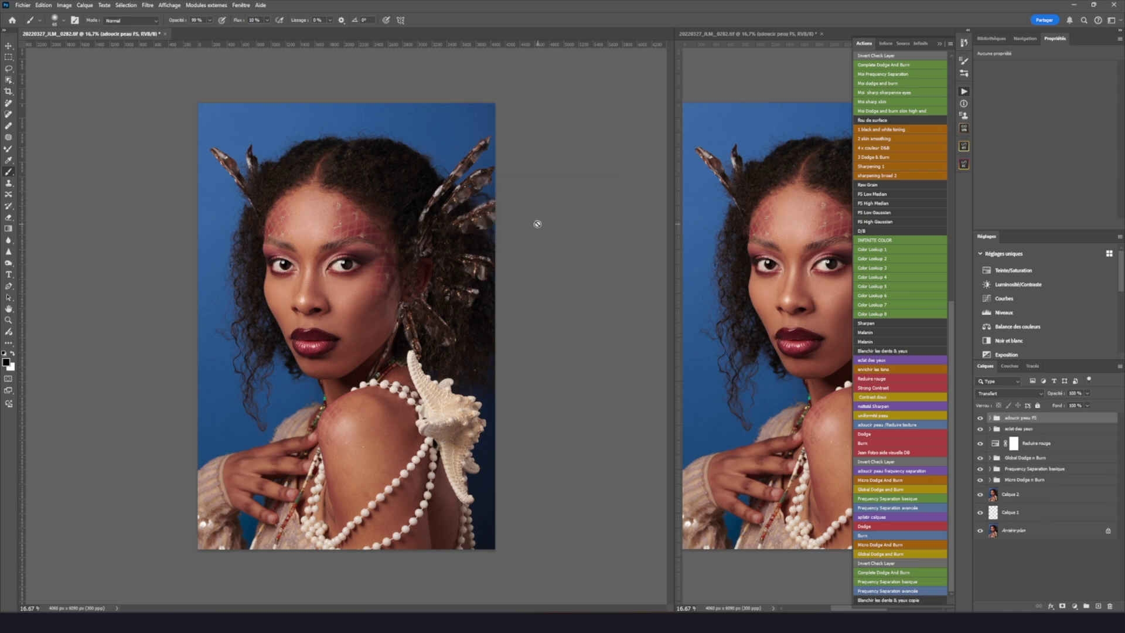
left_click(561, 231)
left_click_drag(1030, 419, 1110, 605)
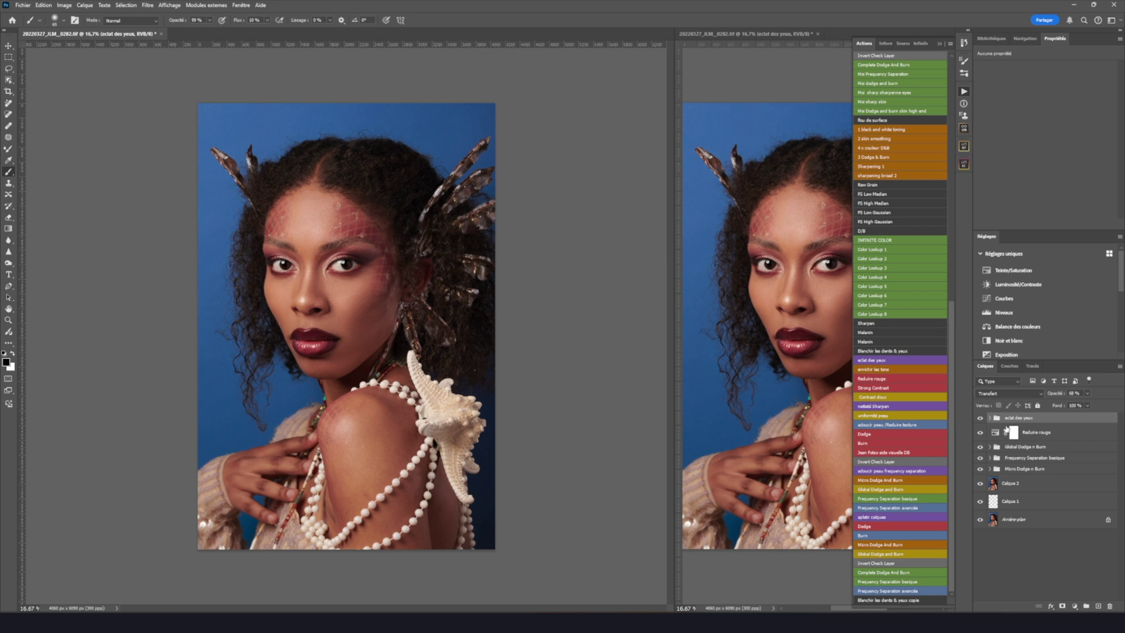
Stamp all visible layers into a new layer, run the adoucir peau Frequency separation action, and expand its group
key("ctrl+shift+alt+e")
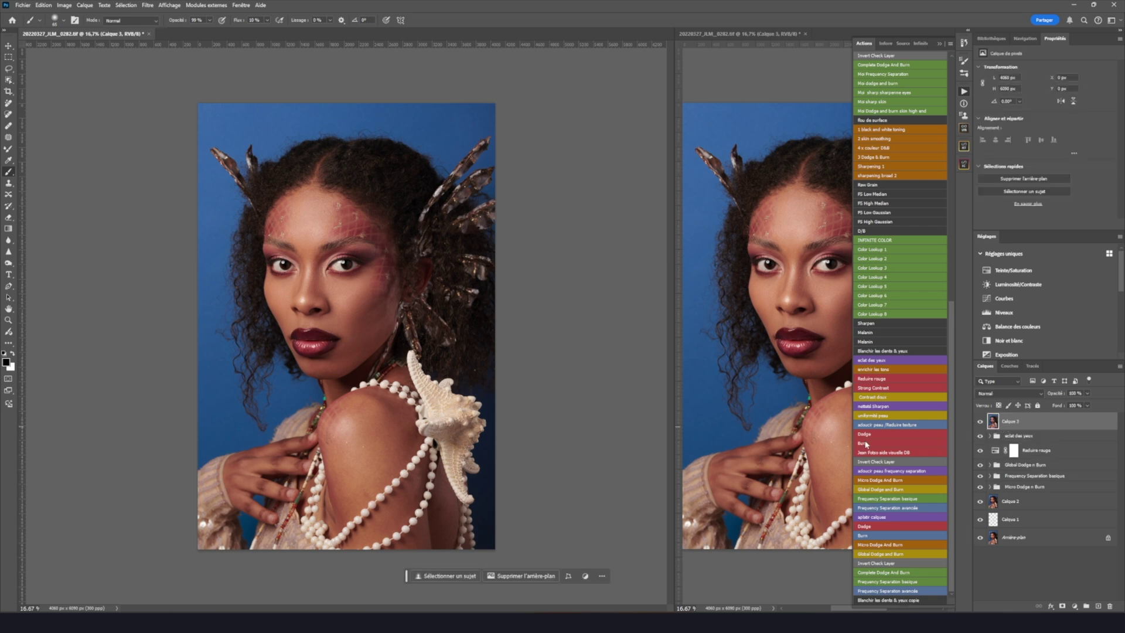
left_click(880, 472)
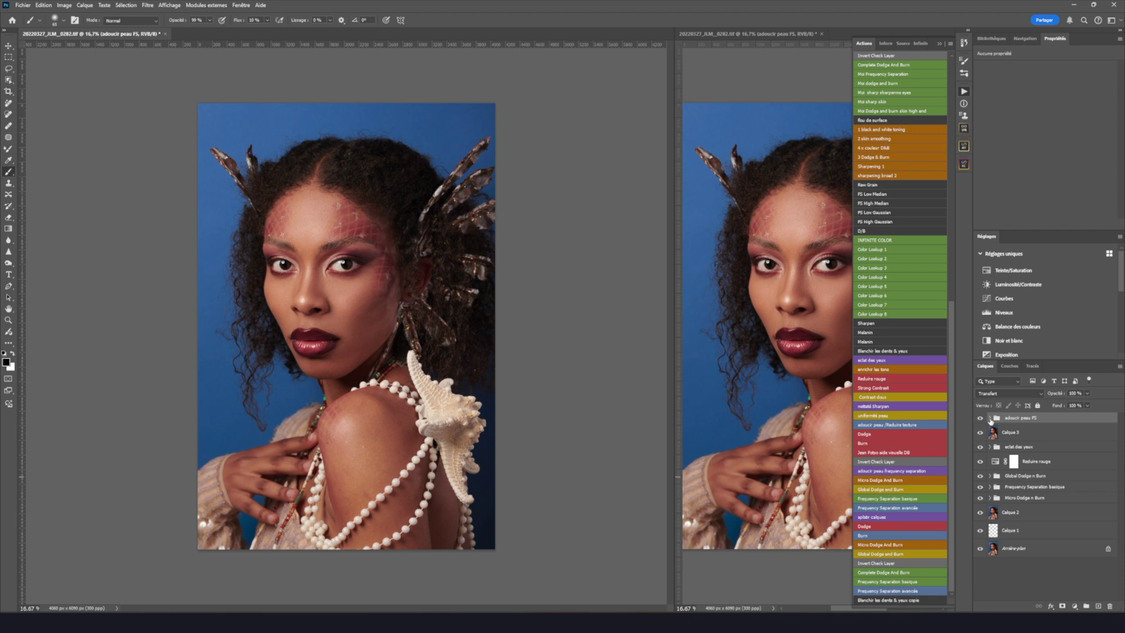
left_click(990, 419)
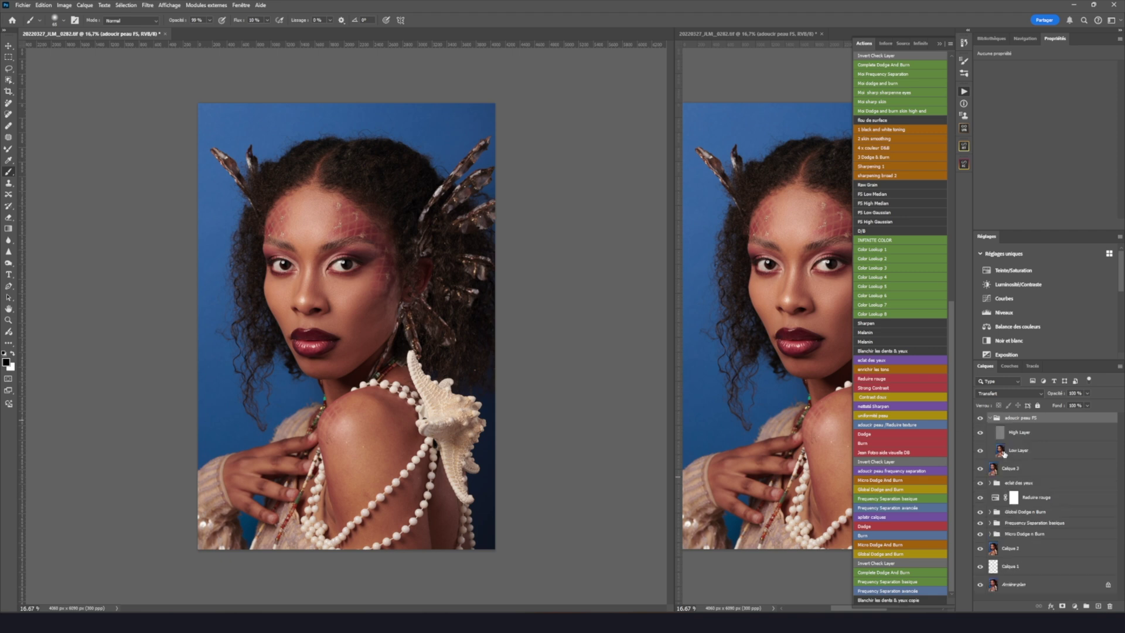
Smooth the skin on the forehead, cheeks and chin on the Low Layer with the Mixer Brush
left_click(1000, 455)
left_click(9, 150)
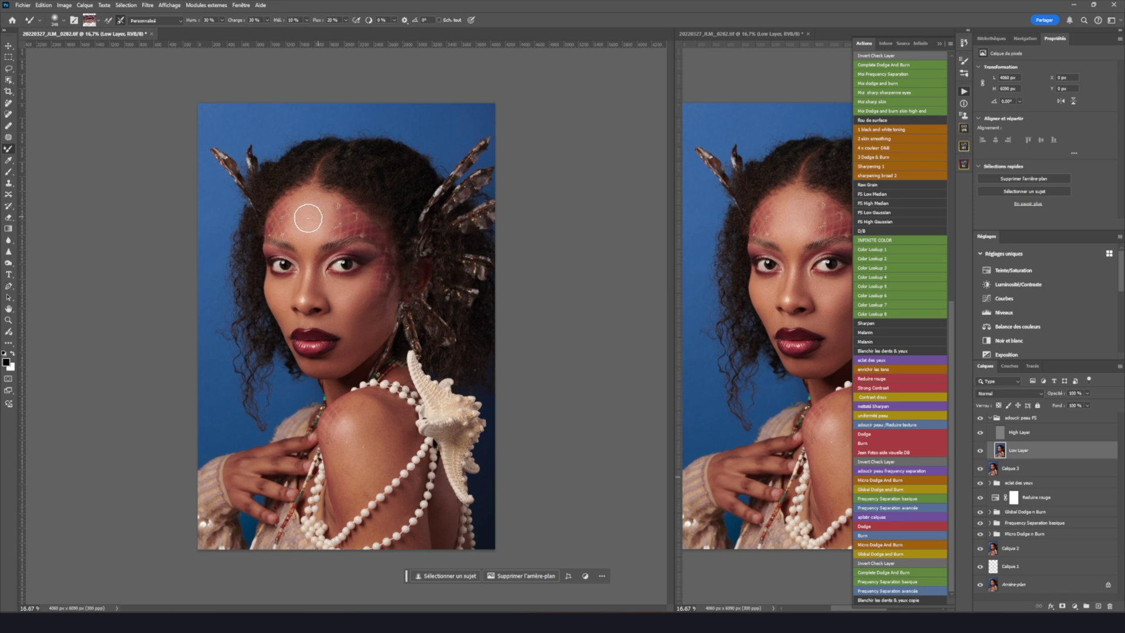
left_click_drag(309, 221, 322, 221)
mouse_move(306, 223)
left_mouse_down()
mouse_move(320, 233)
mouse_move(301, 213)
mouse_move(316, 229)
left_mouse_up()
left_click_drag(344, 283, 329, 278)
left_click_drag(325, 370, 321, 370)
mouse_move(350, 291)
left_mouse_down()
mouse_move(375, 284)
mouse_move(351, 295)
left_mouse_up()
key("bracketright")
key("bracketright")
key("bracketright")
key("bracketright")
Collapse the adoucir peau FS group and compare the portrait with and without the skin smoothing
left_click(990, 418)
left_click(980, 418)
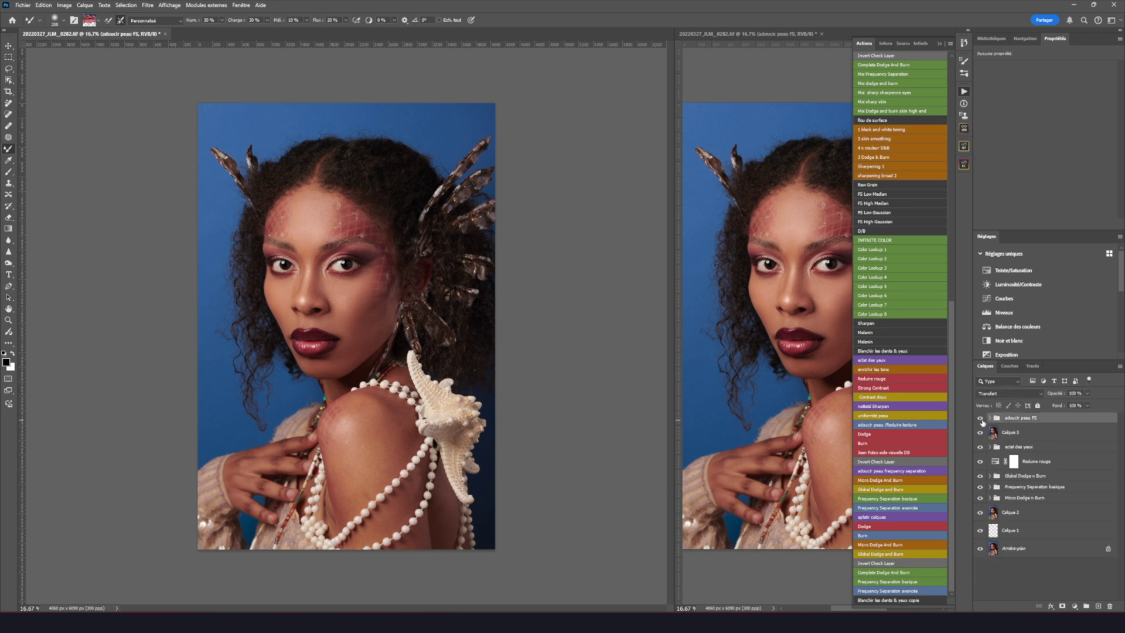
left_click(319, 279)
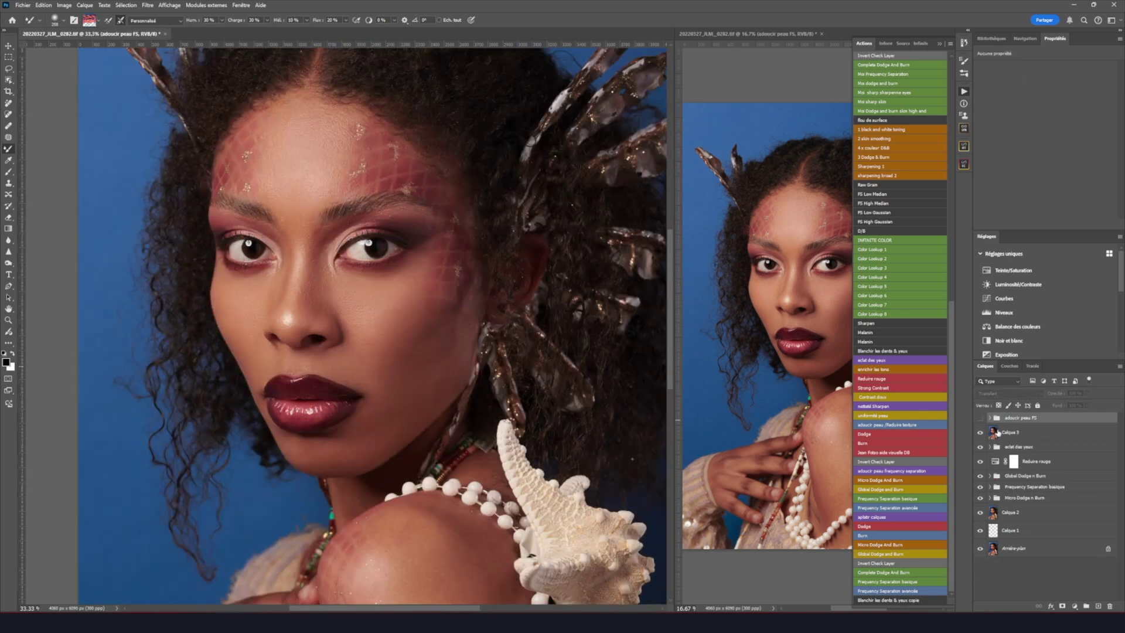
left_click(980, 418)
left_click(981, 418)
left_click(980, 418)
left_click(980, 418)
left_click(980, 420)
left_click(980, 420)
scroll(460, 377, "down", 3)
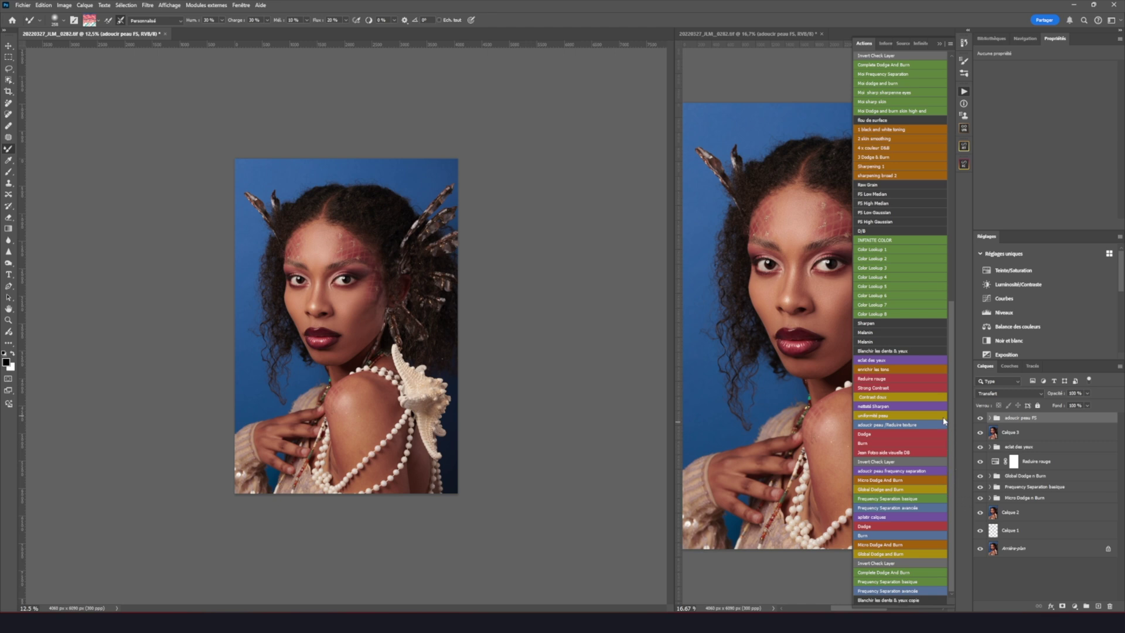
Run the Blanchir les dents & yeux copie action and paint white over the eyes on the Filtre photo 1 mask at 100% brush opacity
left_click(909, 604)
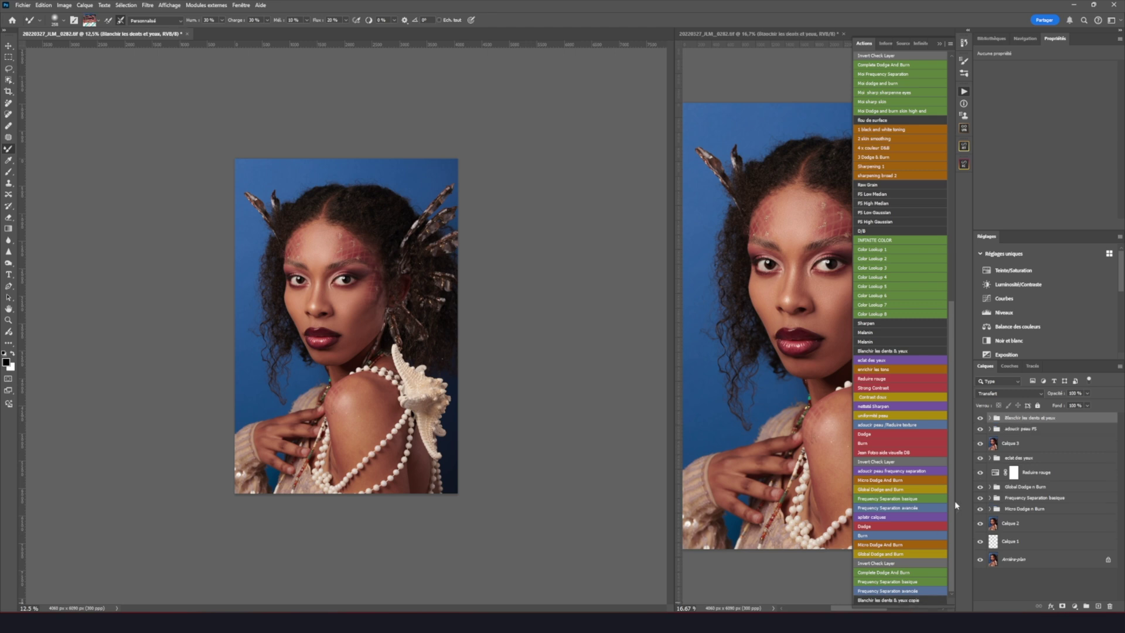
left_click(989, 419)
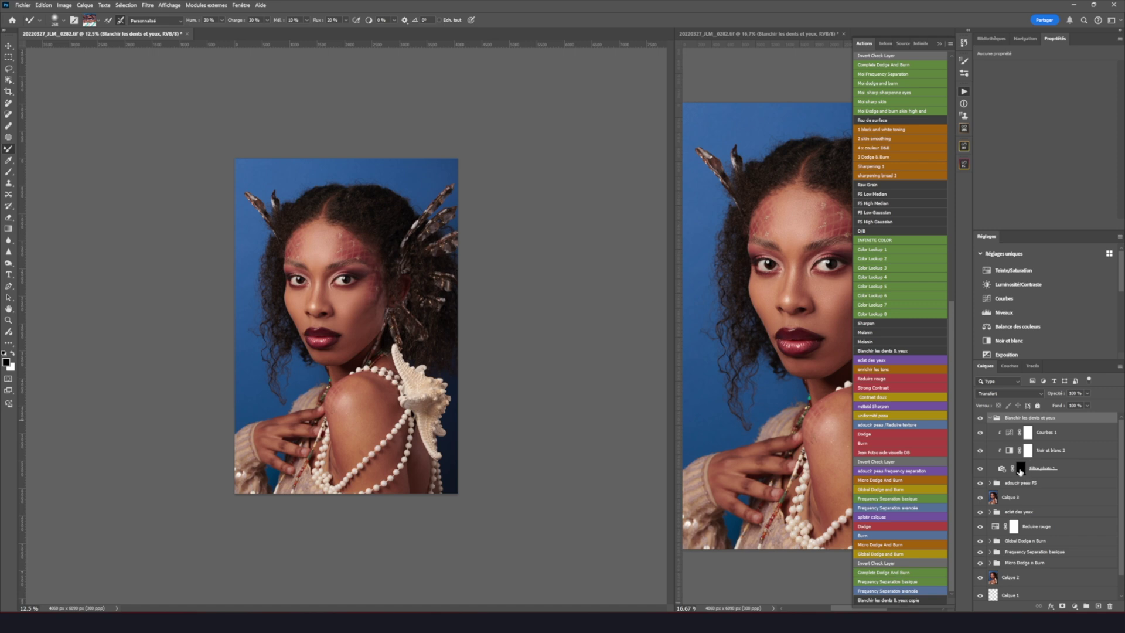
left_click(1020, 472)
left_click(1022, 472)
key("x")
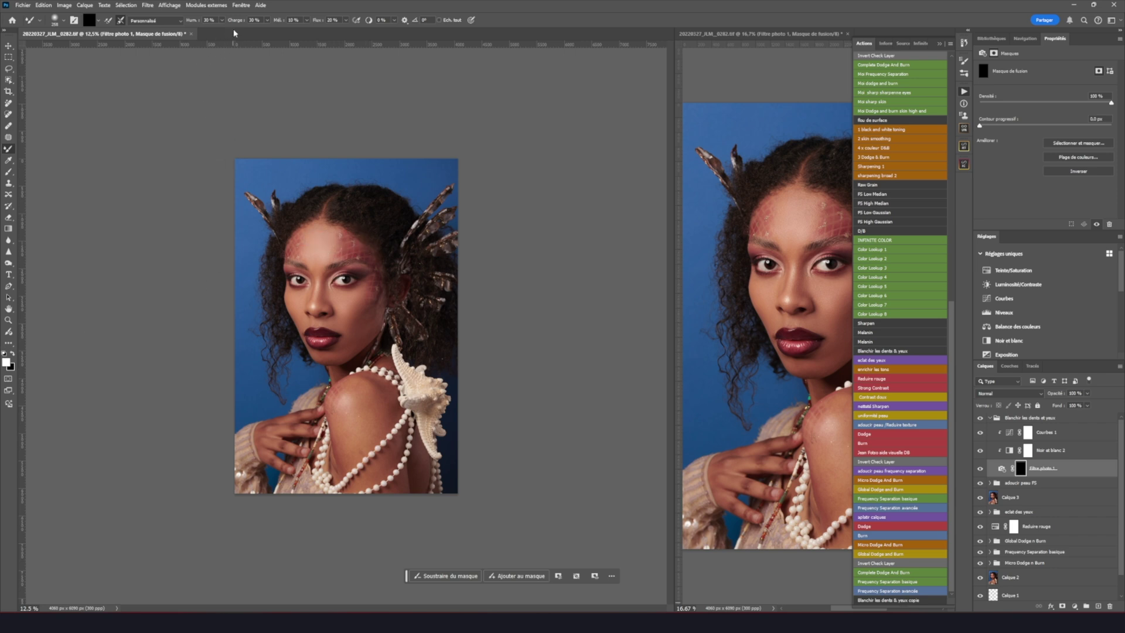
left_click(8, 171)
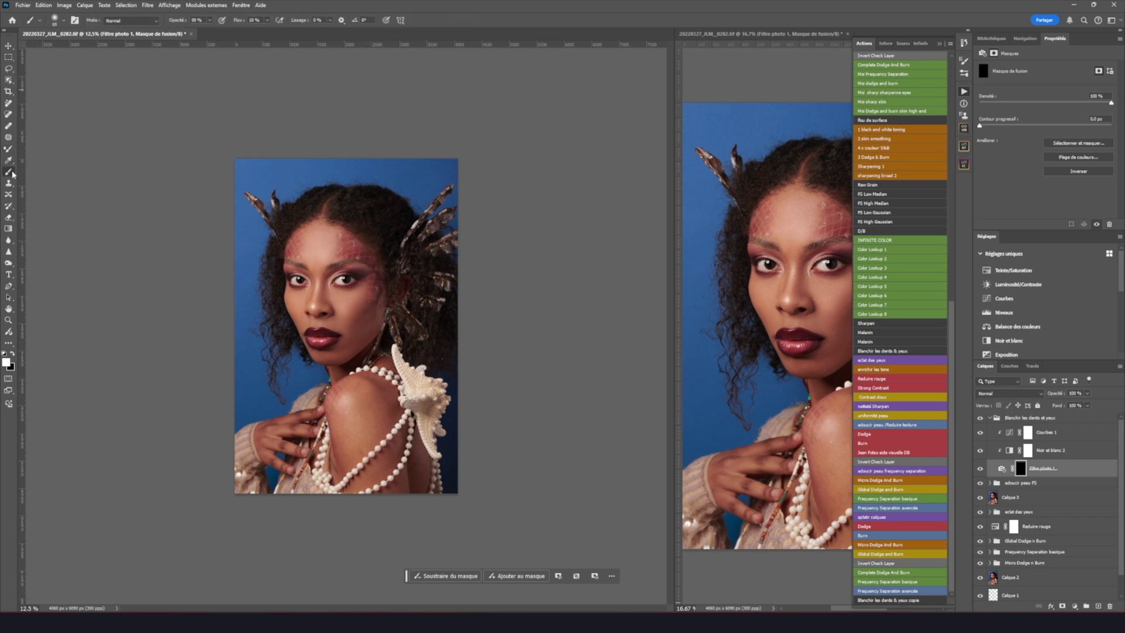
left_click(210, 22)
left_click(213, 30)
scroll(340, 283, "up", 3)
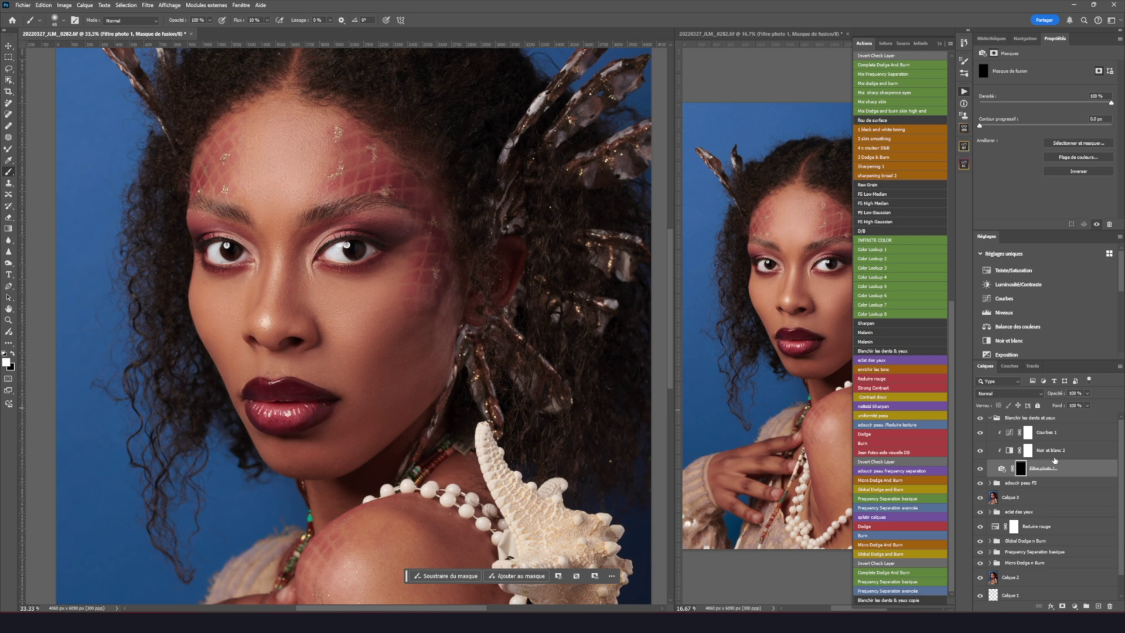
Compare the whitening group's effect, reduce the opacity of the Filtre photo 1 layer, and collapse the group
left_click(460, 354, "alt")
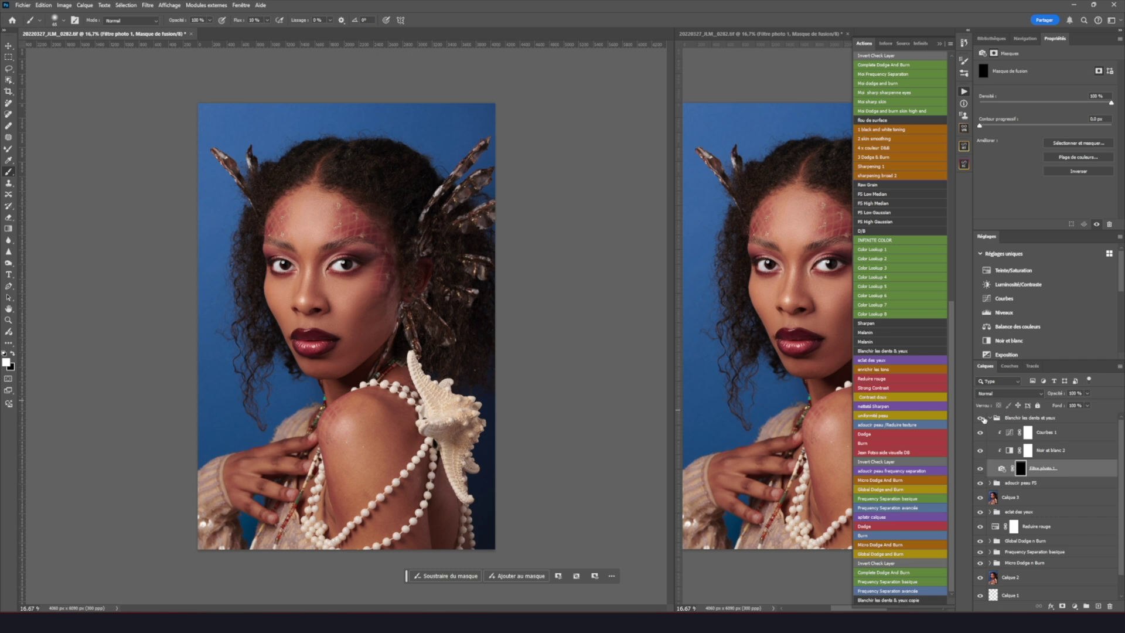
left_click(981, 418)
left_click(981, 419)
left_click(1085, 396)
left_click_drag(1088, 404, 1059, 411)
mouse_move(1057, 405)
left_mouse_down()
mouse_move(1095, 404)
mouse_move(1062, 405)
left_mouse_up()
left_click(990, 418)
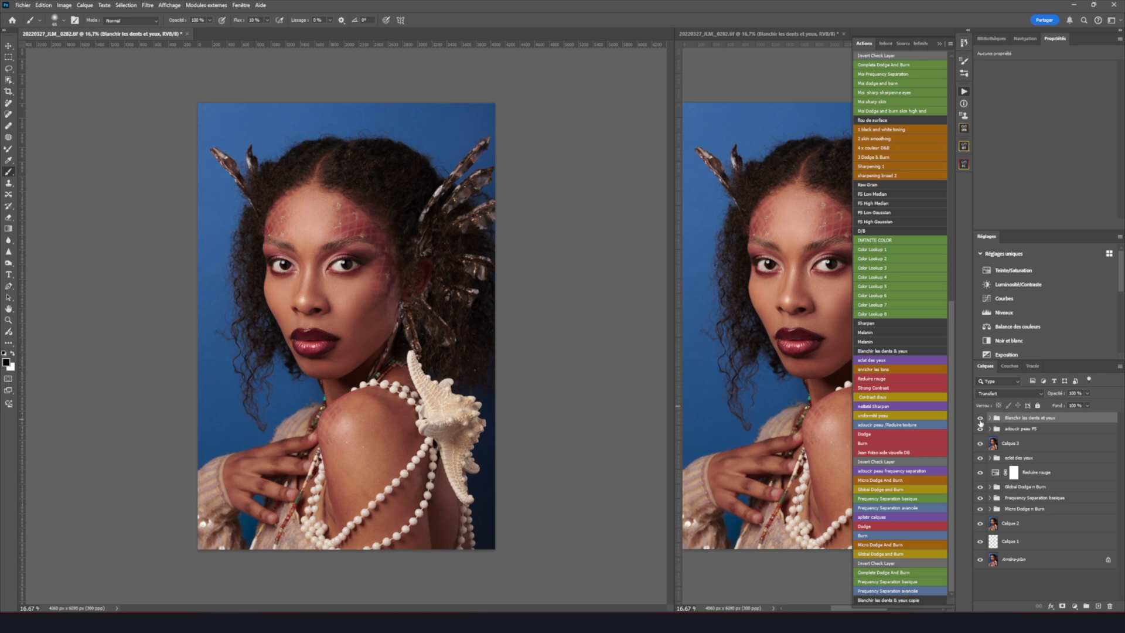
mouse_move(980, 418)
left_mouse_down()
mouse_move(981, 543)
mouse_move(980, 418)
left_mouse_up()
Stamp all visible layers onto a new layer and run the uniformité peau action
key("ctrl+alt+shift+e")
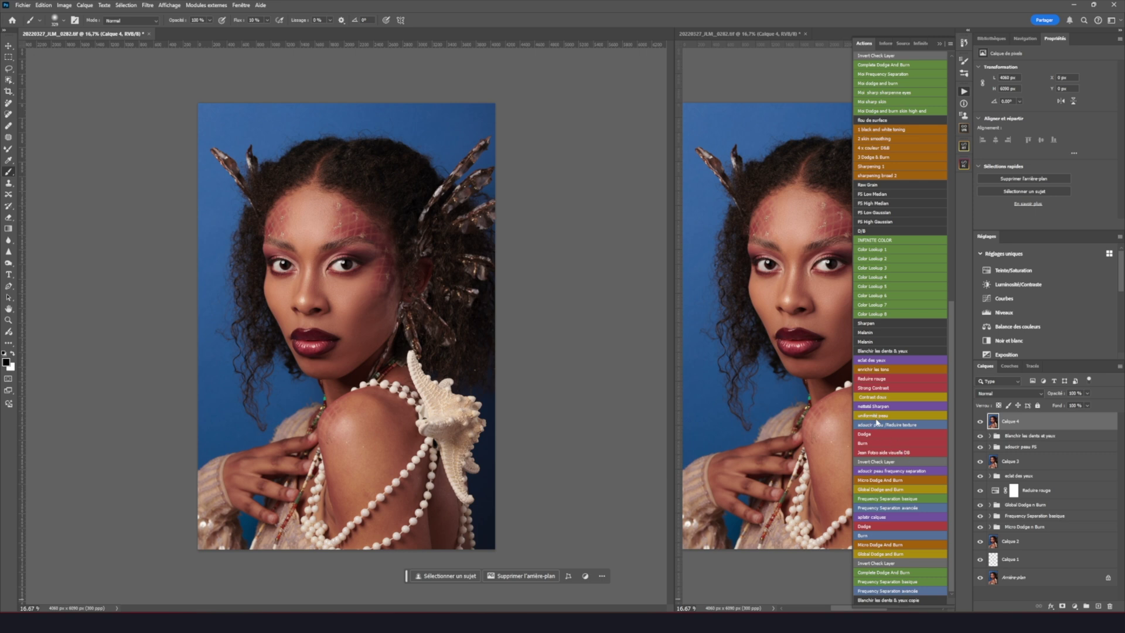
left_click(873, 418)
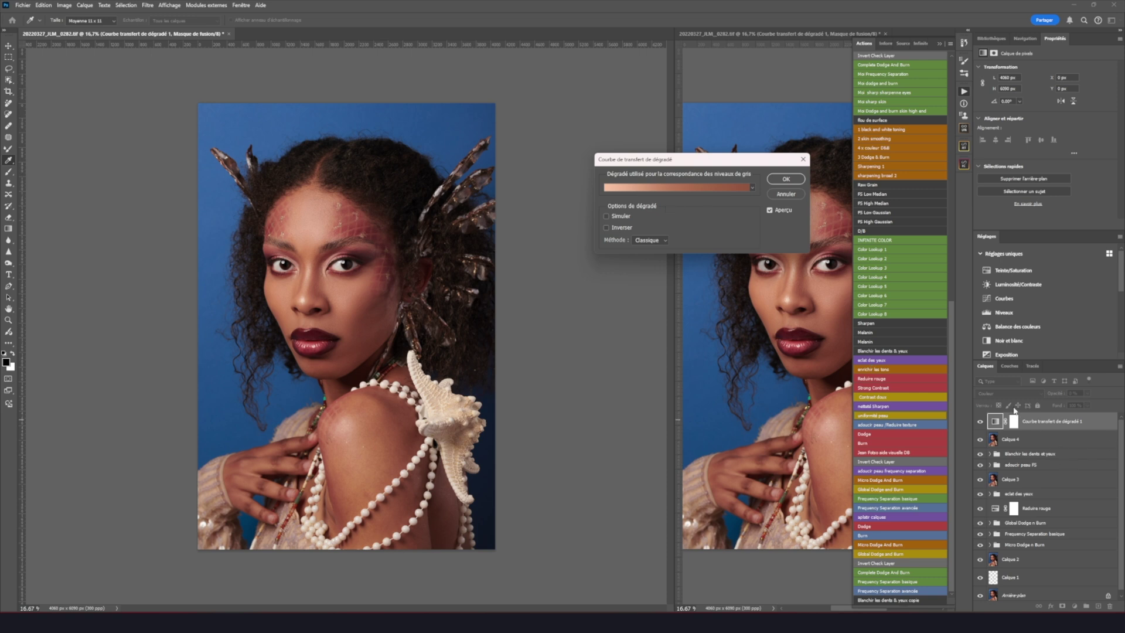
Recolour the gradient map's three stops with skin tones sampled from the forehead, cheek and lower face, and accept the gradient
left_click(671, 188)
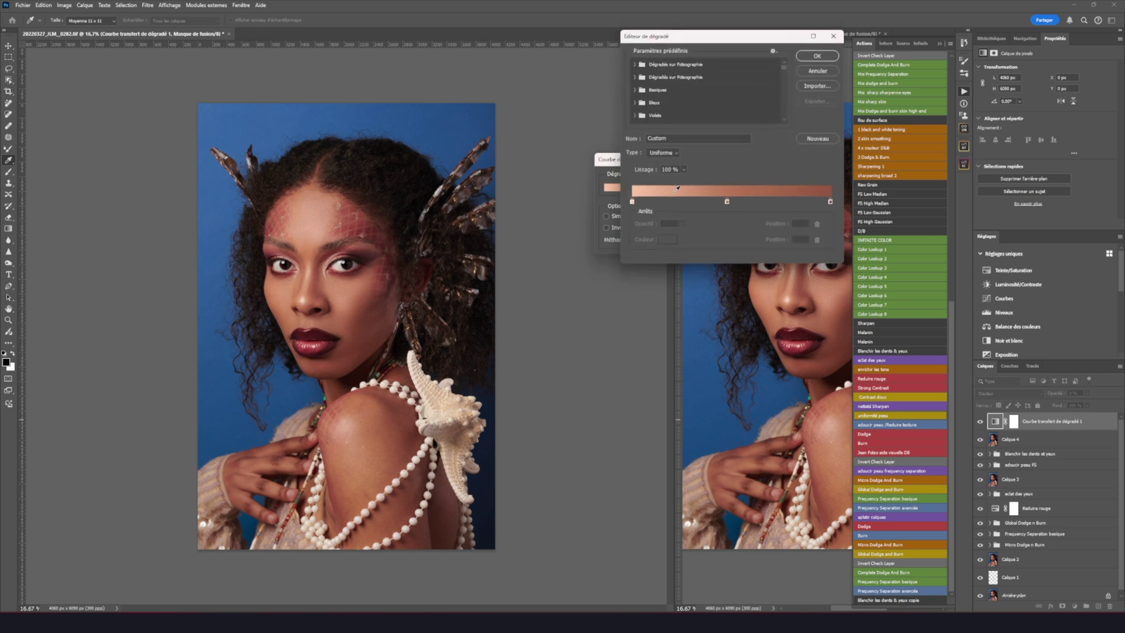
left_click(632, 202)
left_click(307, 230)
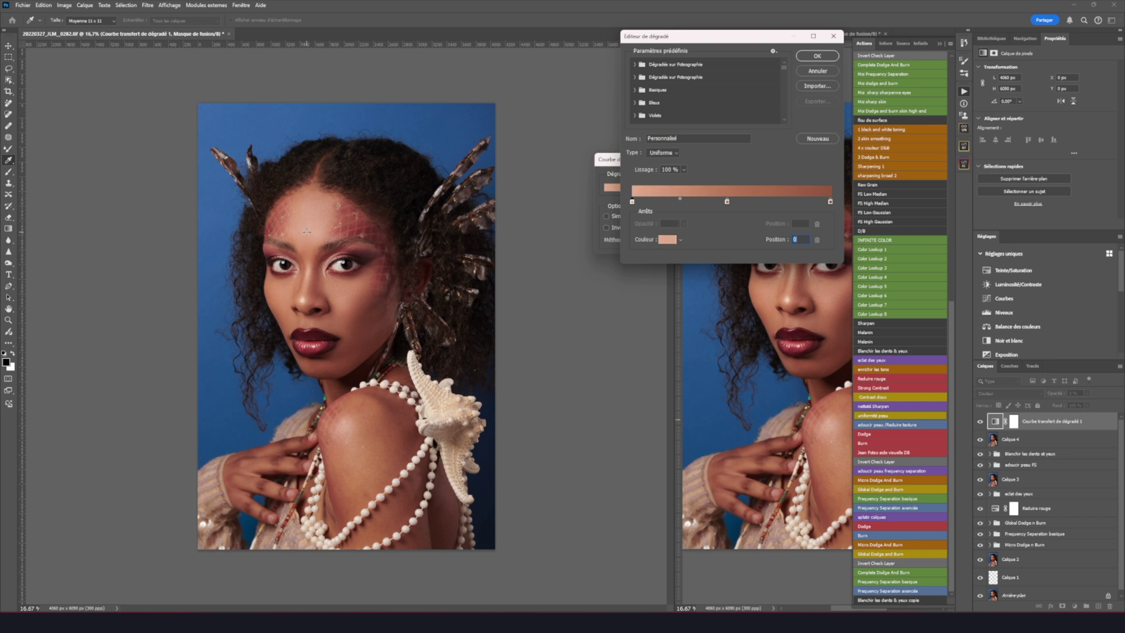
left_click(727, 202)
left_click(337, 292)
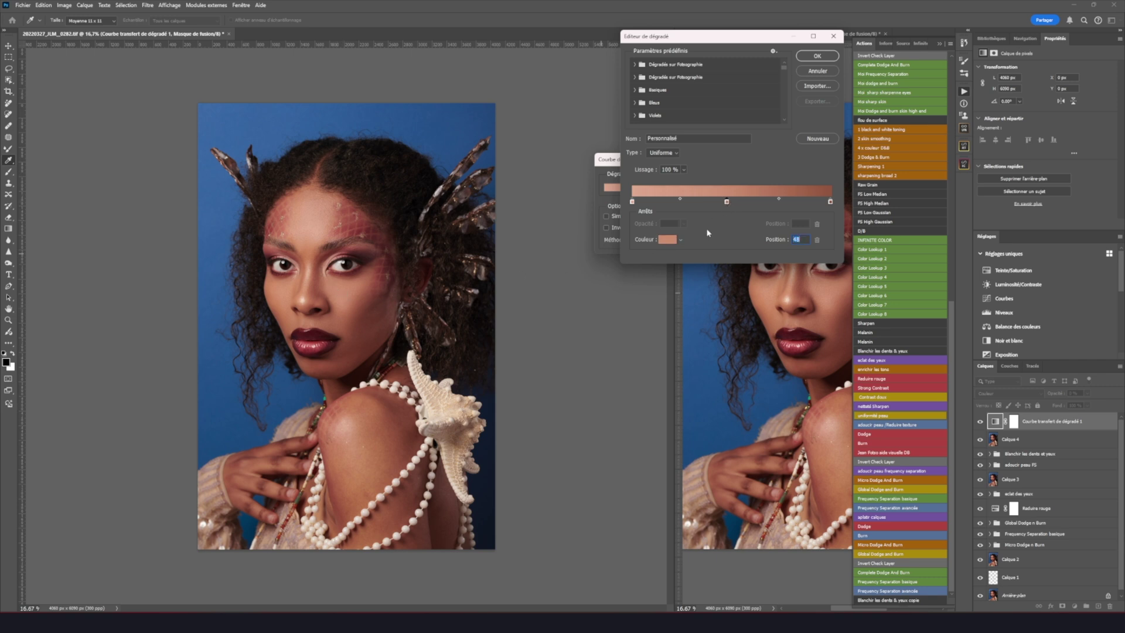
left_click(830, 202)
left_click(355, 325)
left_click(814, 56)
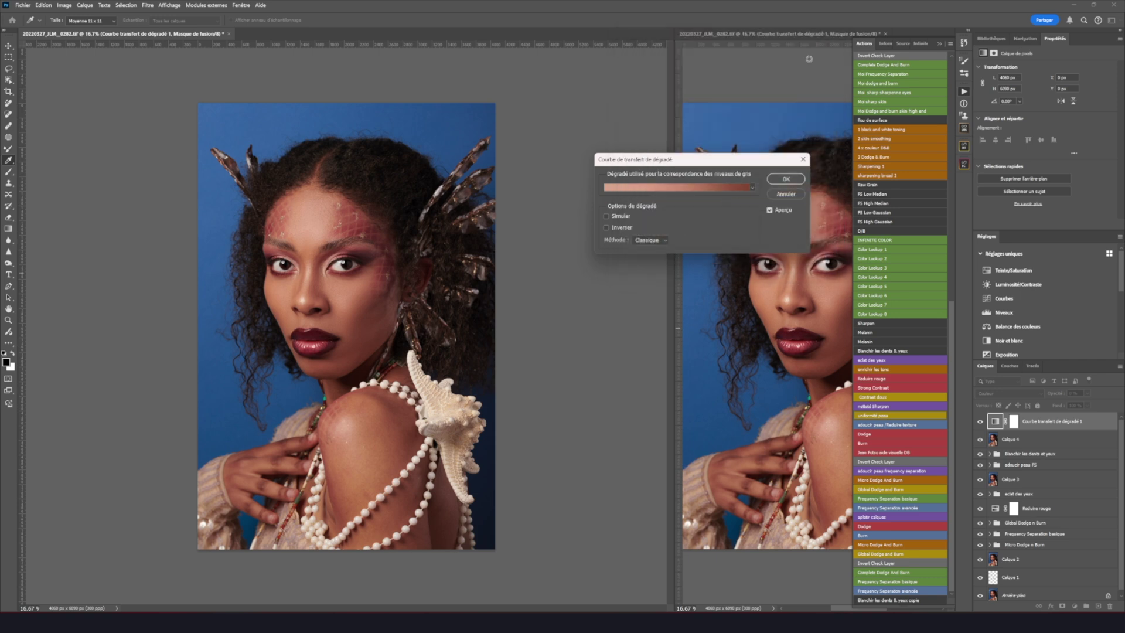
left_click(793, 179)
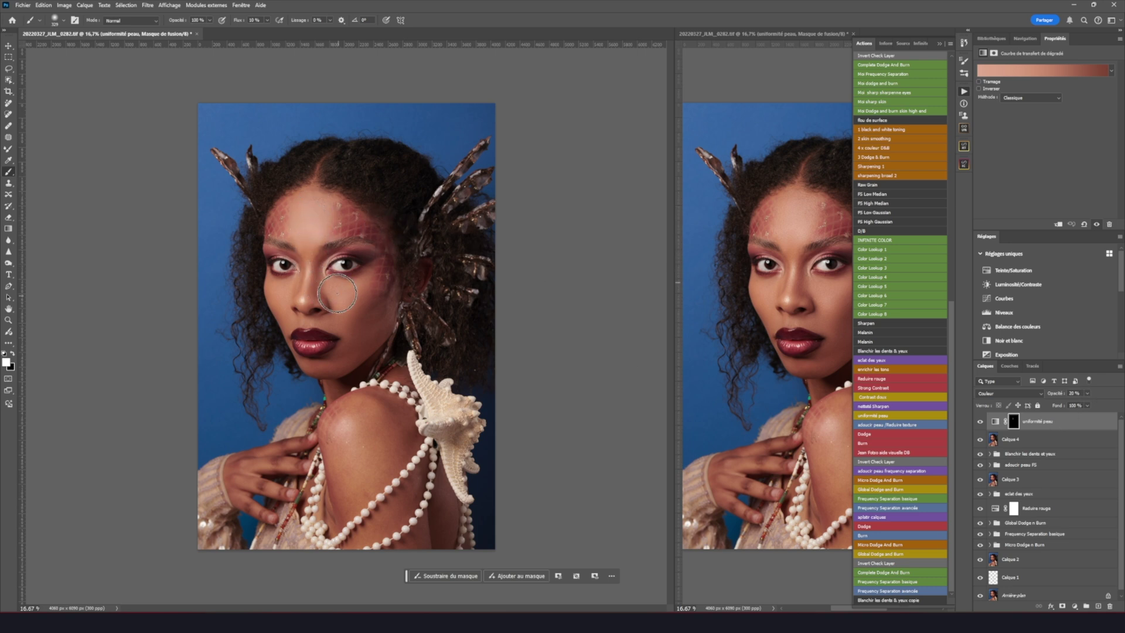
Paint white on the uniformité peau mask over the cheeks, chin, shoulder and forehead
mouse_move(352, 295)
left_mouse_down()
mouse_move(360, 318)
mouse_move(335, 370)
left_mouse_up()
left_click_drag(286, 302, 285, 323)
mouse_move(335, 375)
left_mouse_down()
mouse_move(369, 333)
mouse_move(366, 345)
left_mouse_up()
mouse_move(369, 428)
left_mouse_down()
mouse_move(355, 440)
mouse_move(354, 516)
left_mouse_up()
left_click_drag(395, 446, 390, 425)
left_click_drag(315, 231, 311, 206)
left_click_drag(297, 297, 289, 313)
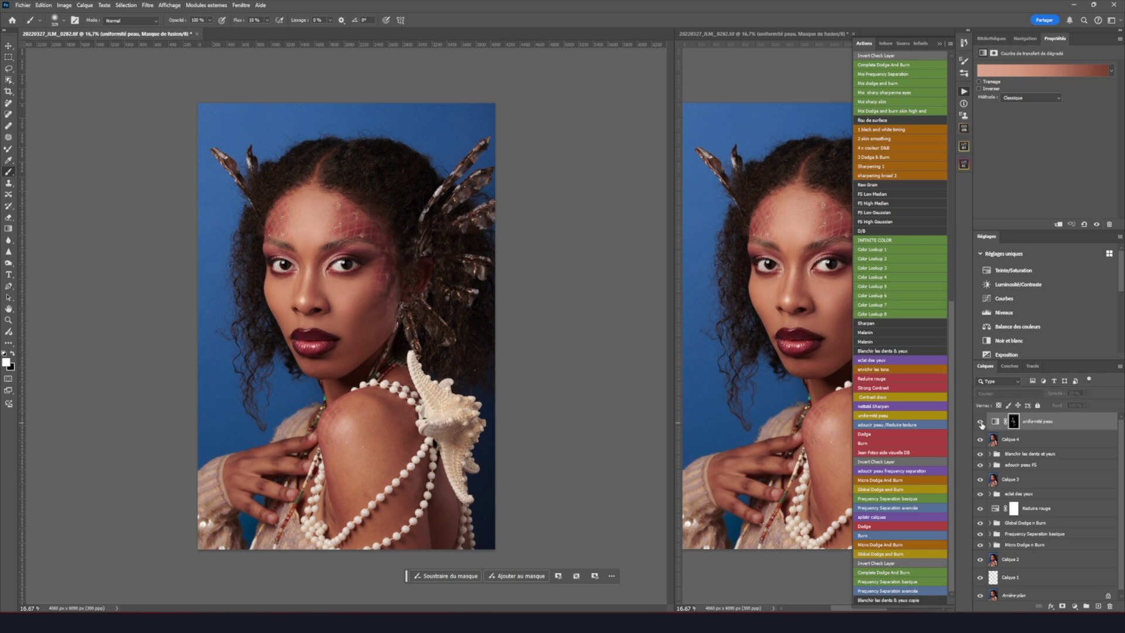
Raise the uniformité peau layer's opacity to 100% and compare the portrait with and without the layer
left_click_drag(1087, 405, 1115, 404)
left_click(980, 422)
left_click(980, 424)
left_click(981, 425)
left_click(980, 424)
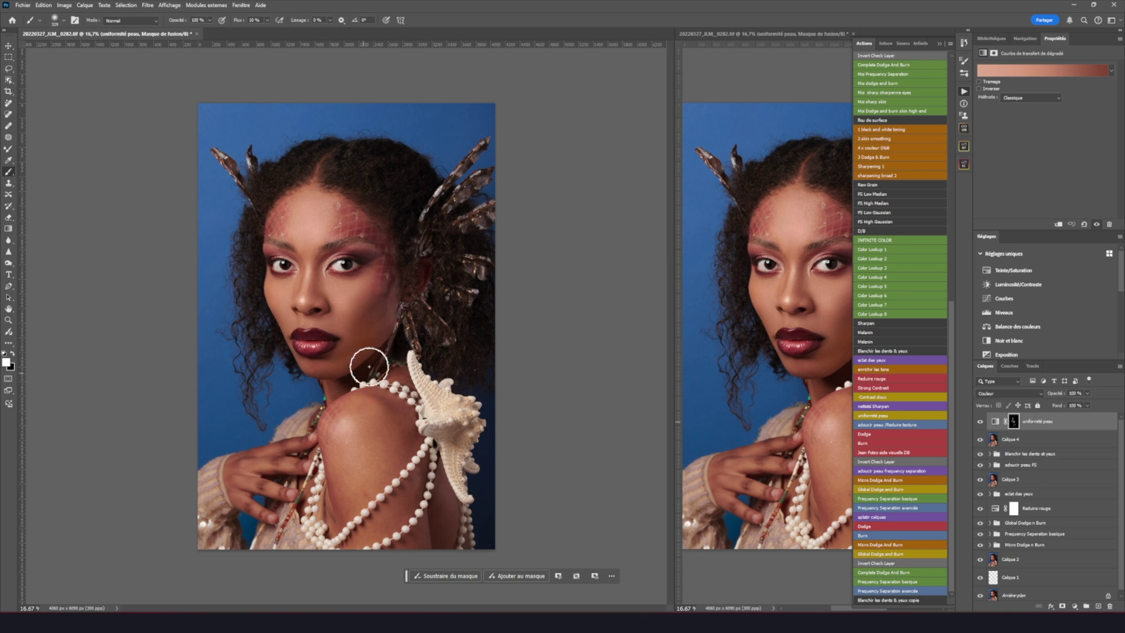
Reduce the uniformité peau layer's opacity to 14%
left_click(1087, 393)
left_click_drag(1089, 405, 1055, 411)
left_click_drag(1054, 406, 1053, 408)
Examine the retouching action sets as a list outside button mode and return the actions to button mode
left_click(936, 45)
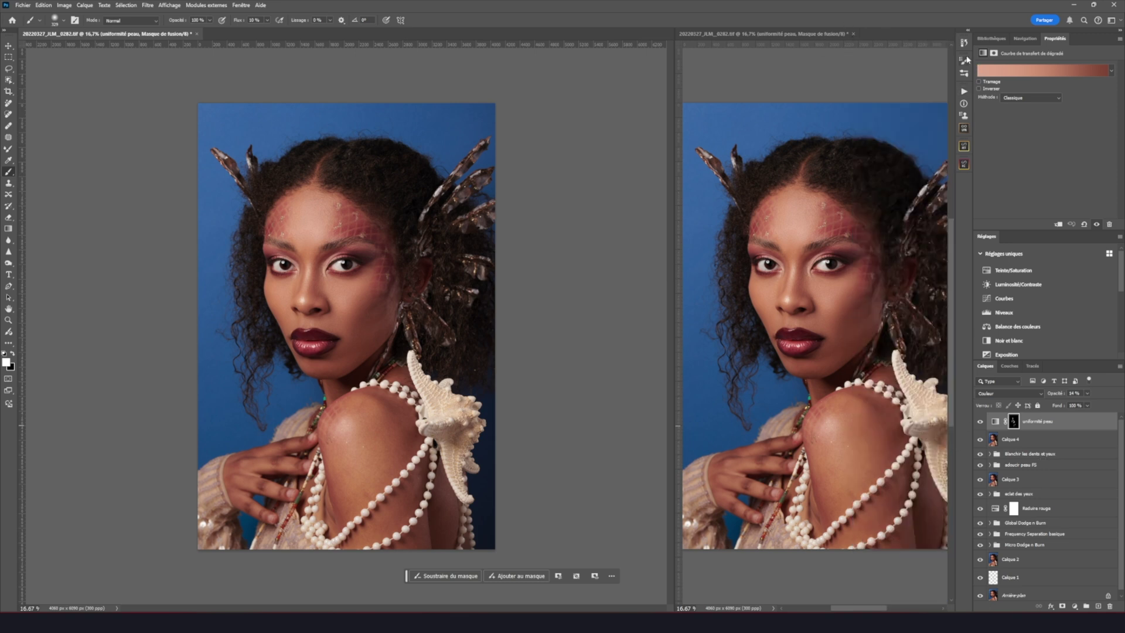
left_click(964, 93)
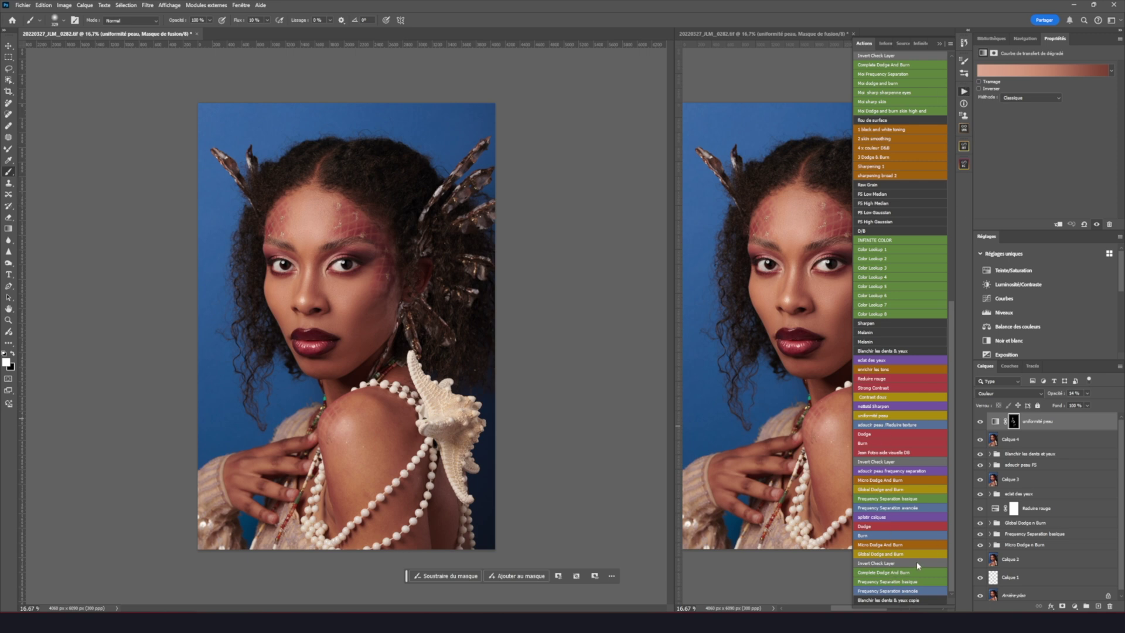
left_click(951, 45)
left_click(984, 48)
scroll(947, 429, "down", 1)
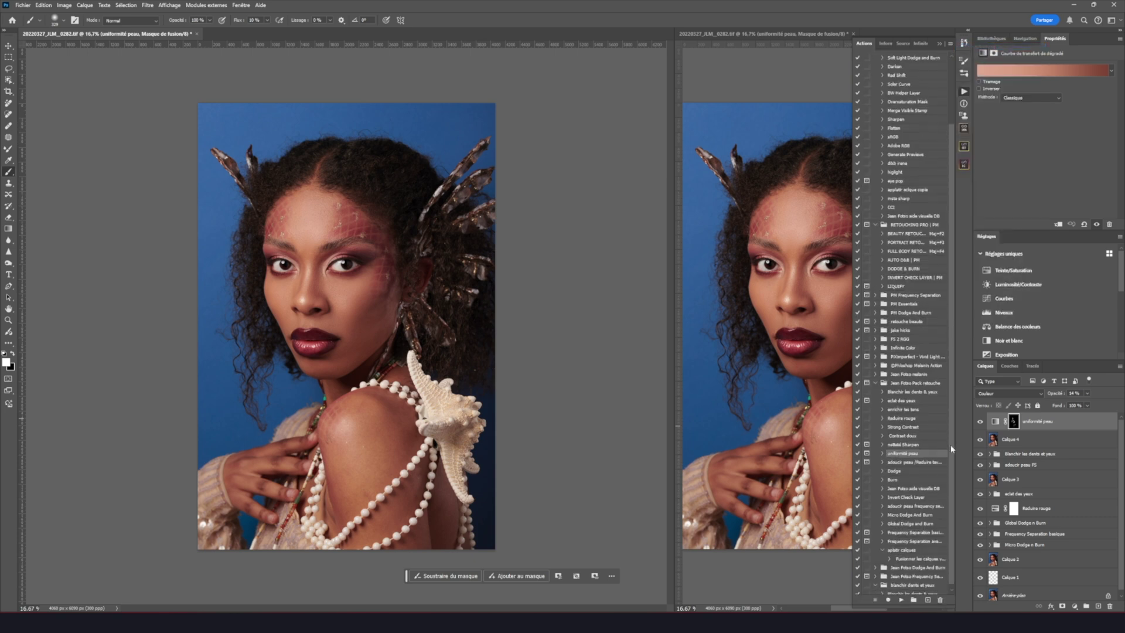
left_click(951, 45)
left_click(987, 49)
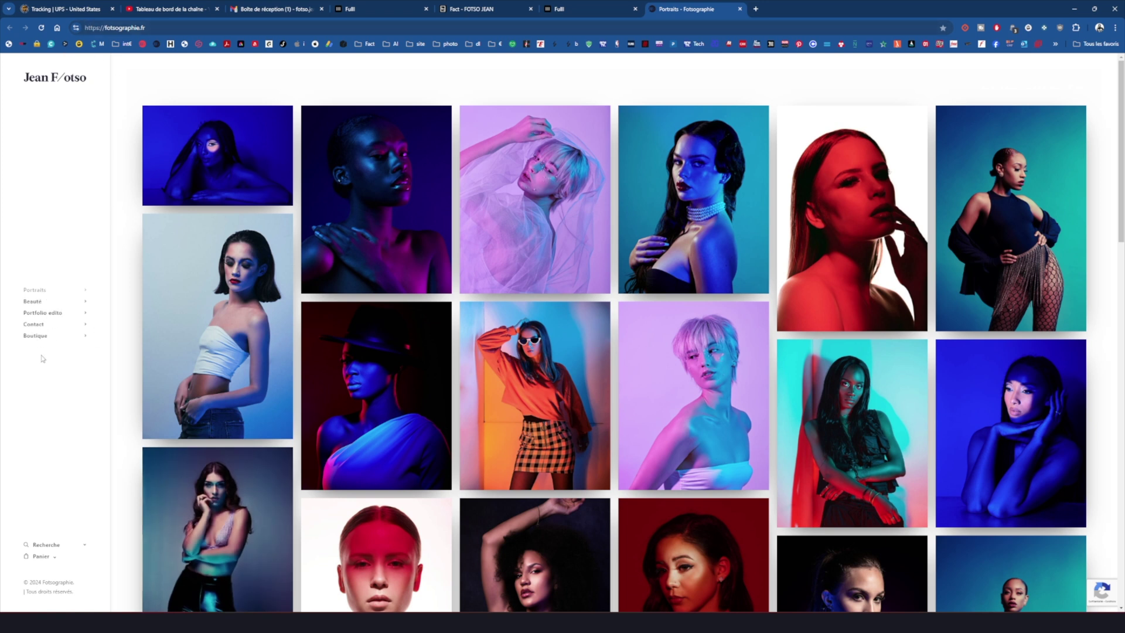
In the browser, open the Boutique page of fotsographie.fr and look over the products offered
left_click(39, 336)
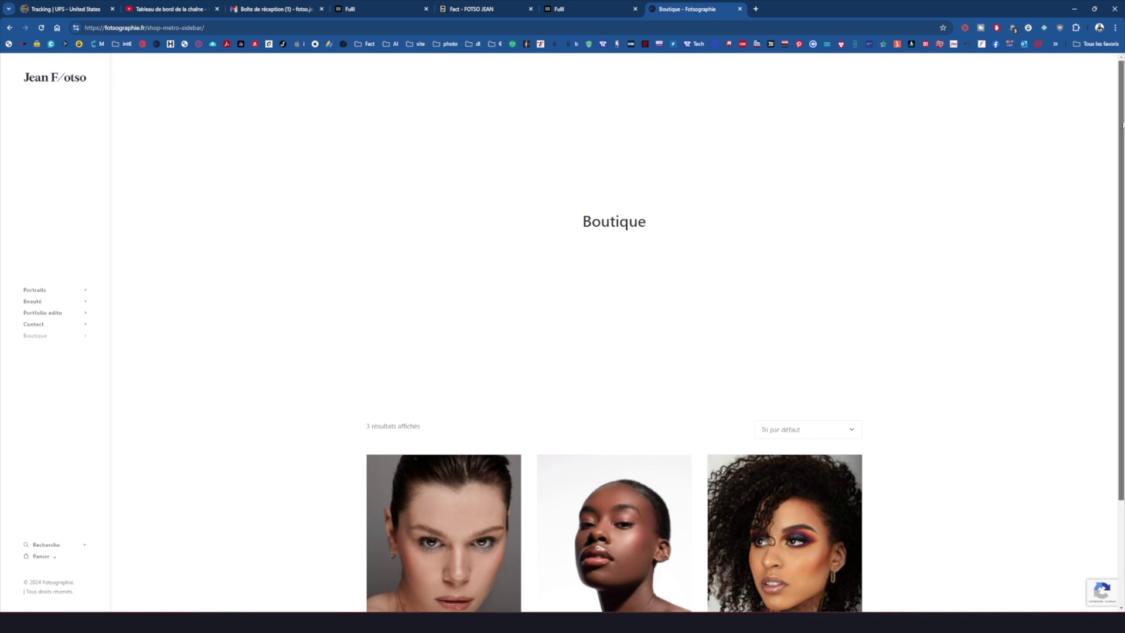
scroll(1120, 123, "down", 3)
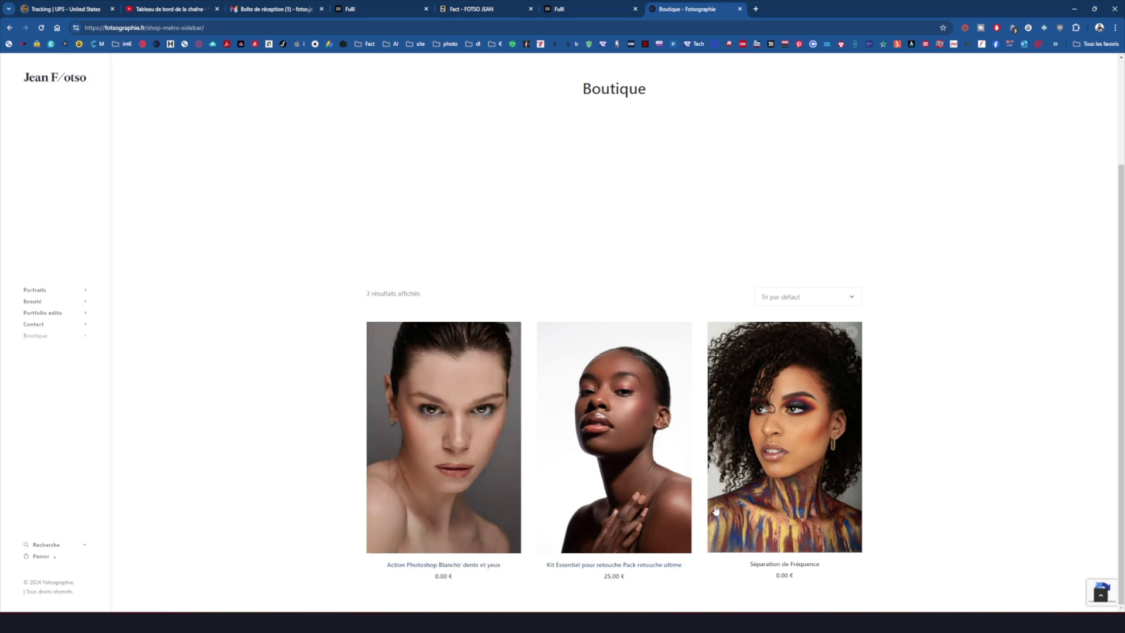
mouse_move(644, 499)
mouse_move(777, 472)
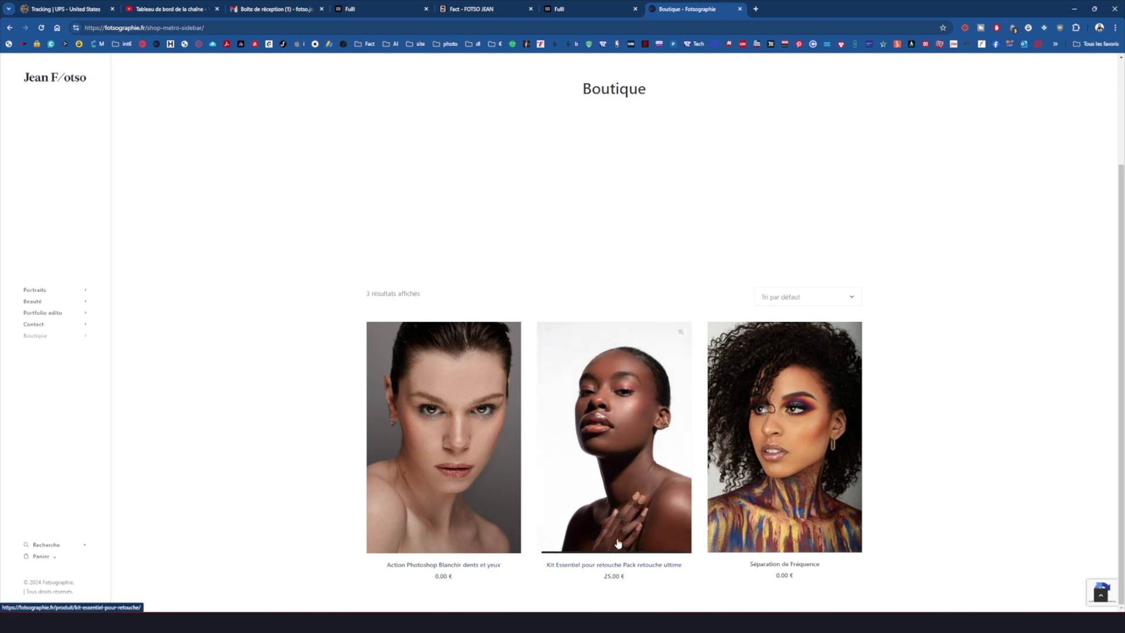
Open the Kit Essentiel pour retouche product page and read the list of included actions in its description
left_click(621, 518)
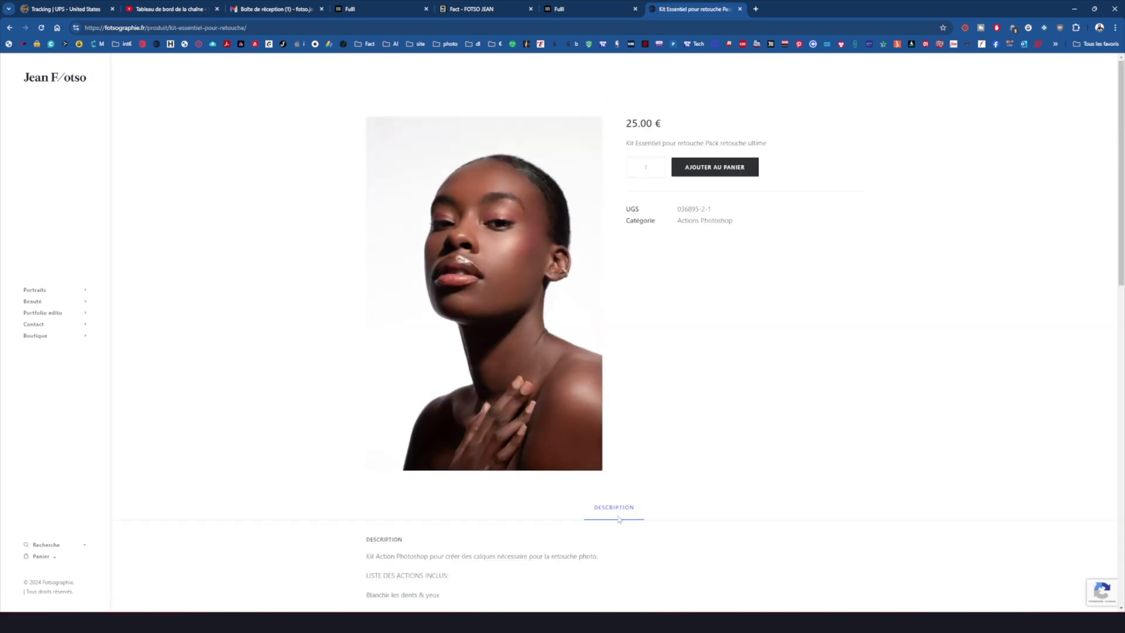
left_click_drag(1122, 223, 1113, 402)
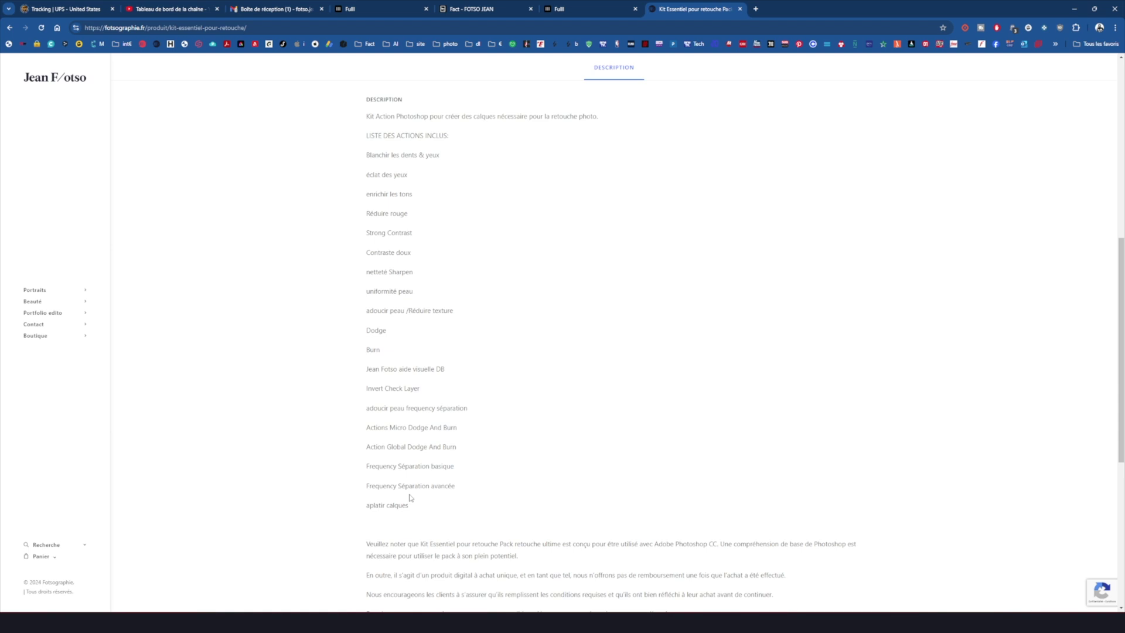
scroll(410, 497, "down", 4)
scroll(410, 498, "up", 6)
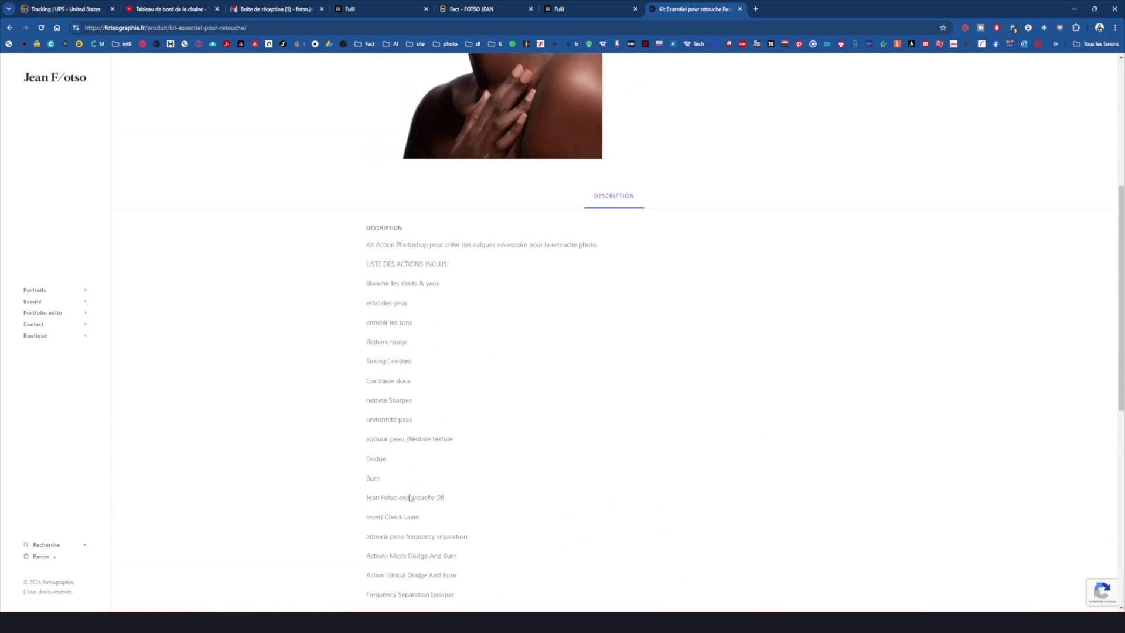
scroll(410, 497, "up", 5)
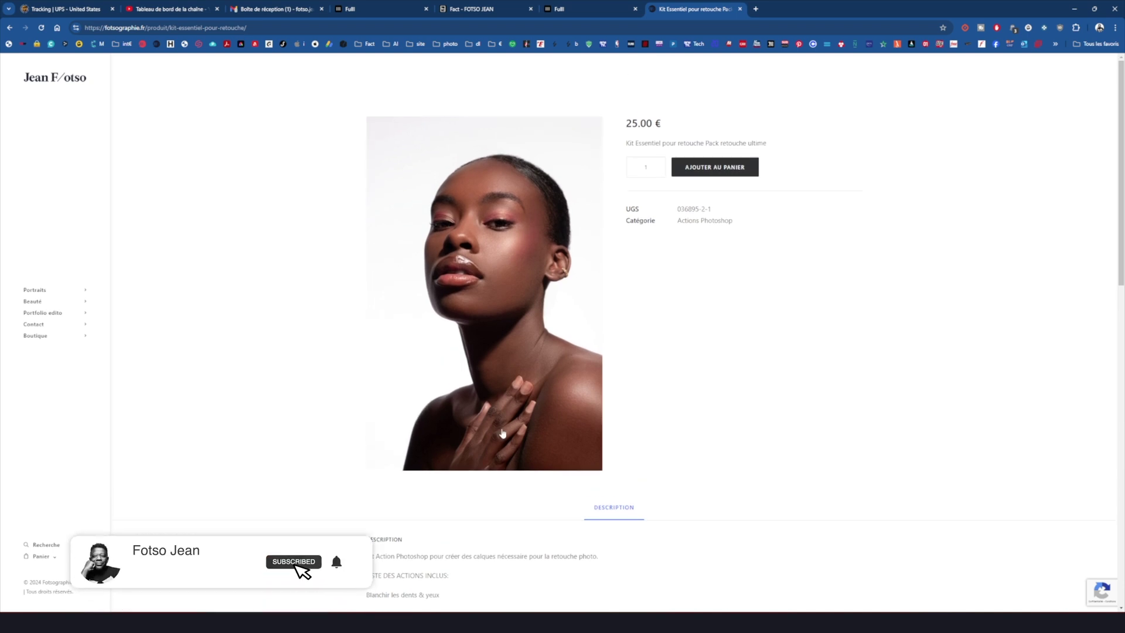